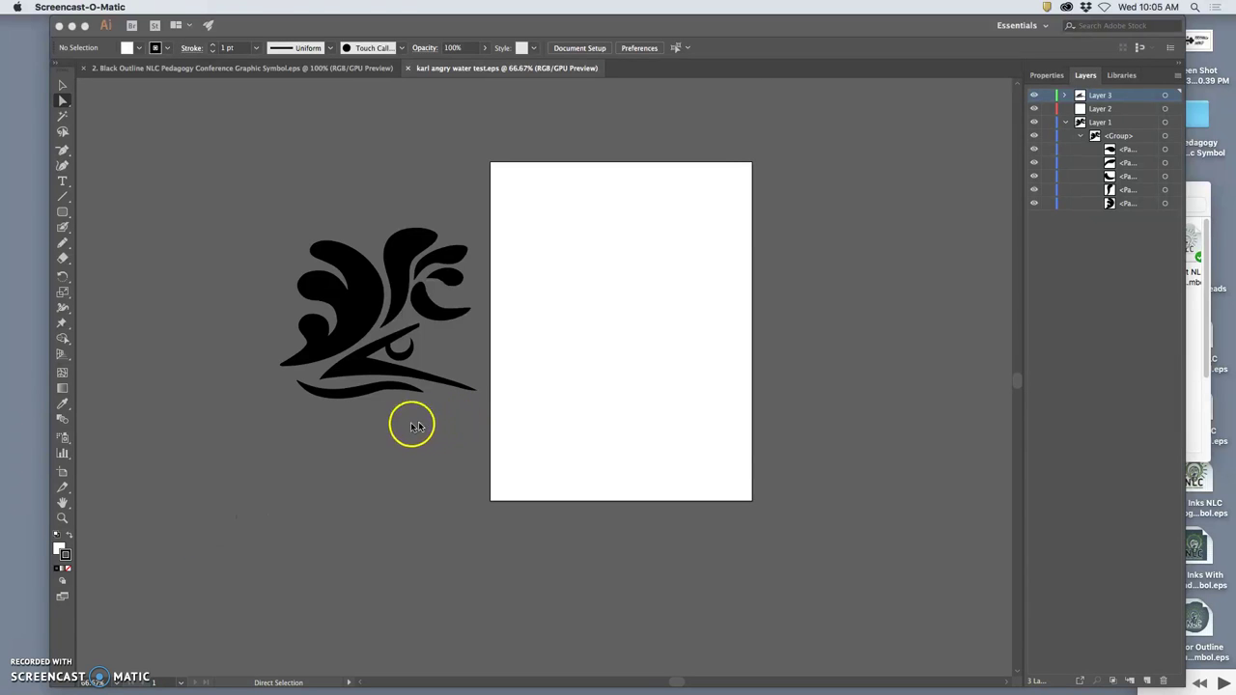
# Step: Zoom in on the swirl logo artwork and select its wedge and top shapes
pyautogui.click(406, 427)
pyautogui.press('super+equal')
pyautogui.press('super+equal')
pyautogui.hscroll(-5, 396, 434)
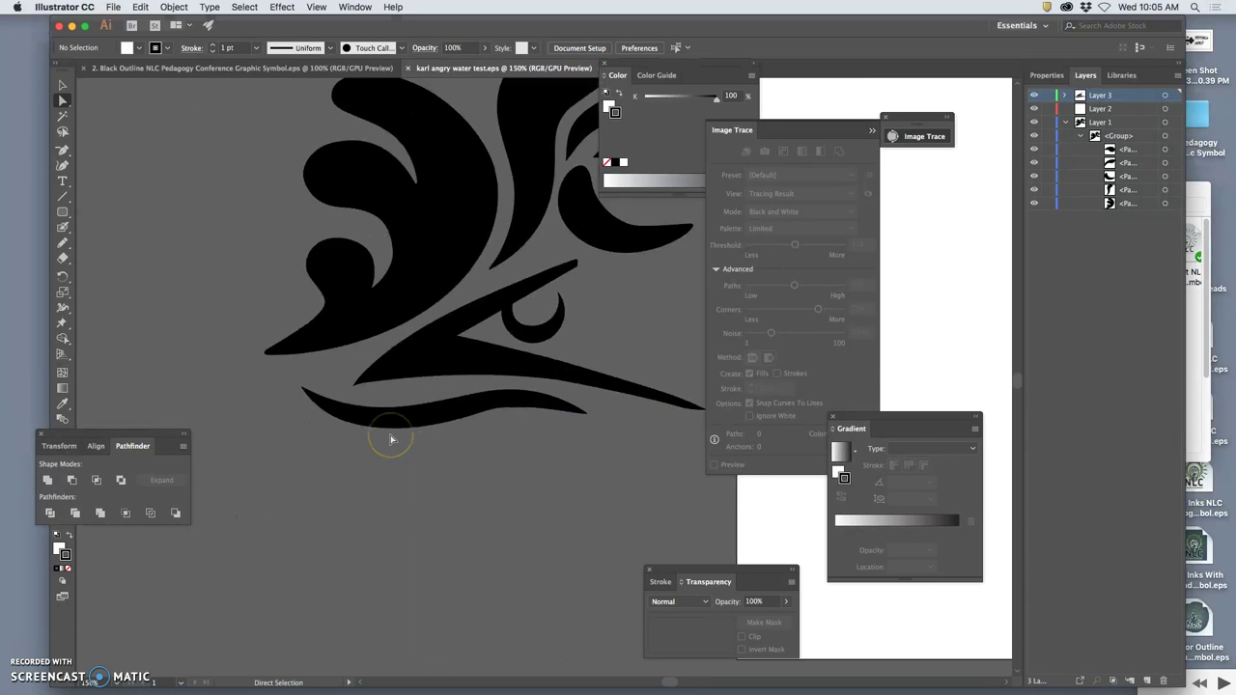
pyautogui.hscroll(5, 391, 440)
pyautogui.scroll(3, 388, 440)
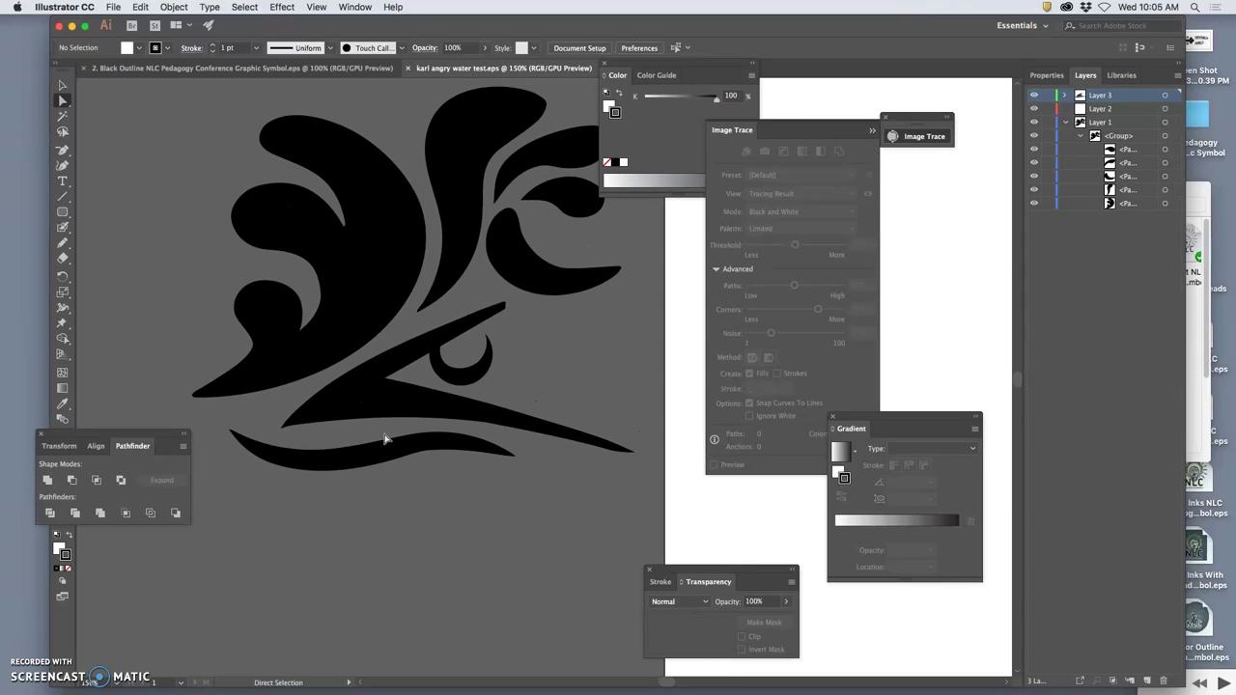
pyautogui.scroll(3, 385, 438)
pyautogui.click(386, 428)
pyautogui.click(414, 207)
pyautogui.click(440, 396)
pyautogui.scroll(5, 551, 522)
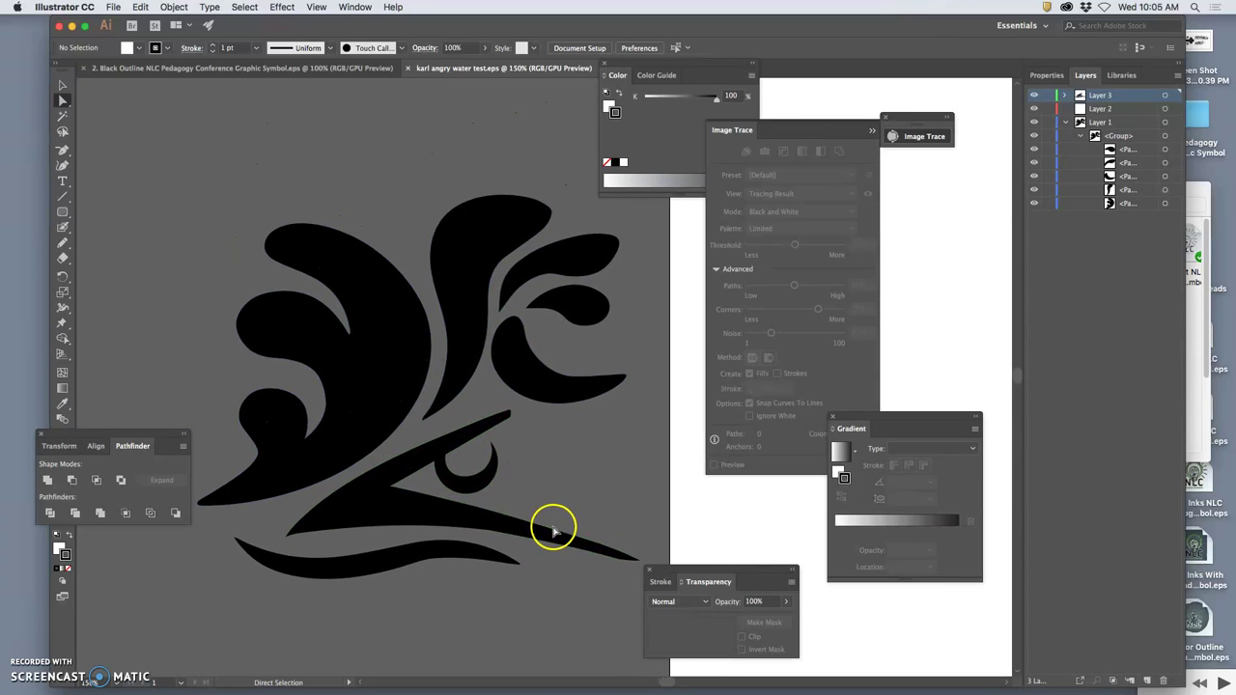
pyautogui.scroll(-1, 642, 495)
pyautogui.hscroll(-1, 642, 495)
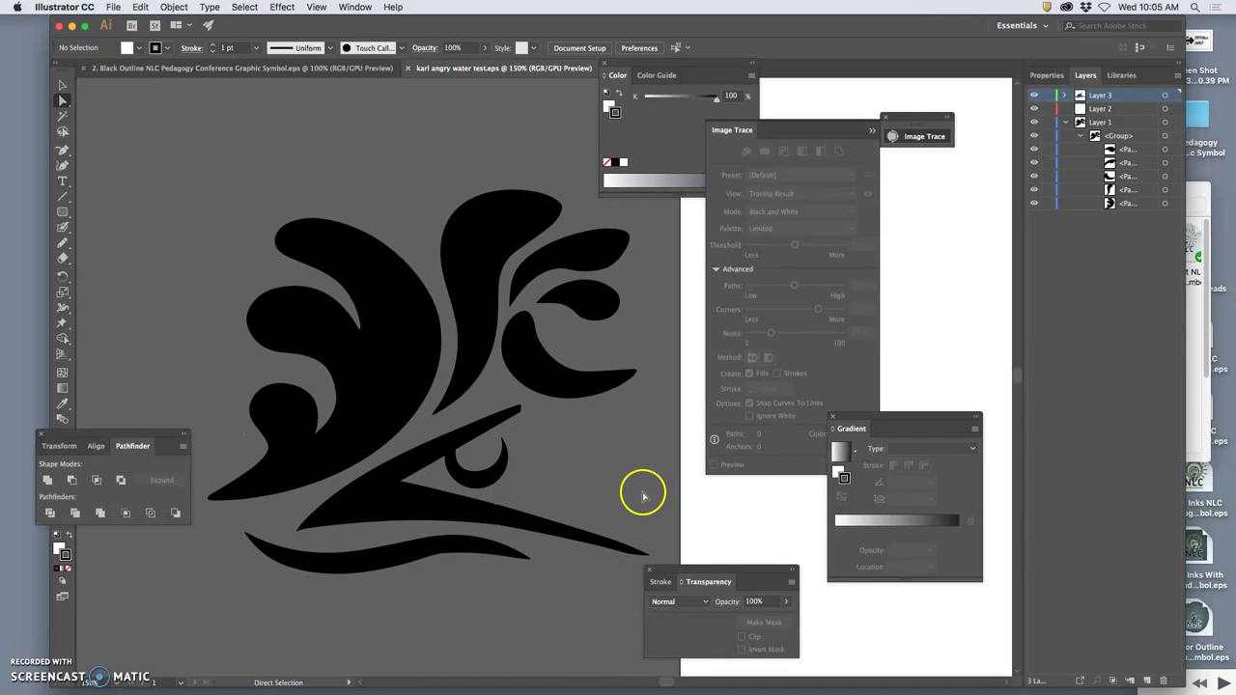
# Step: Save the artwork to the Desktop as Illustrator EPS 'karl angry water test.eps', accepting the EPS options
pyautogui.click(114, 7)
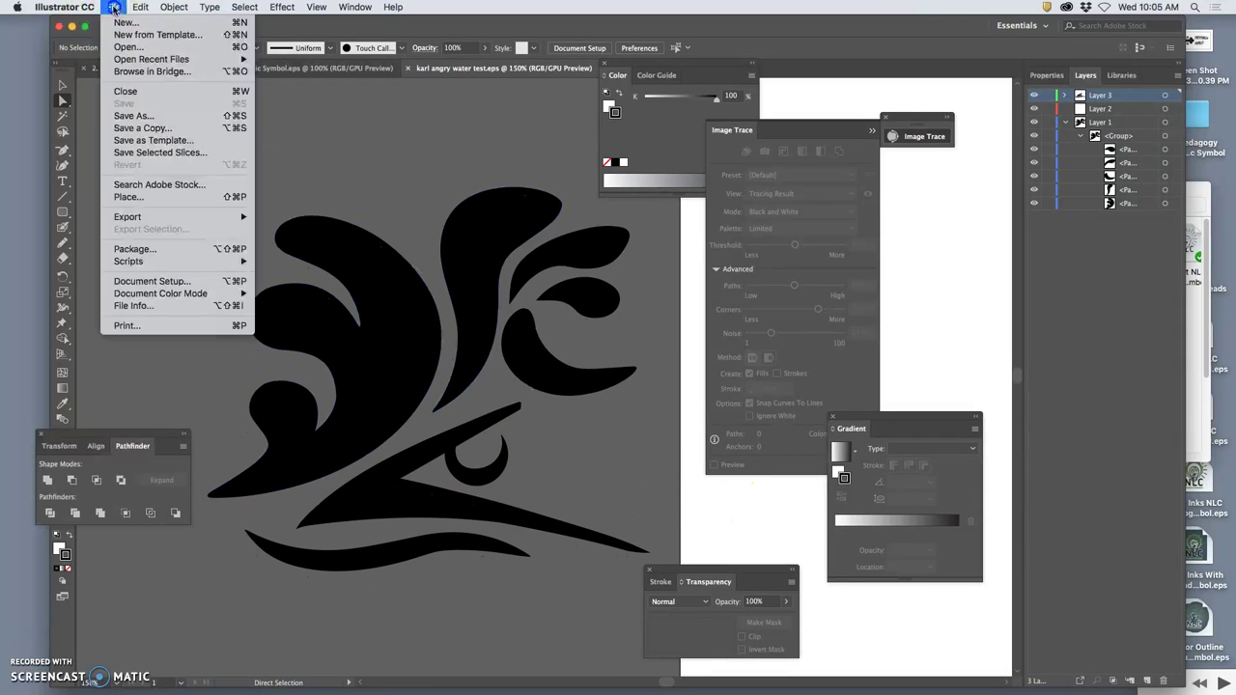
pyautogui.click(133, 115)
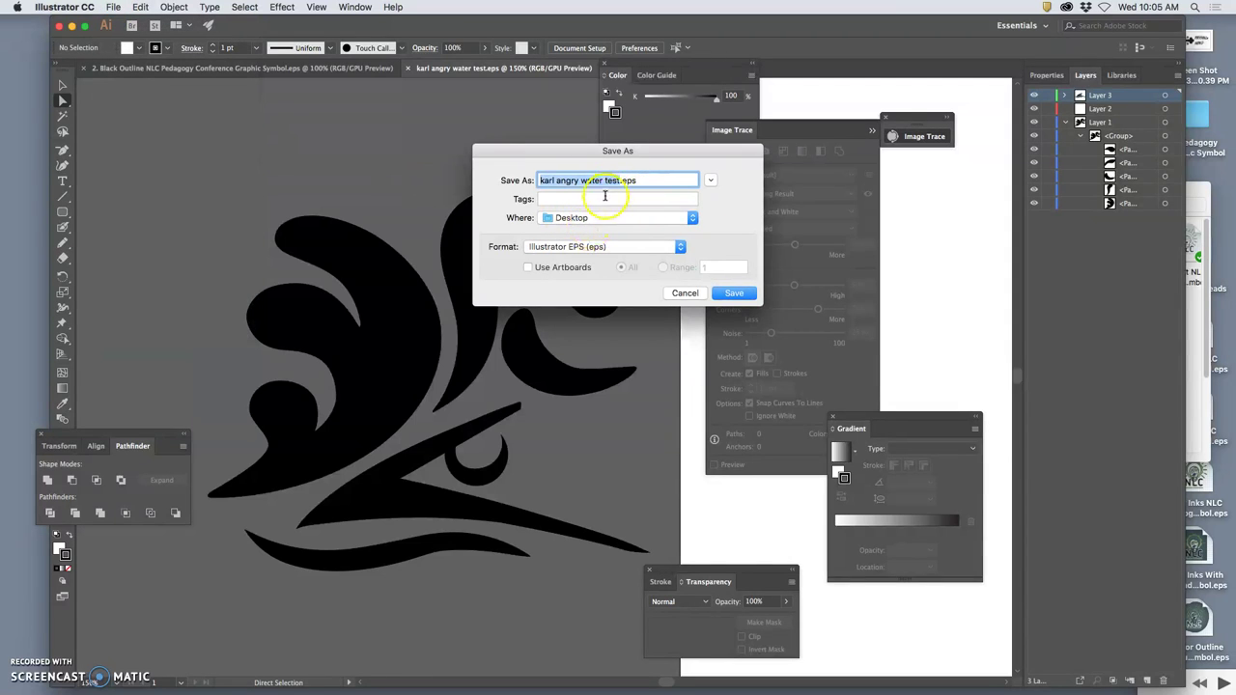
pyautogui.click(610, 249)
pyautogui.click(592, 248)
pyautogui.click(736, 293)
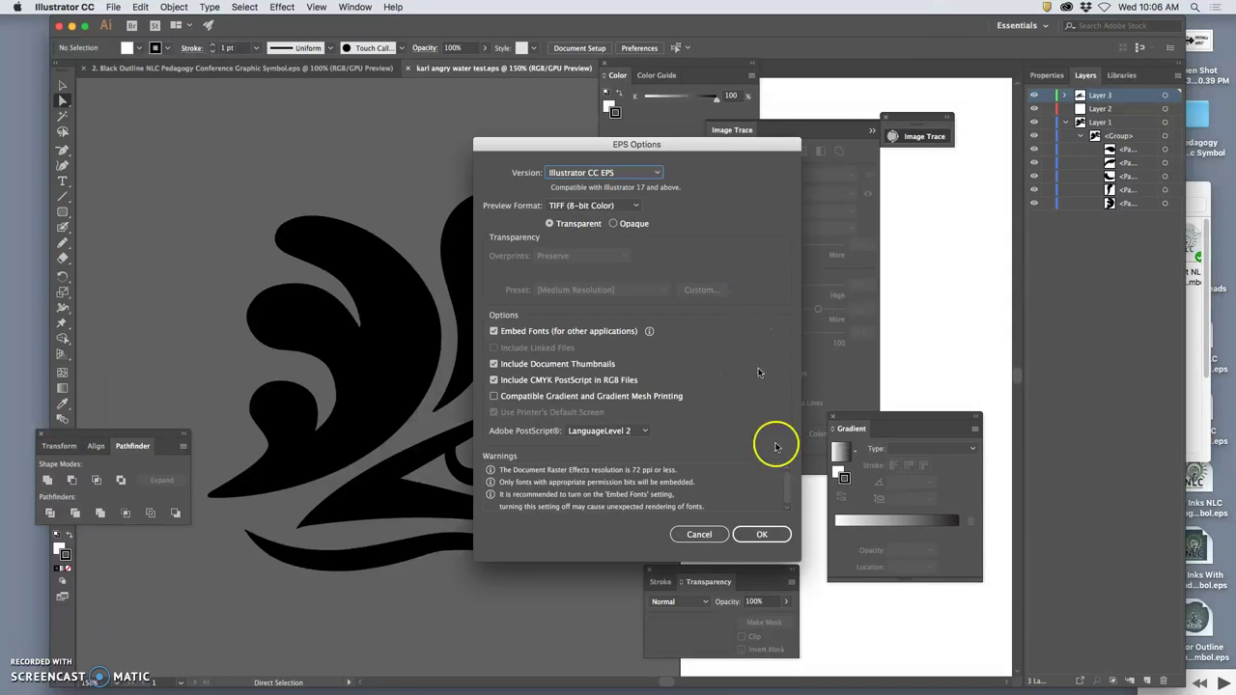
pyautogui.click(762, 534)
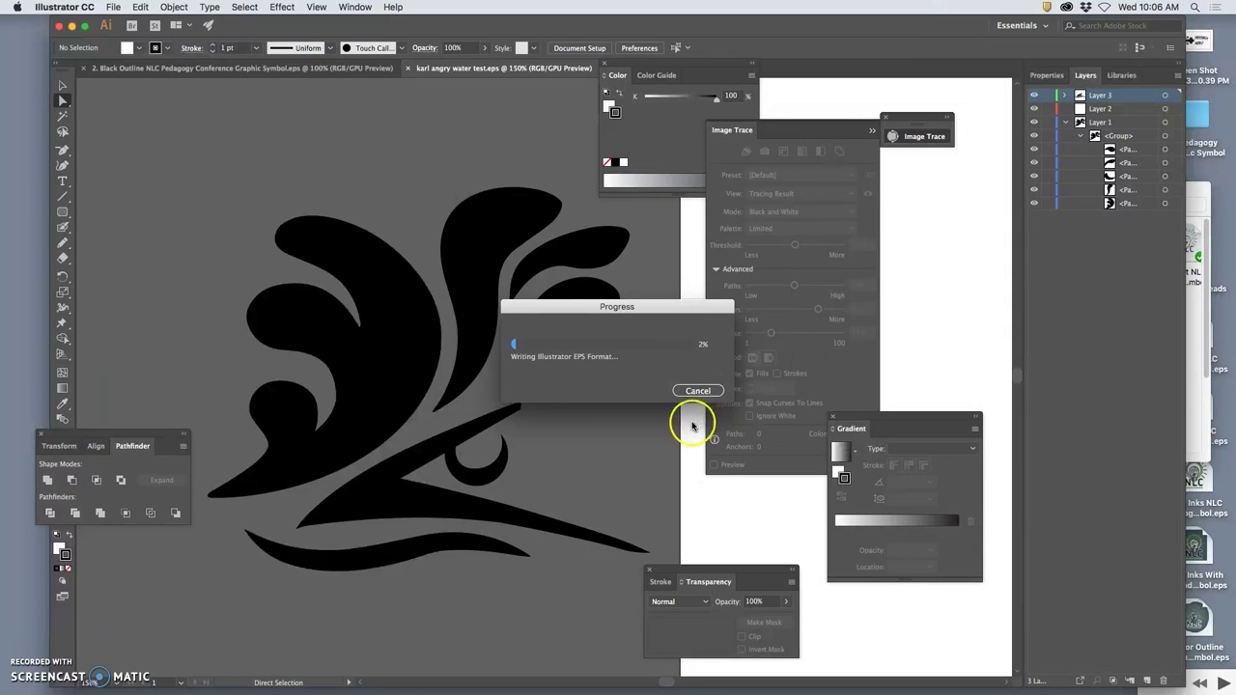
# Step: Launch Photoshop and dismiss the preferences-reset warning
pyautogui.moveTo(710, 688)
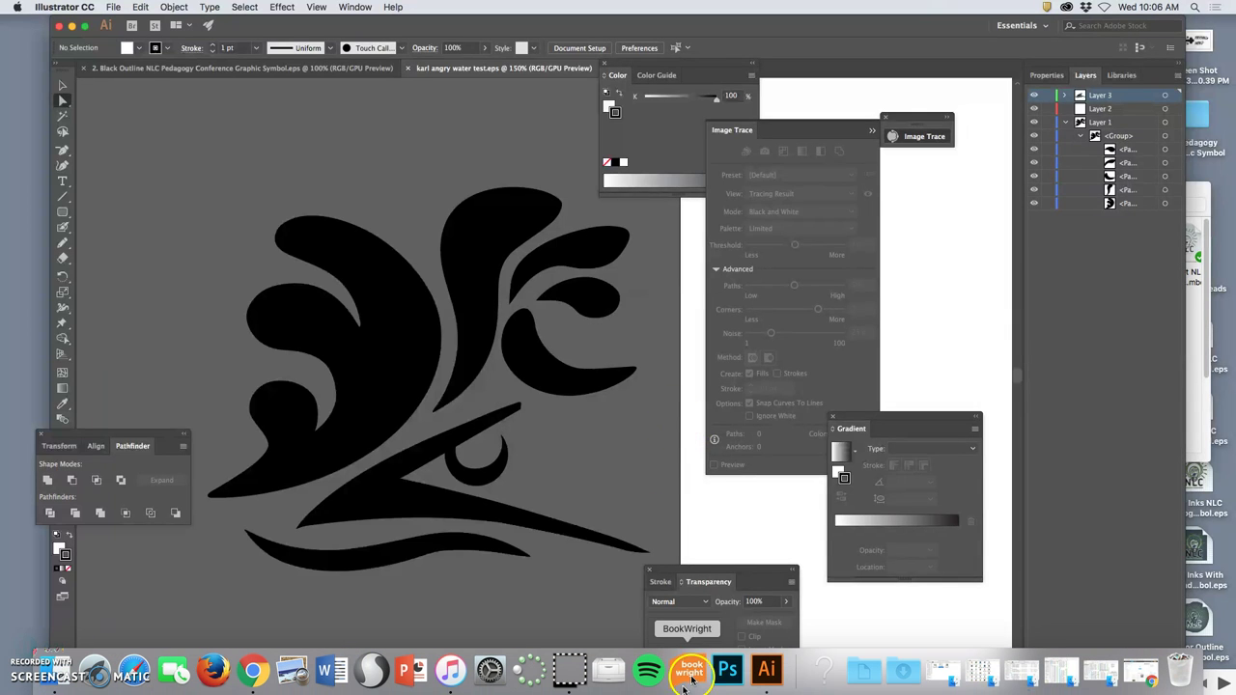
pyautogui.click(729, 670)
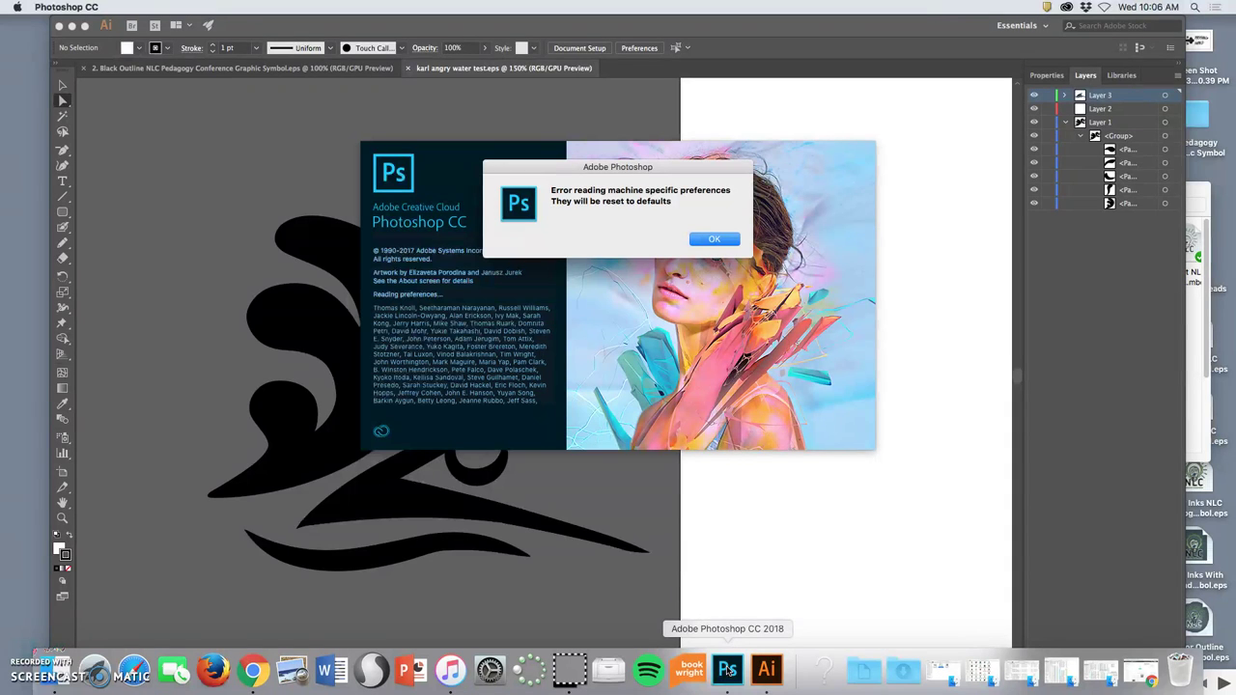
pyautogui.click(715, 241)
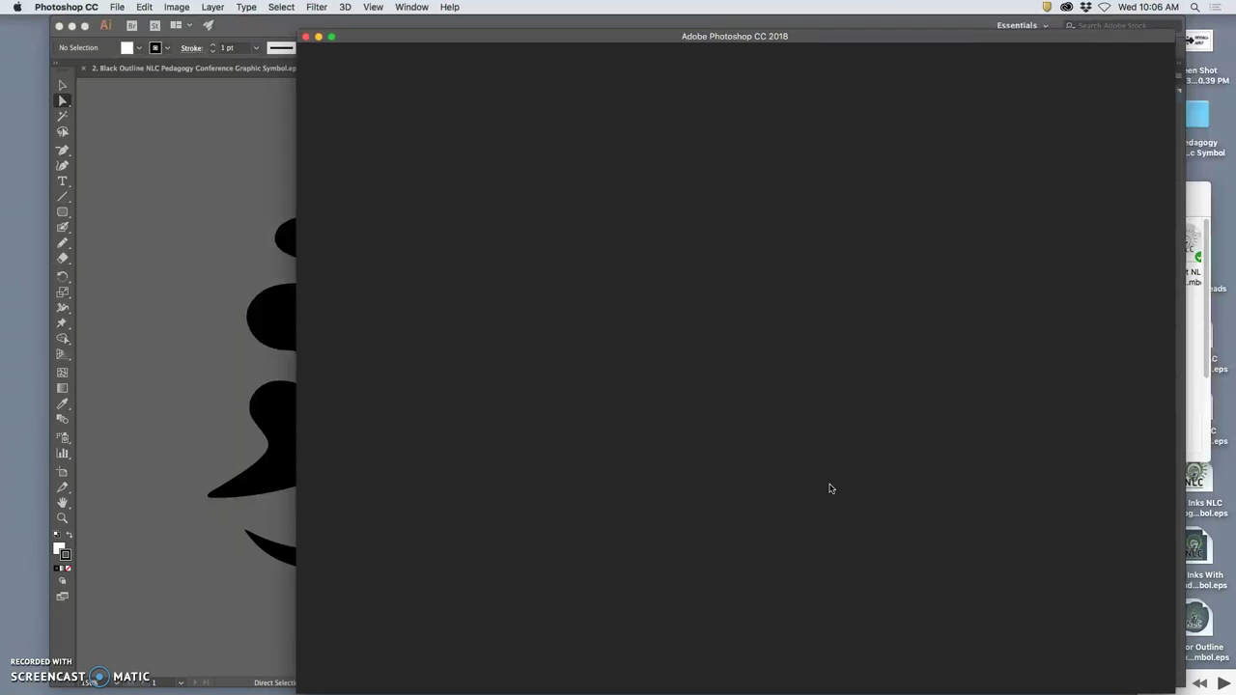
# Step: Move the saved EPS file lower on the desktop and make Photoshop the active program
pyautogui.press('F11')
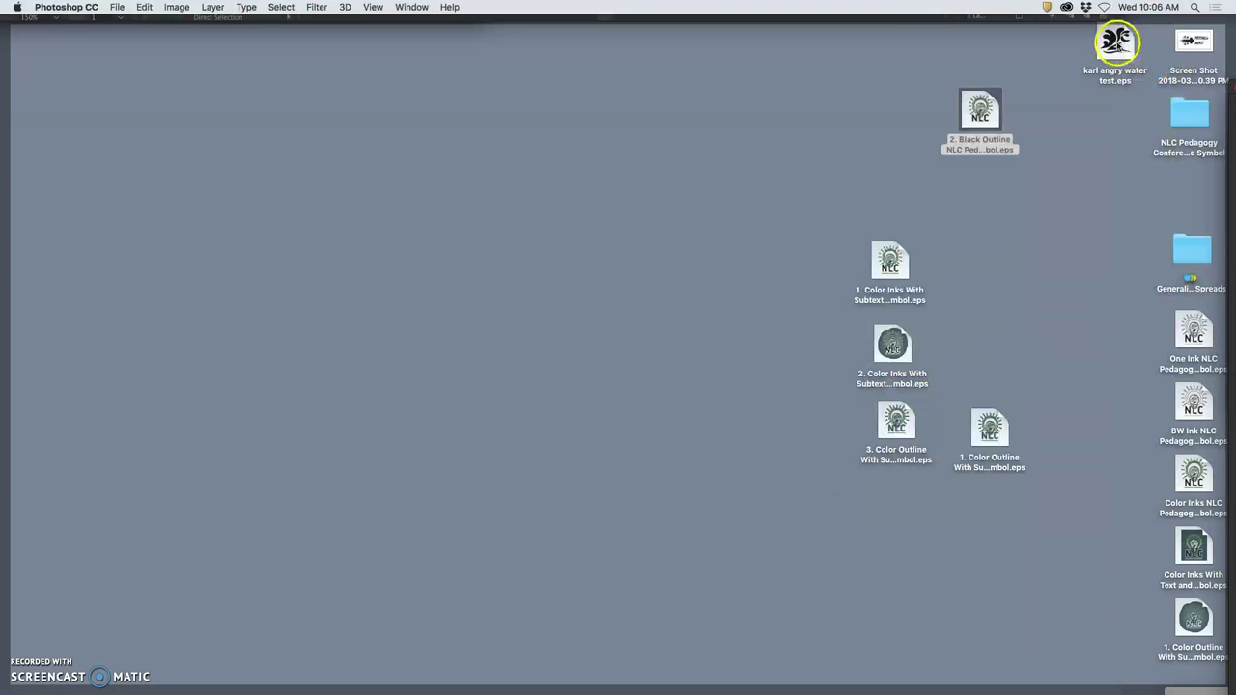
pyautogui.moveTo(1120, 85); pyautogui.dragTo(1122, 229)
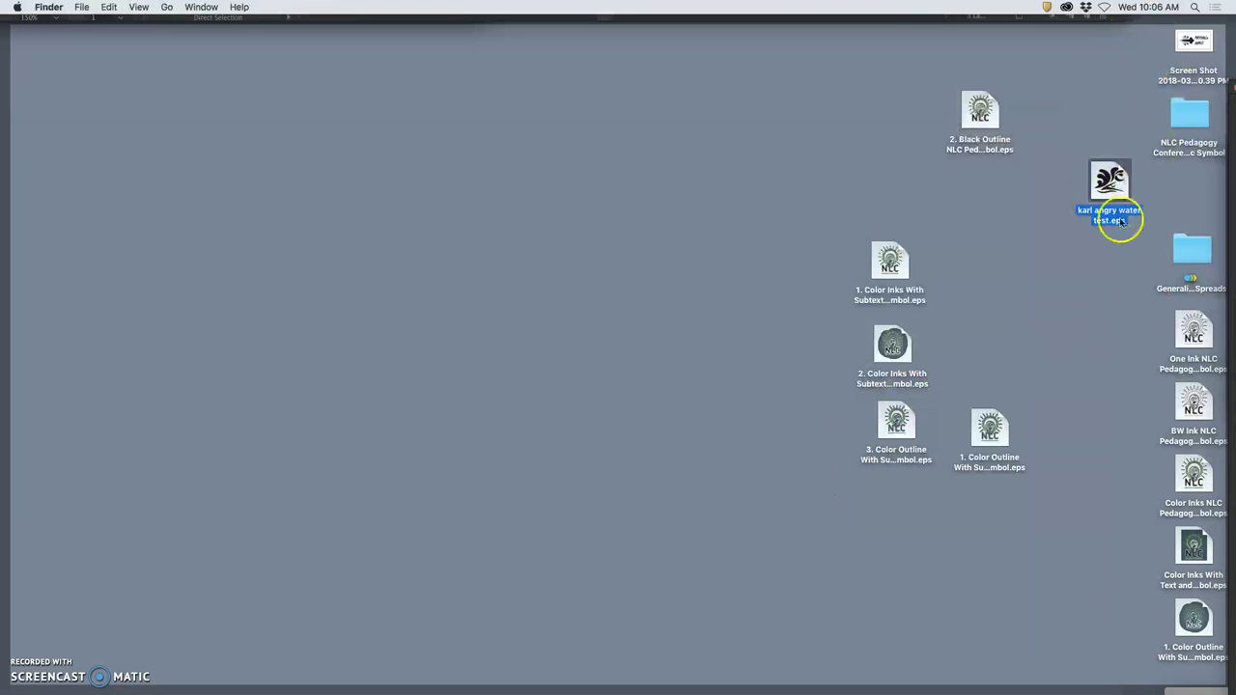
pyautogui.press('F11')
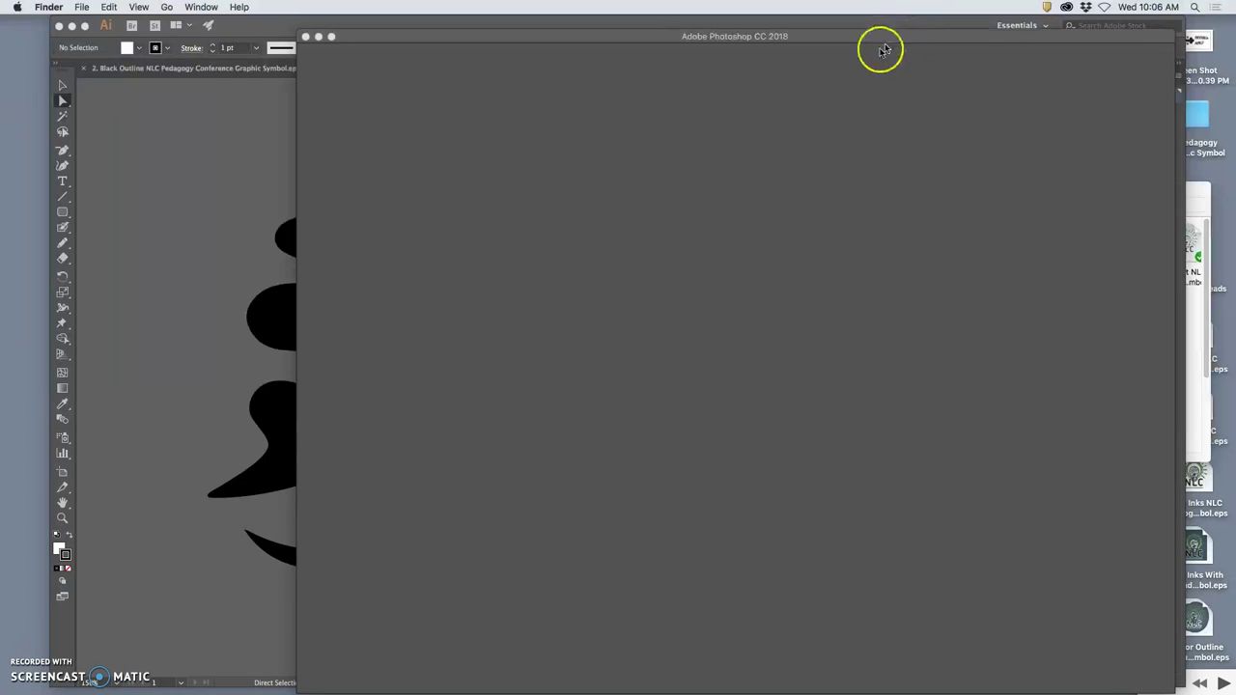
pyautogui.click(875, 36)
# Step: Start a new document and title its 603 × 663 px preset 'Assign 6 Black Logo Project'
pyautogui.moveTo(875, 36); pyautogui.dragTo(665, 24)
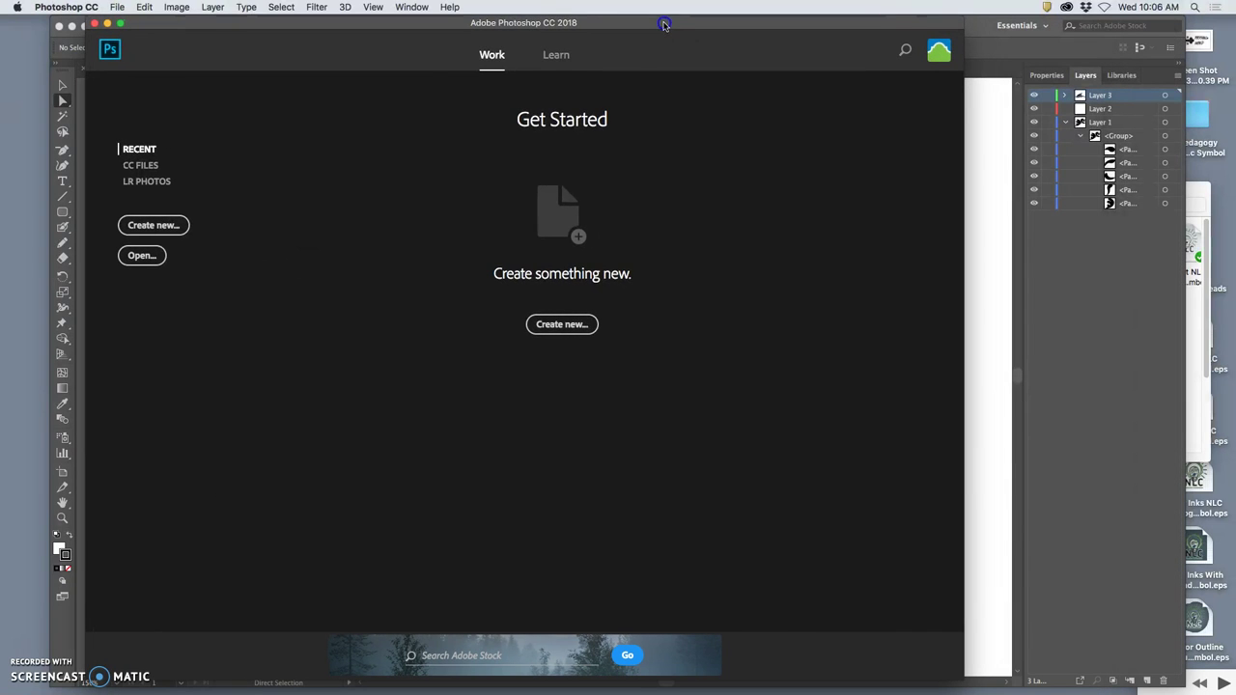
pyautogui.click(117, 7)
pyautogui.click(128, 24)
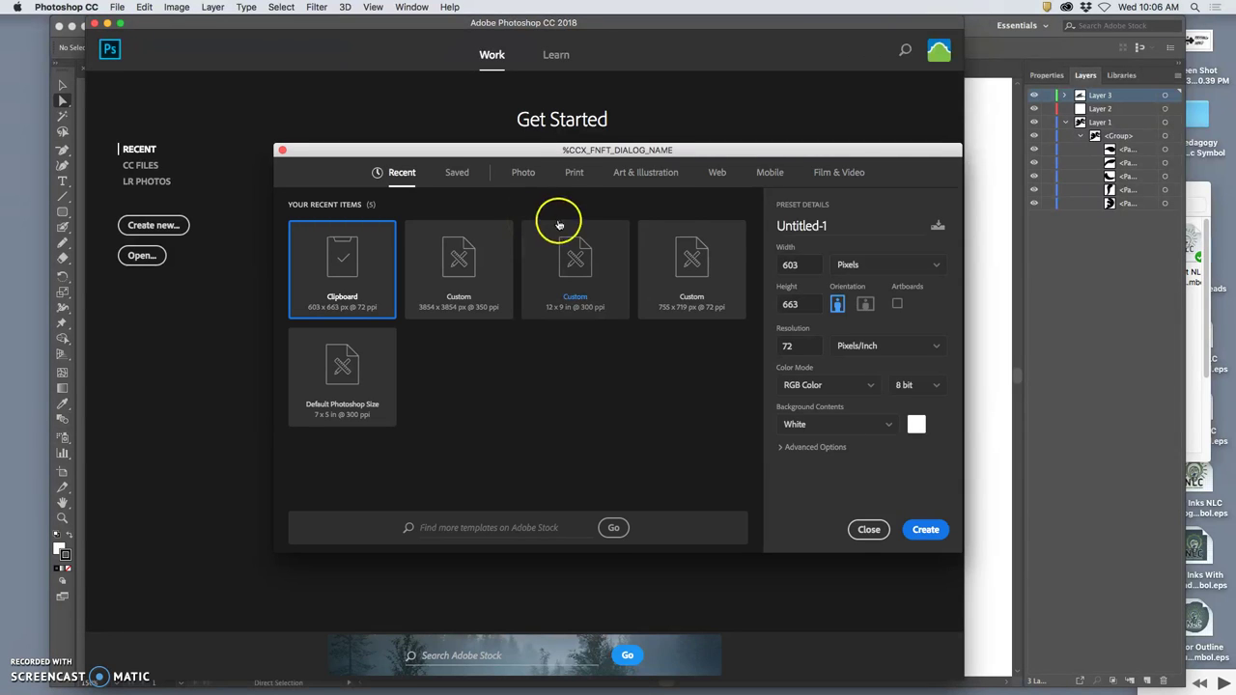
pyautogui.doubleClick(822, 226)
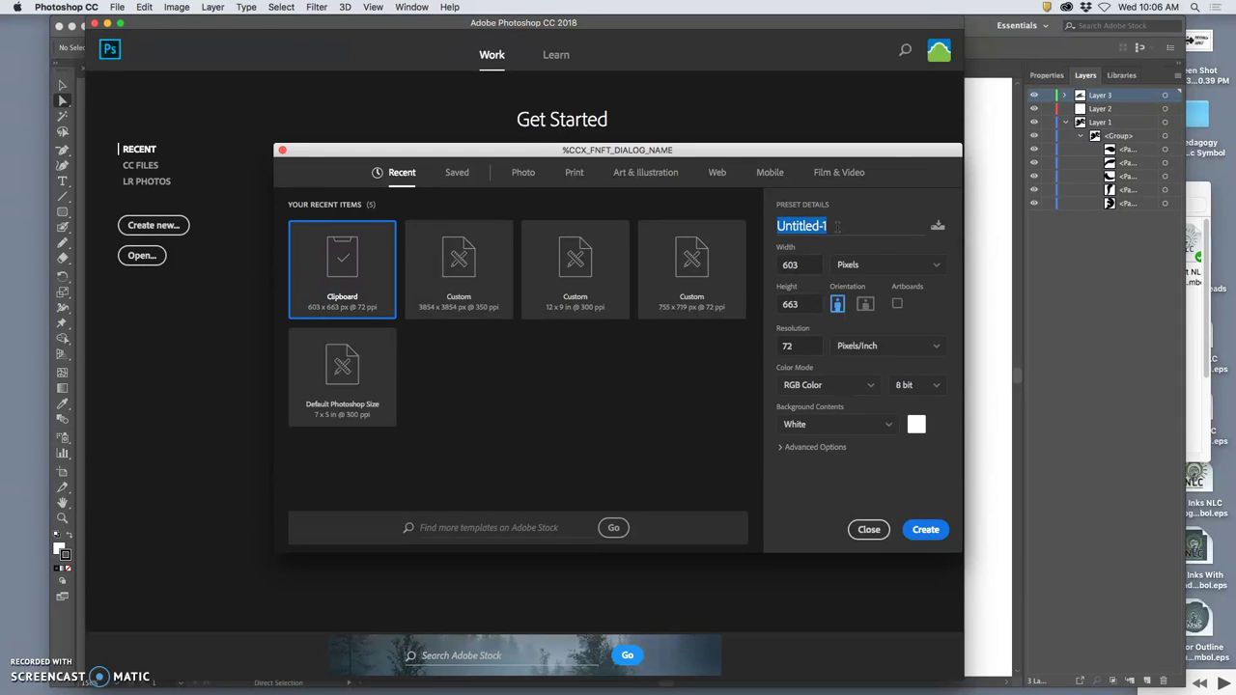
pyautogui.write('Karl Assign 6 Black Logo')
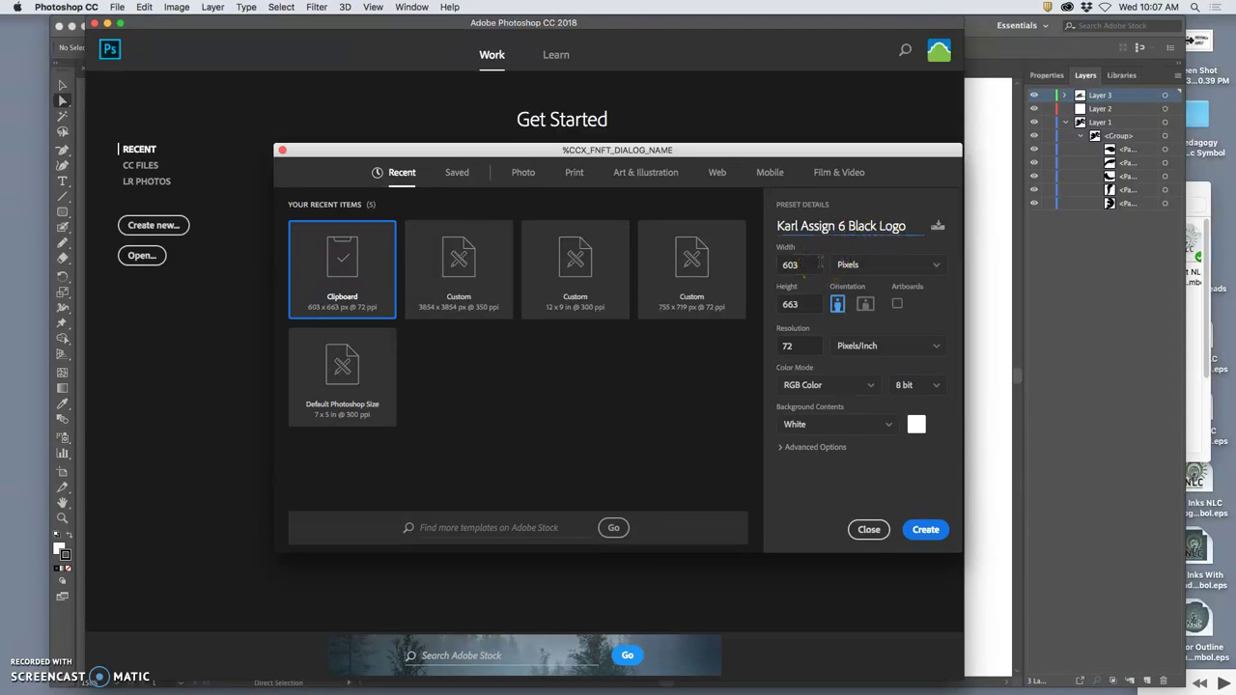
pyautogui.click(813, 261)
pyautogui.write('roject')
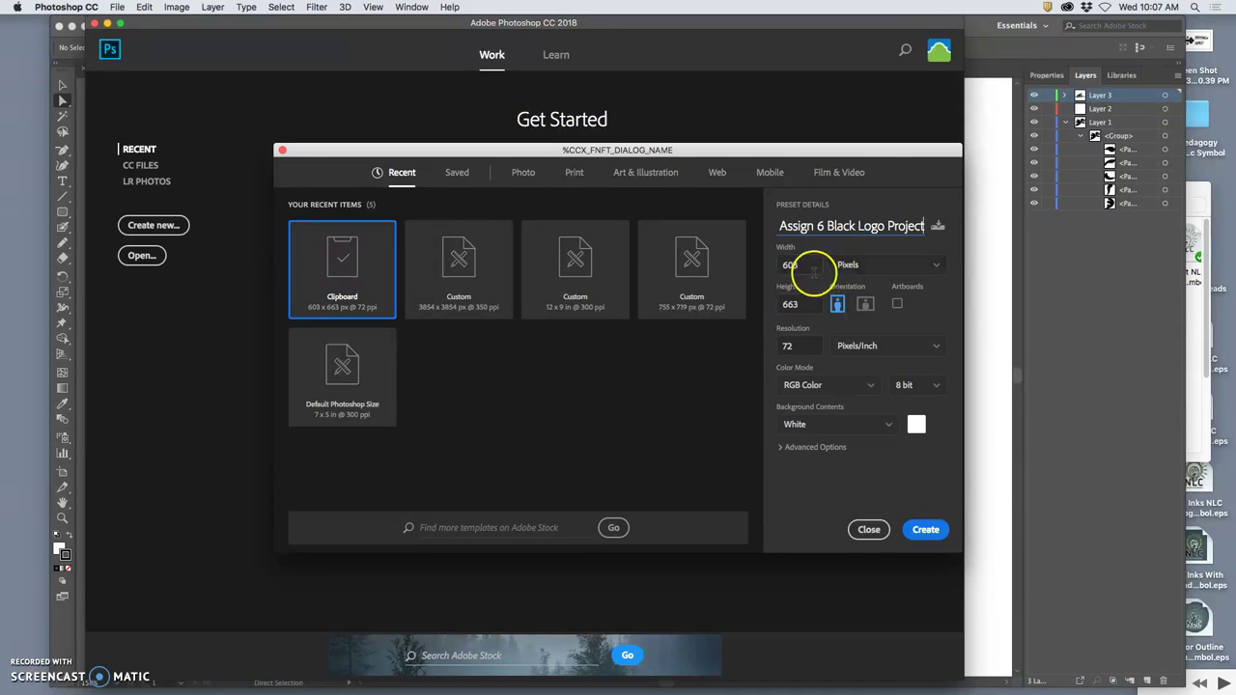
# Step: Create a white 8 × 10 inch document at 350 pixels per inch
pyautogui.click(877, 269)
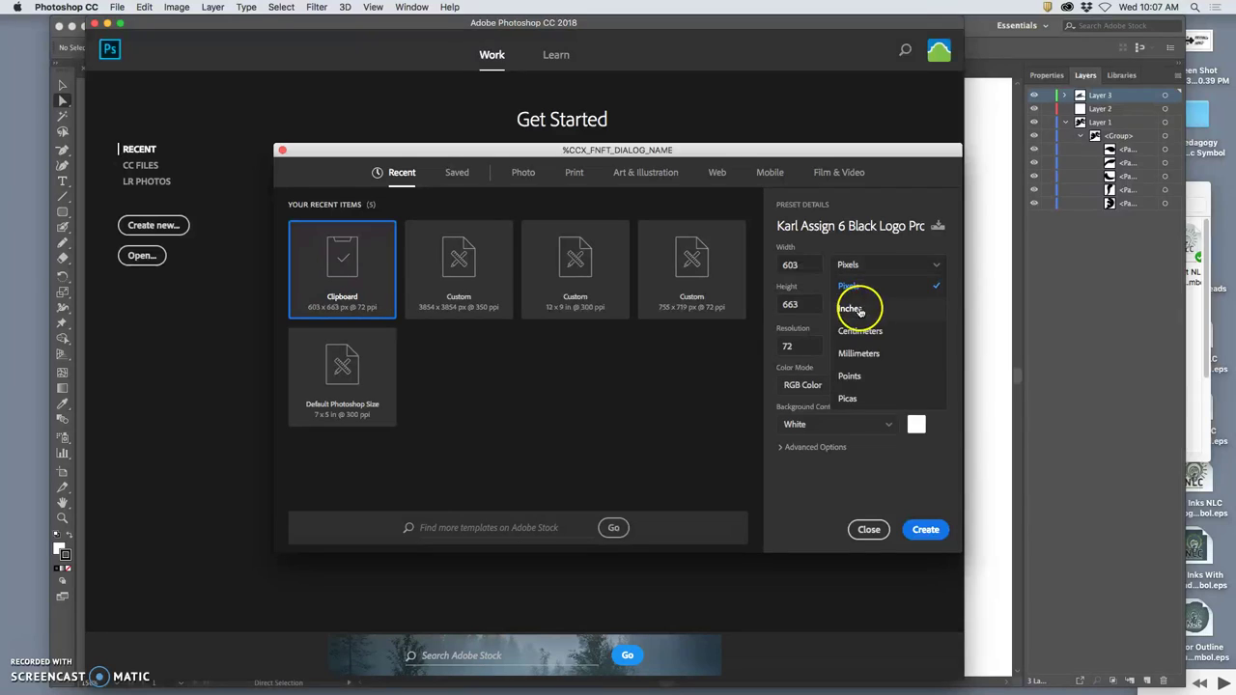
pyautogui.click(851, 308)
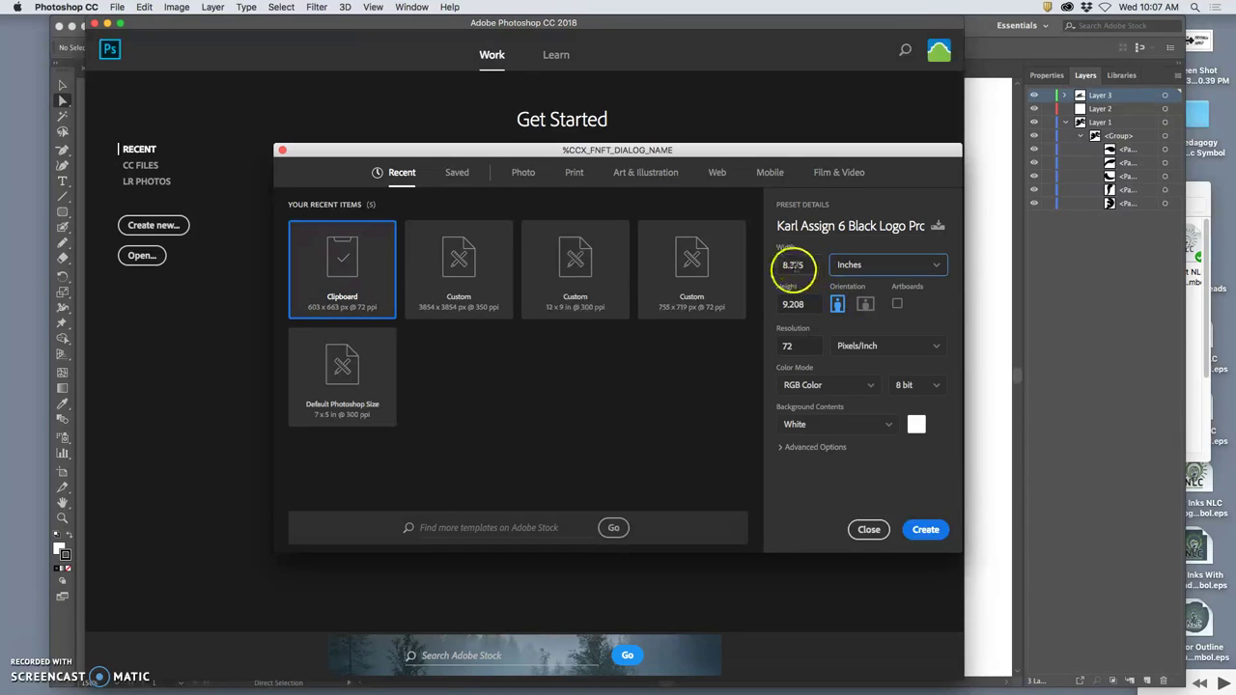
pyautogui.click(801, 267)
pyautogui.moveTo(800, 266); pyautogui.dragTo(780, 266)
pyautogui.write('8')
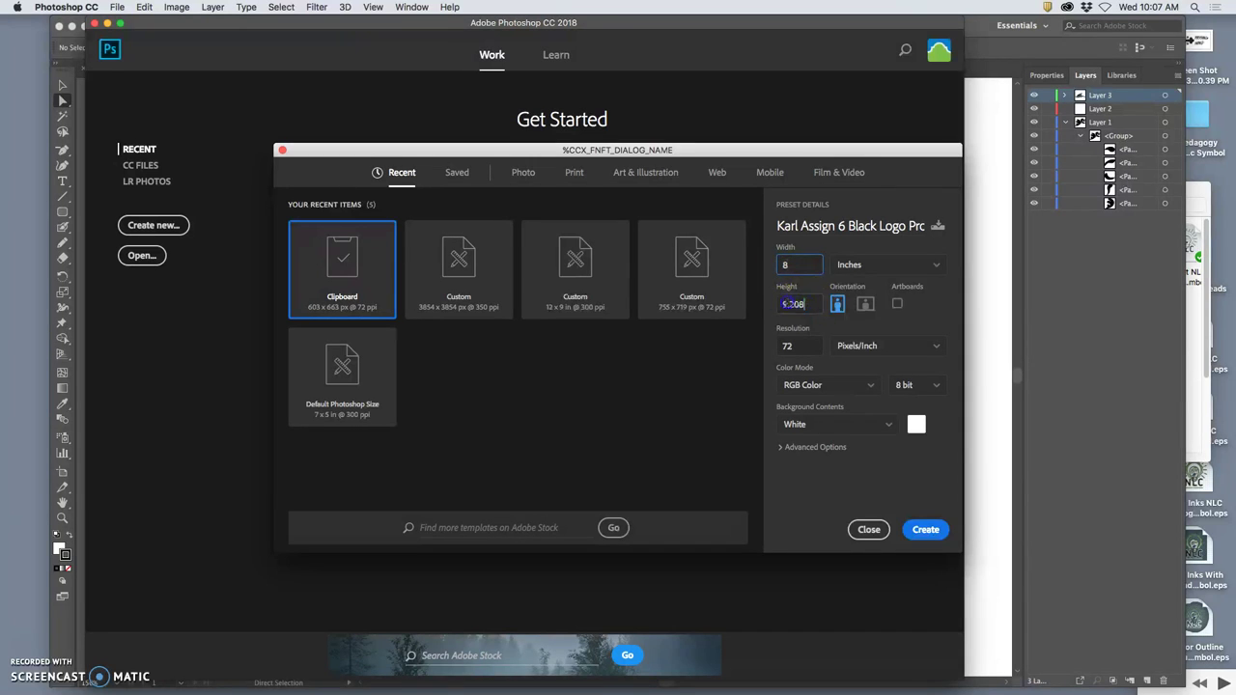
pyautogui.press('Tab')
pyautogui.press('BackSpace')
pyautogui.write('10')
pyautogui.click(883, 298)
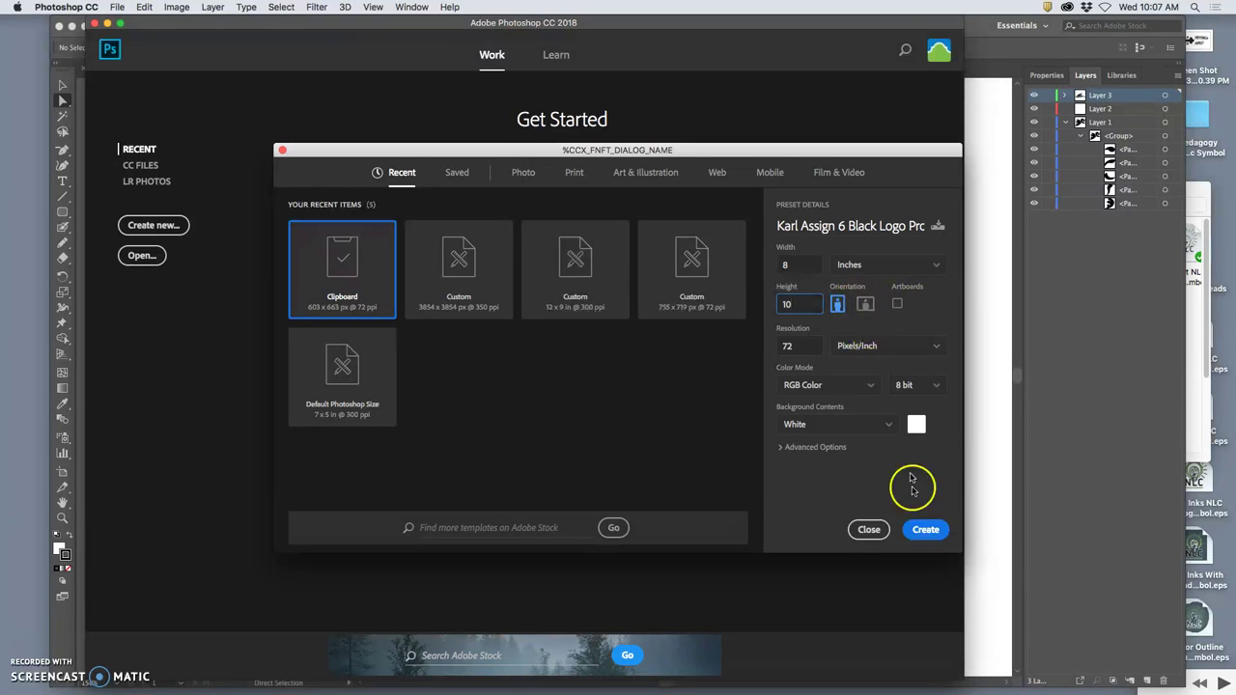
pyautogui.click(792, 345)
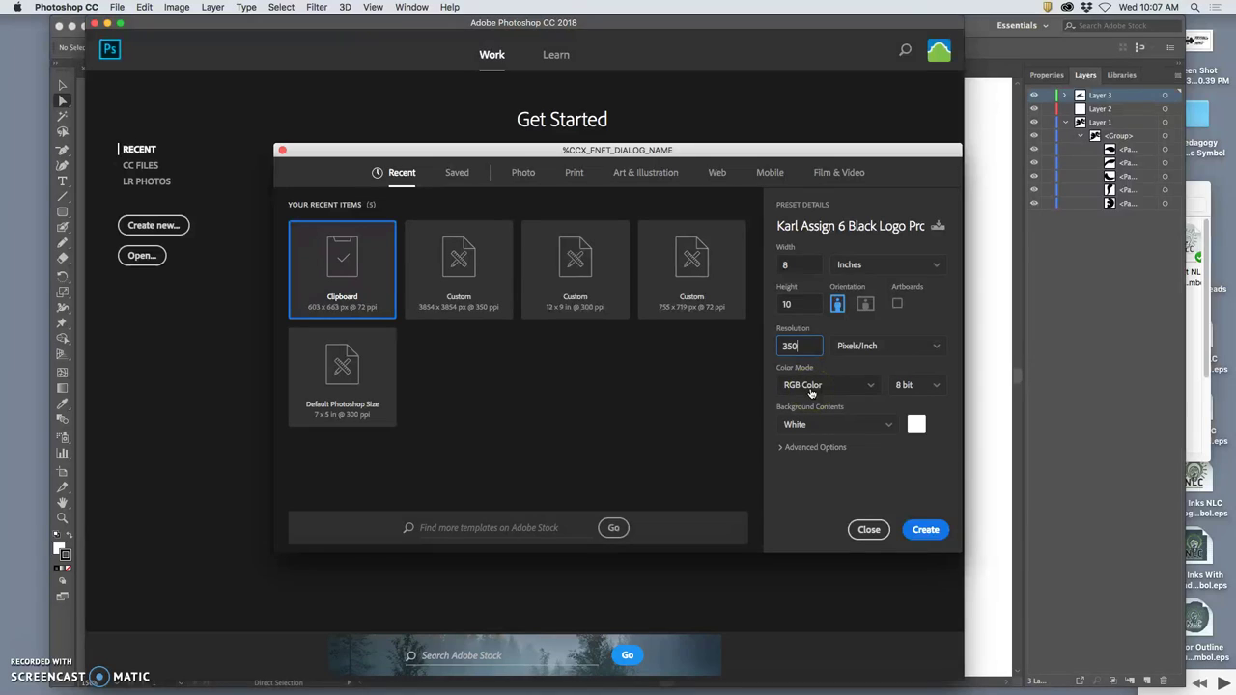
pyautogui.click(926, 531)
pyautogui.click(932, 532)
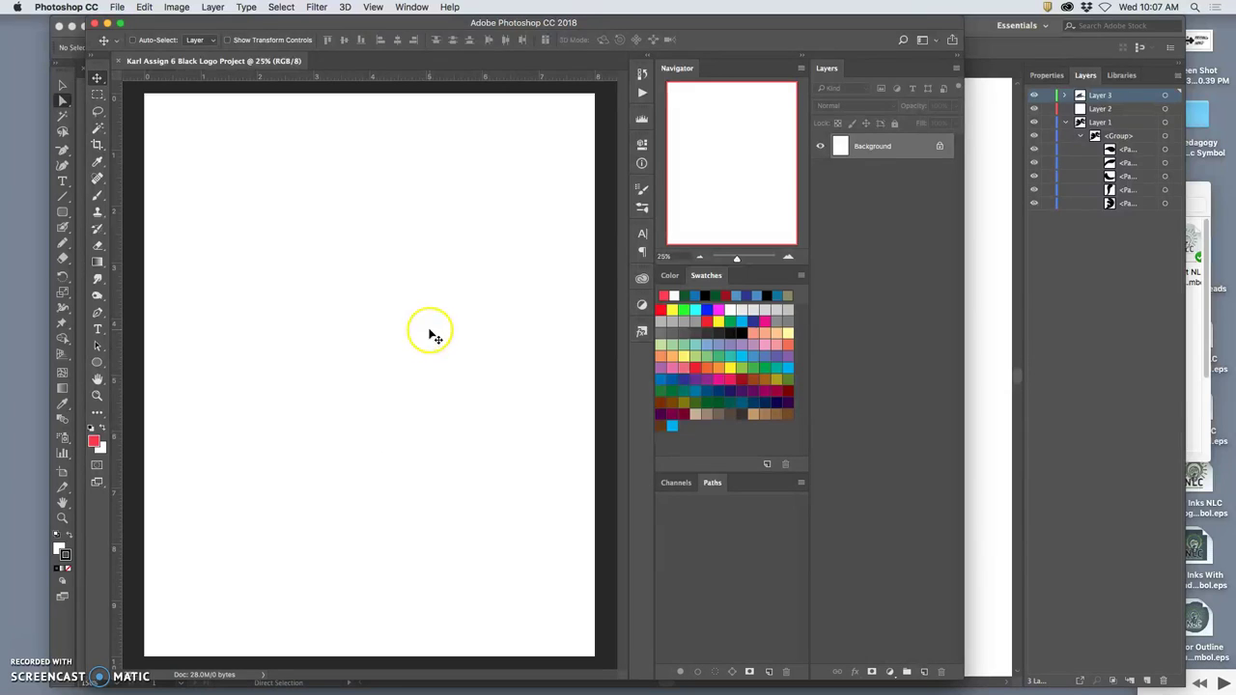
# Step: Drag karl angry water test.eps from the desktop onto the Photoshop canvas
pyautogui.press('F11')
pyautogui.click(1109, 182)
pyautogui.press('F11')
pyautogui.moveTo(1104, 183); pyautogui.dragTo(351, 339)
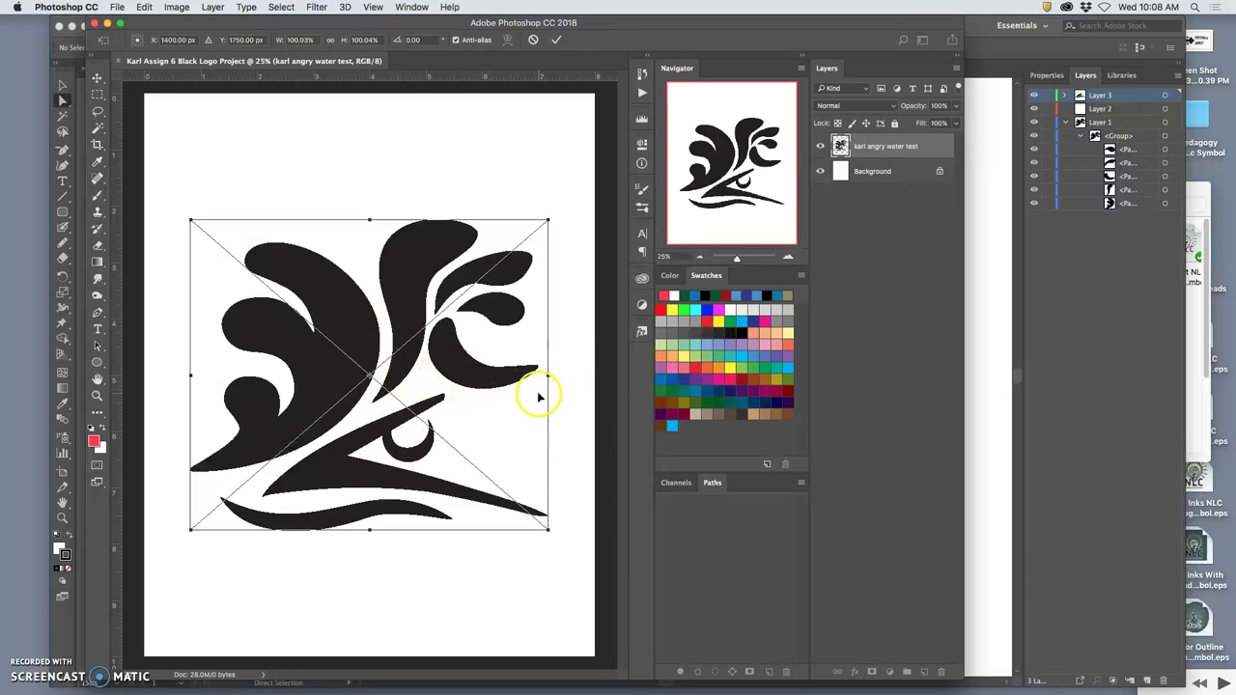
# Step: Commit the placed logo, zoom in to check its edges, then zoom out to the full page
pyautogui.press('Return')
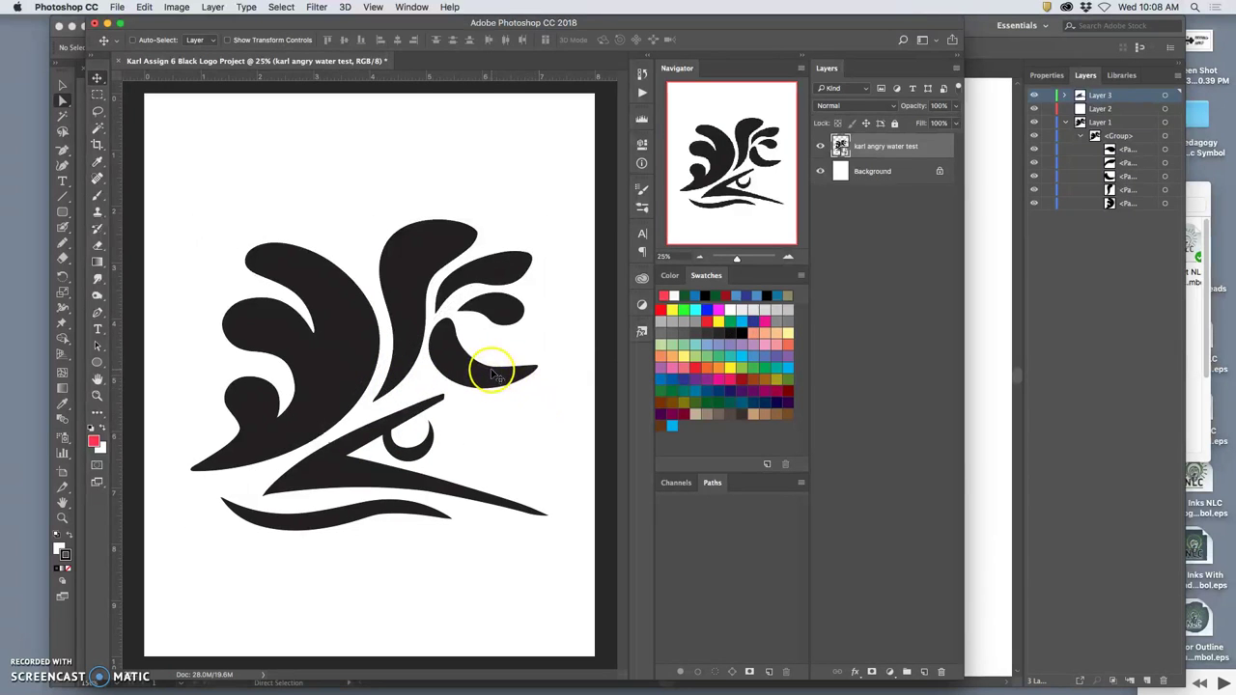
pyautogui.scroll(10, 493, 372)
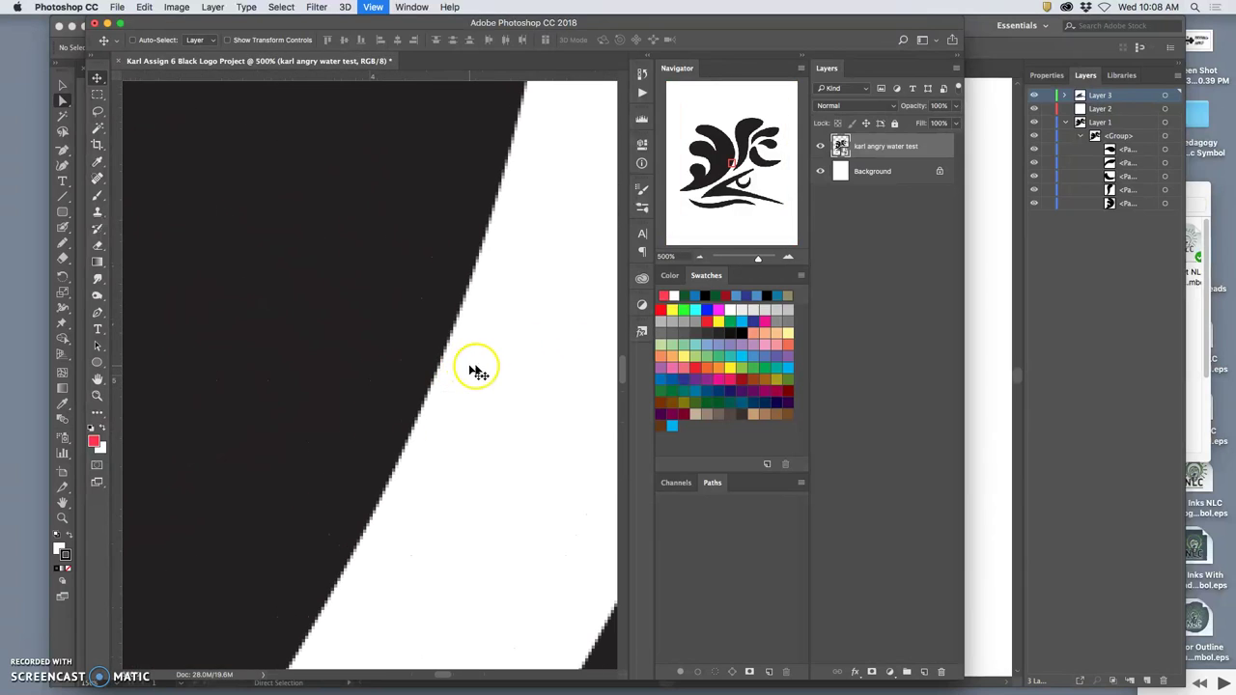
pyautogui.press('super+plus')
pyautogui.press('super+plus')
pyautogui.press('super+plus')
pyautogui.press('super+plus')
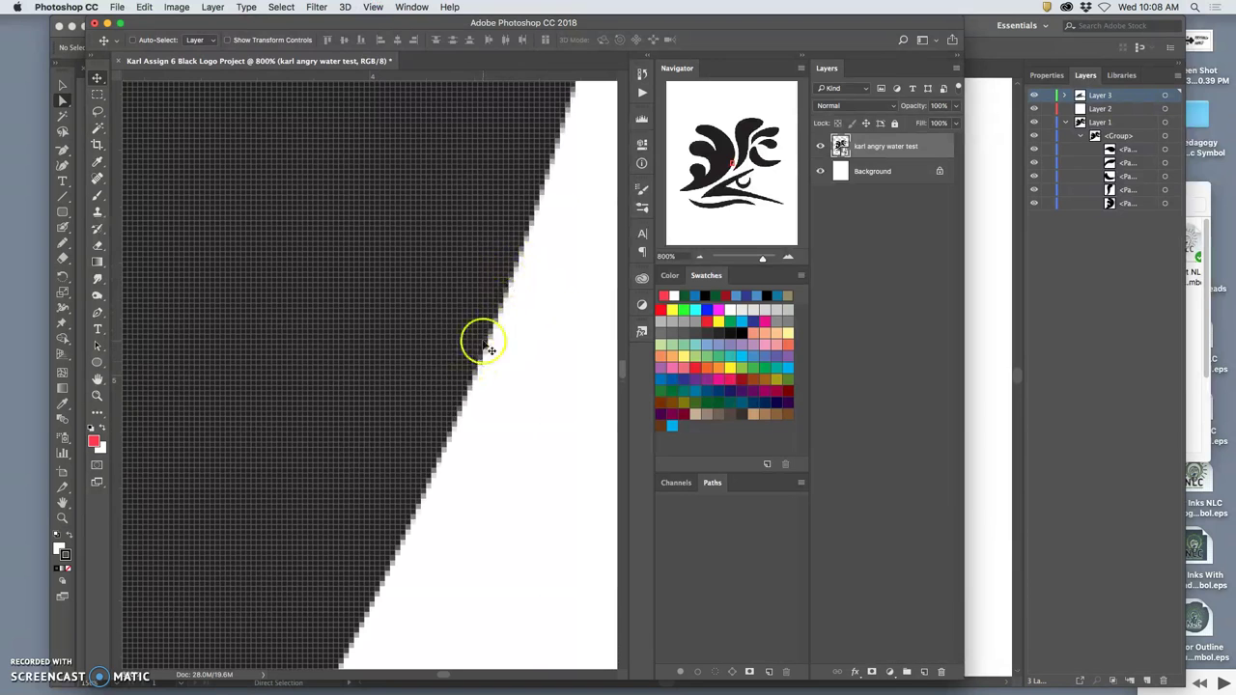
pyautogui.press('super+minus')
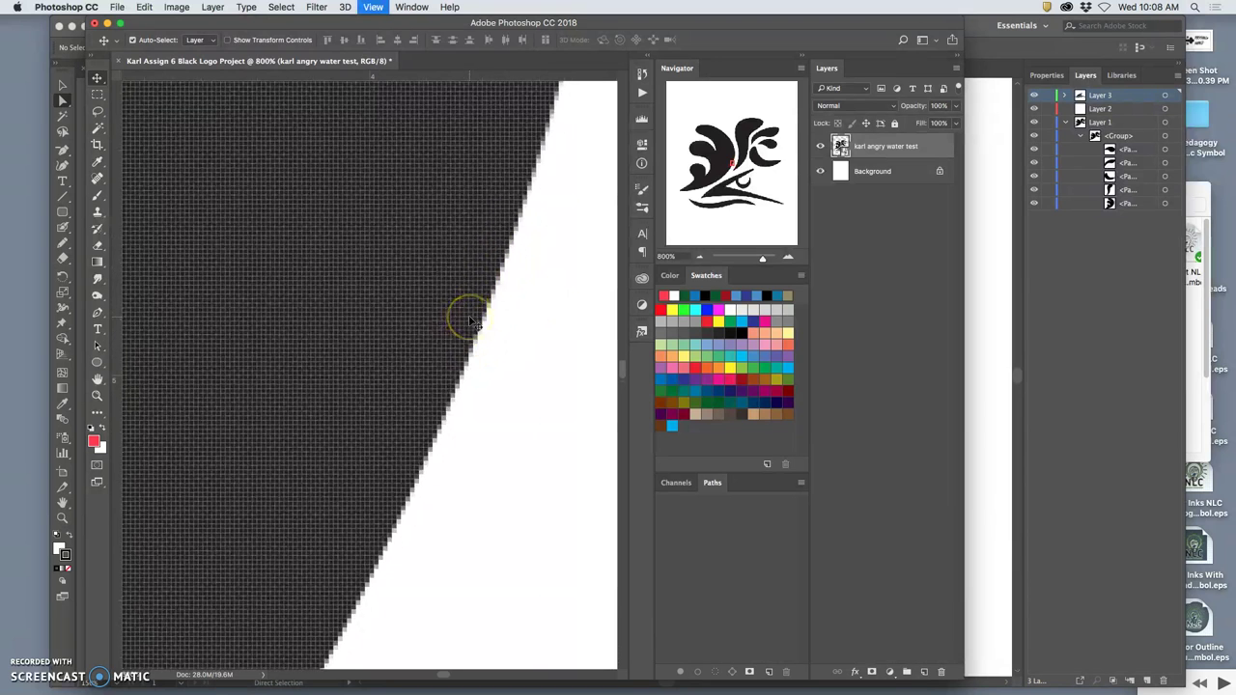
pyautogui.press('super+minus')
pyautogui.press('super+minus')
pyautogui.press('super+minus')
pyautogui.press('super+minus')
pyautogui.press('super+minus')
pyautogui.press('super+minus')
pyautogui.press('super+minus')
pyautogui.press('super+minus')
pyautogui.press('super+minus')
pyautogui.press('super+minus')
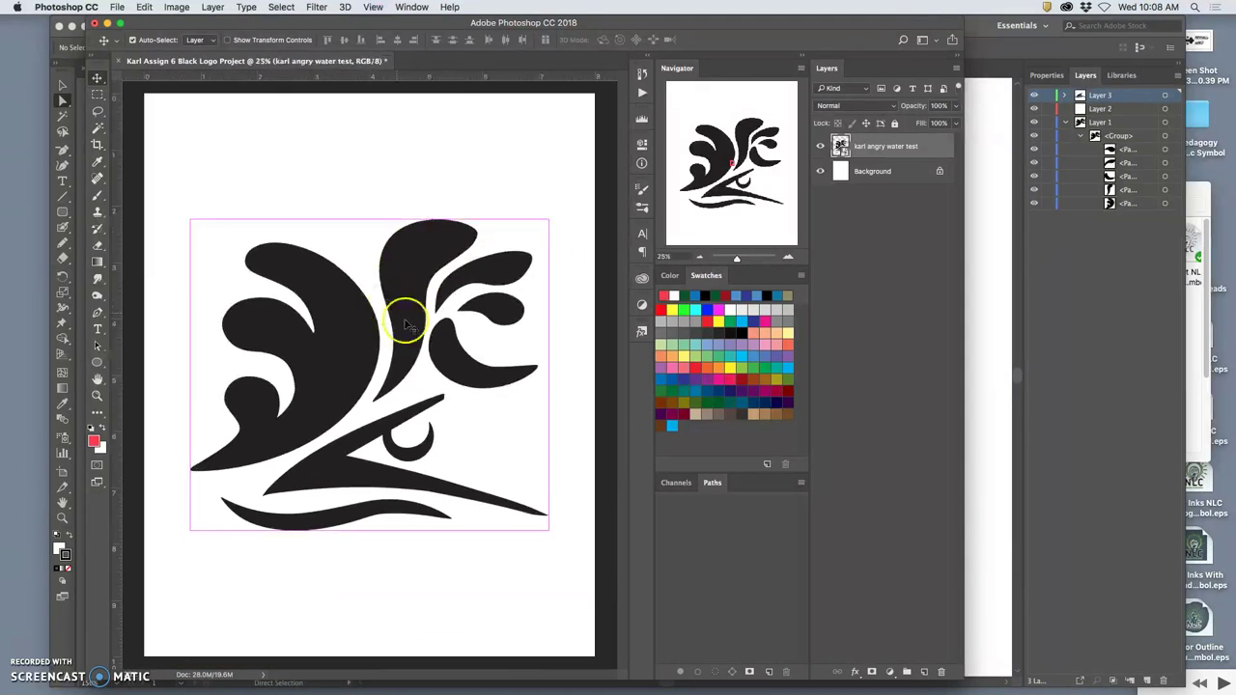
pyautogui.press('super+minus')
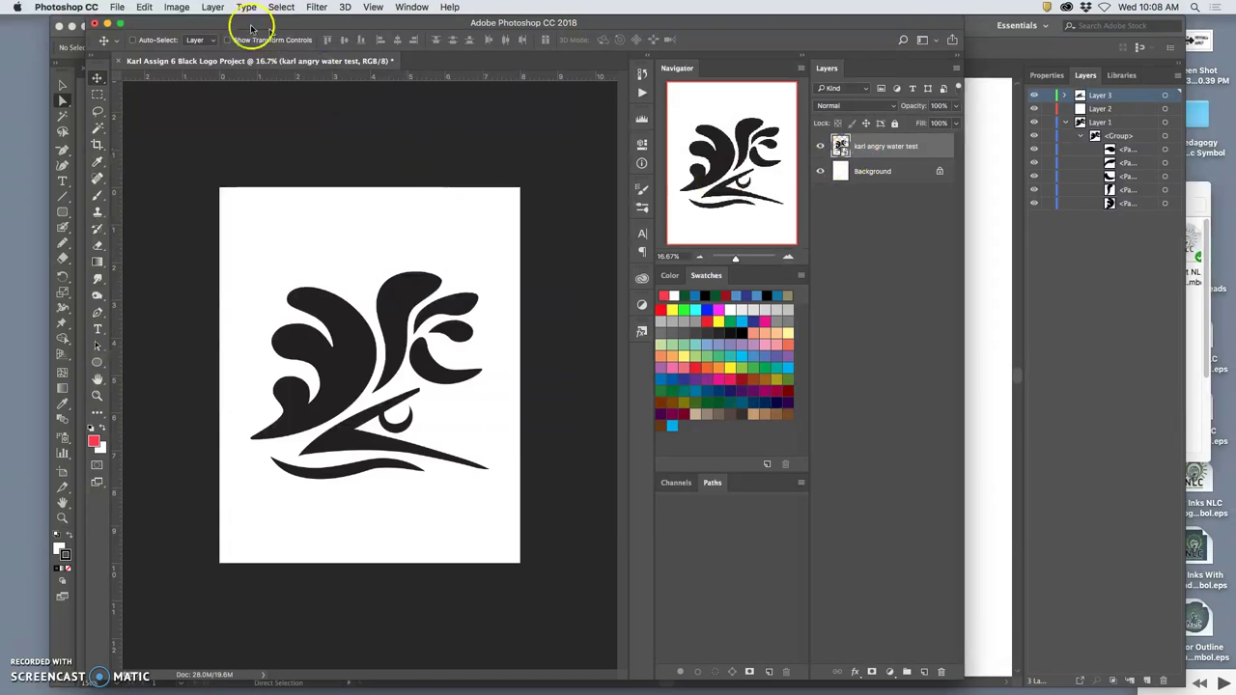
# Step: Resize the image to 30 inches wide (37.5 inches high) at 350 ppi
pyautogui.click(177, 7)
pyautogui.click(193, 106)
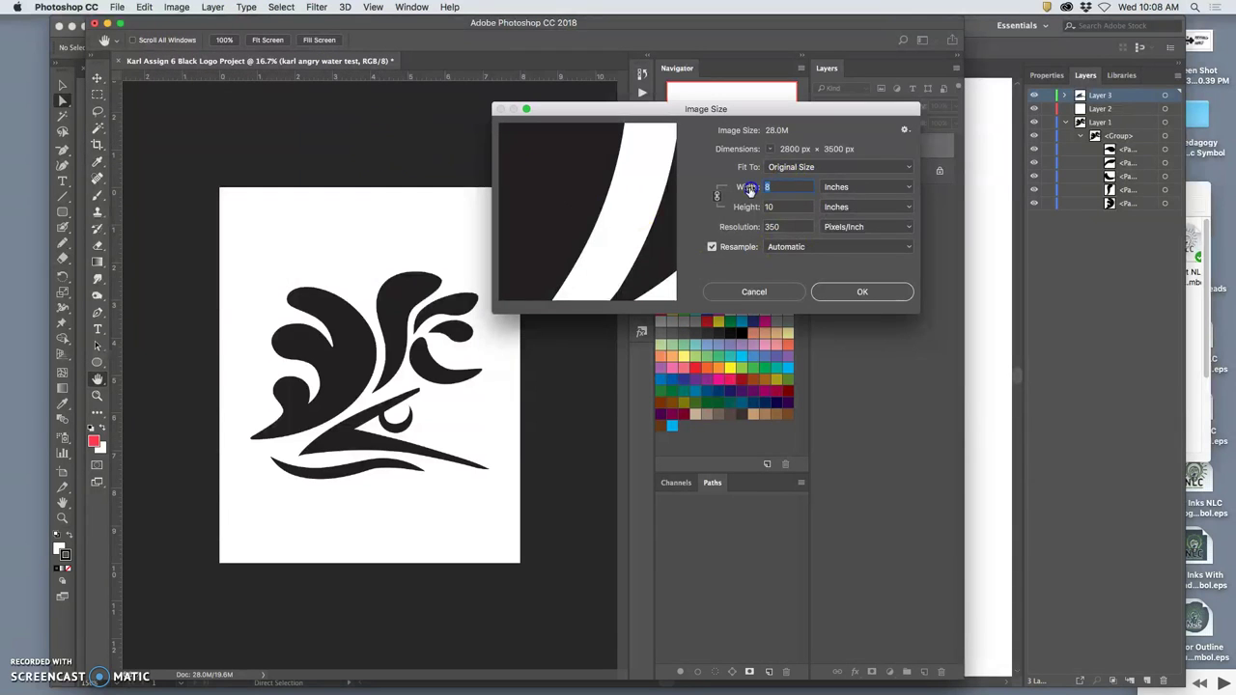
pyautogui.write('30')
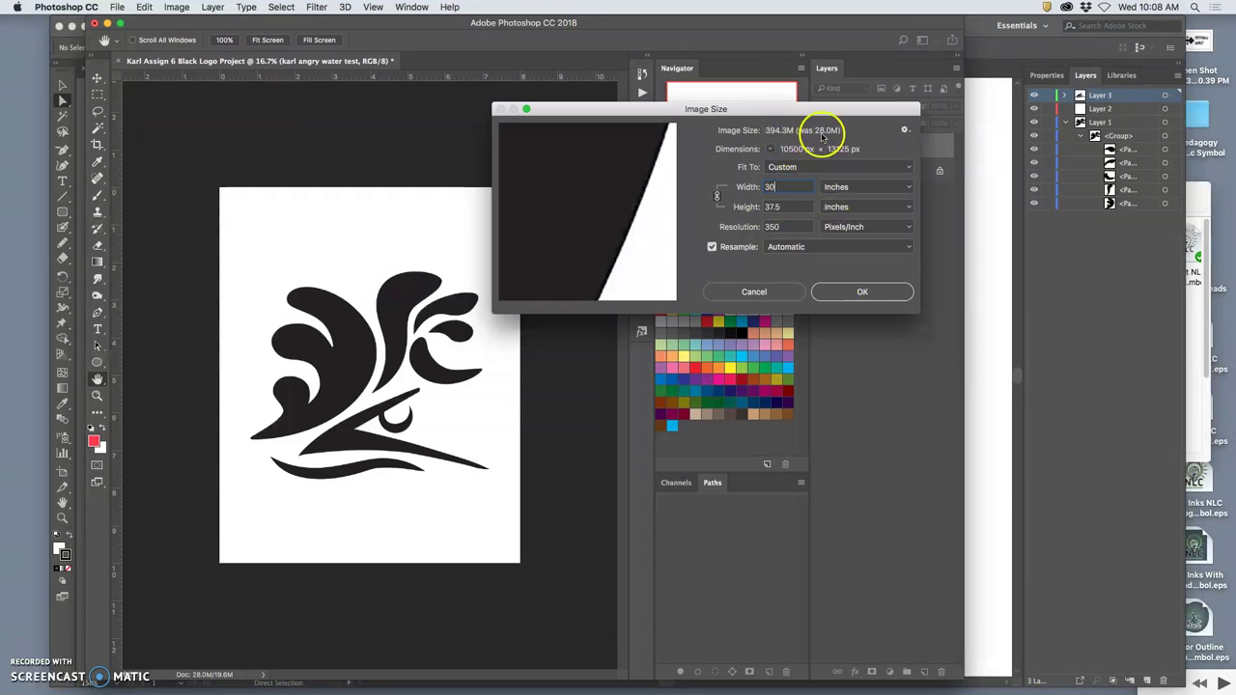
pyautogui.click(862, 291)
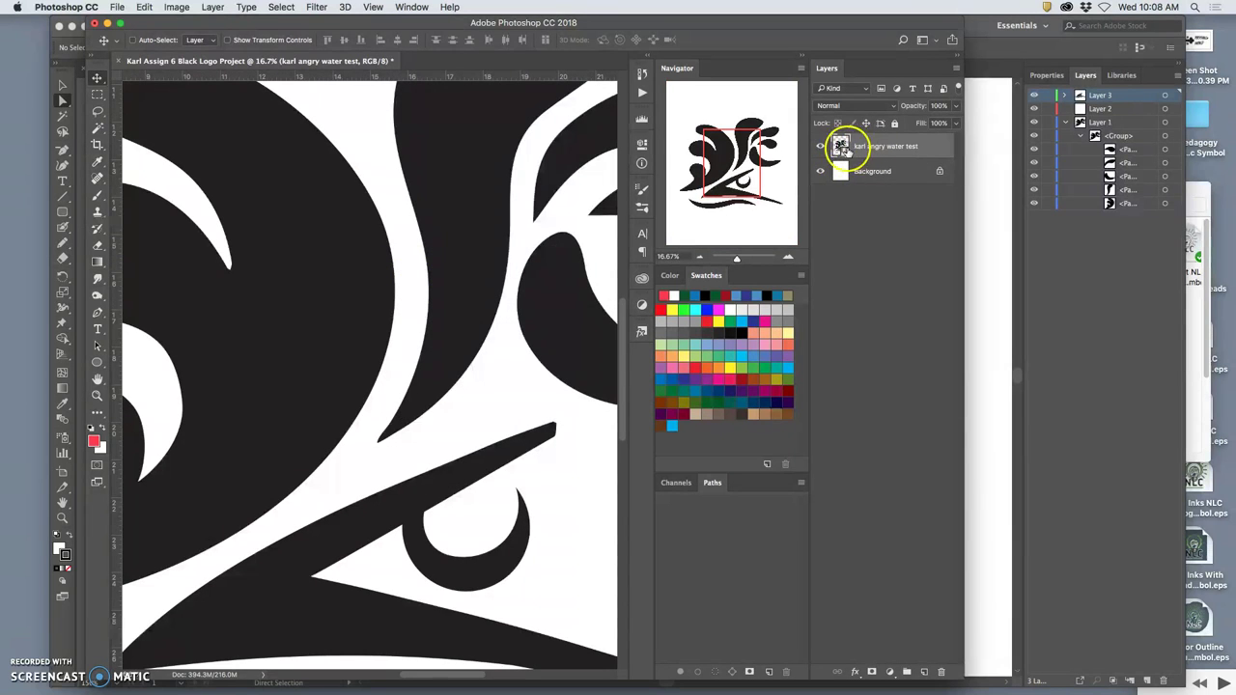
# Step: Zoom in closely on the enlarged logo's curved edge
pyautogui.press('super+plus')
pyautogui.press('super+plus')
pyautogui.press('super+plus')
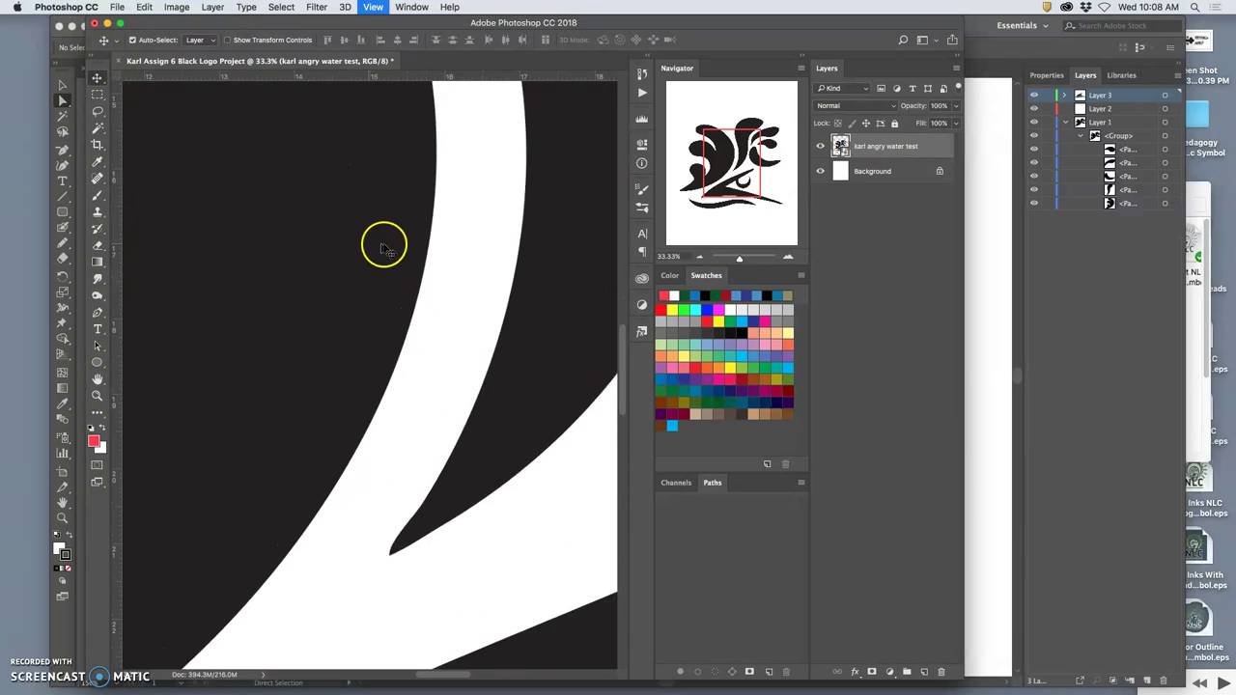
pyautogui.press('super+plus')
pyautogui.press('super+plus')
pyautogui.press('super+plus')
pyautogui.press('super+plus')
pyautogui.press('super+plus')
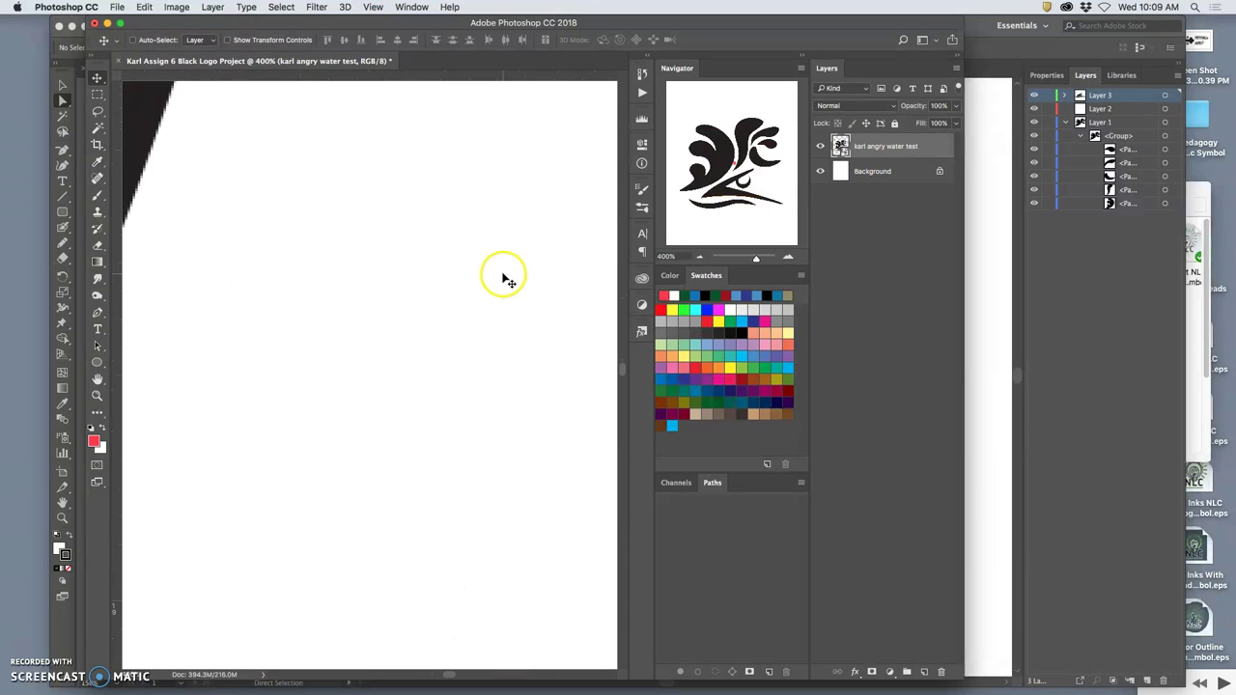
# Step: Inspect the logo edge at pixel level, then undo the Image Size enlargement
pyautogui.press('super+plus')
pyautogui.press('super+plus')
pyautogui.press('super+plus')
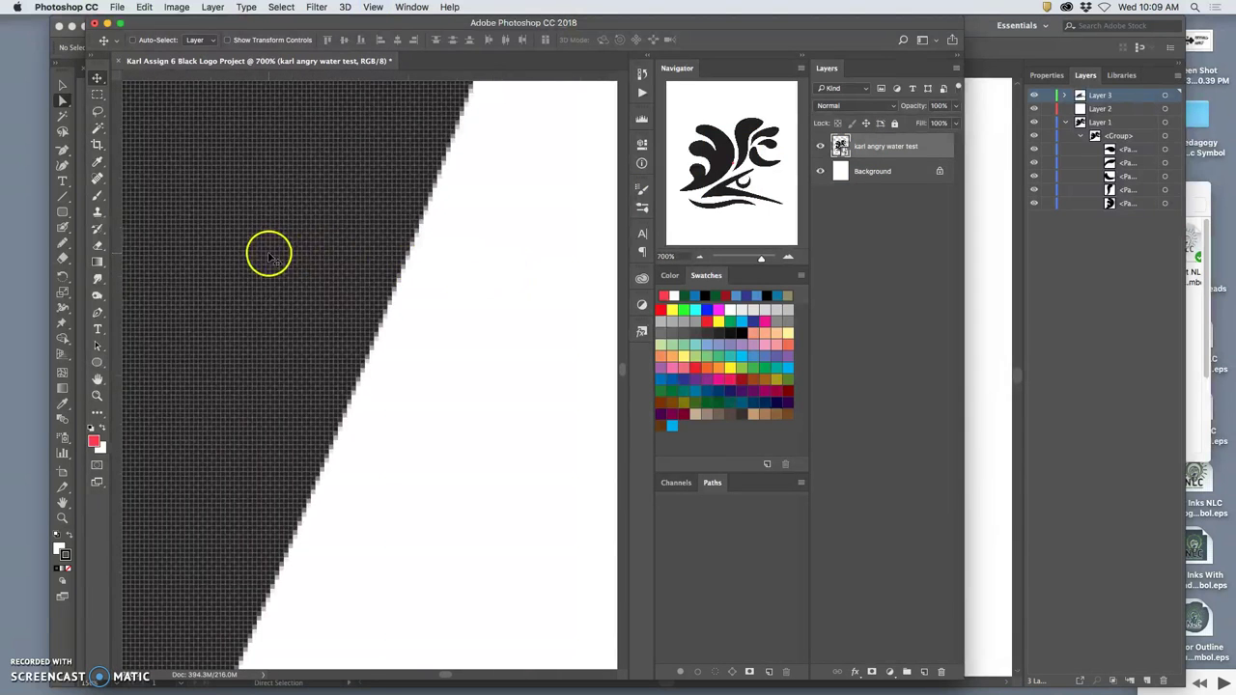
pyautogui.press('super+minus')
pyautogui.press('super+minus')
pyautogui.press('super+minus')
pyautogui.press('super+minus')
pyautogui.press('super+minus')
pyautogui.press('super+minus')
pyautogui.press('super+minus')
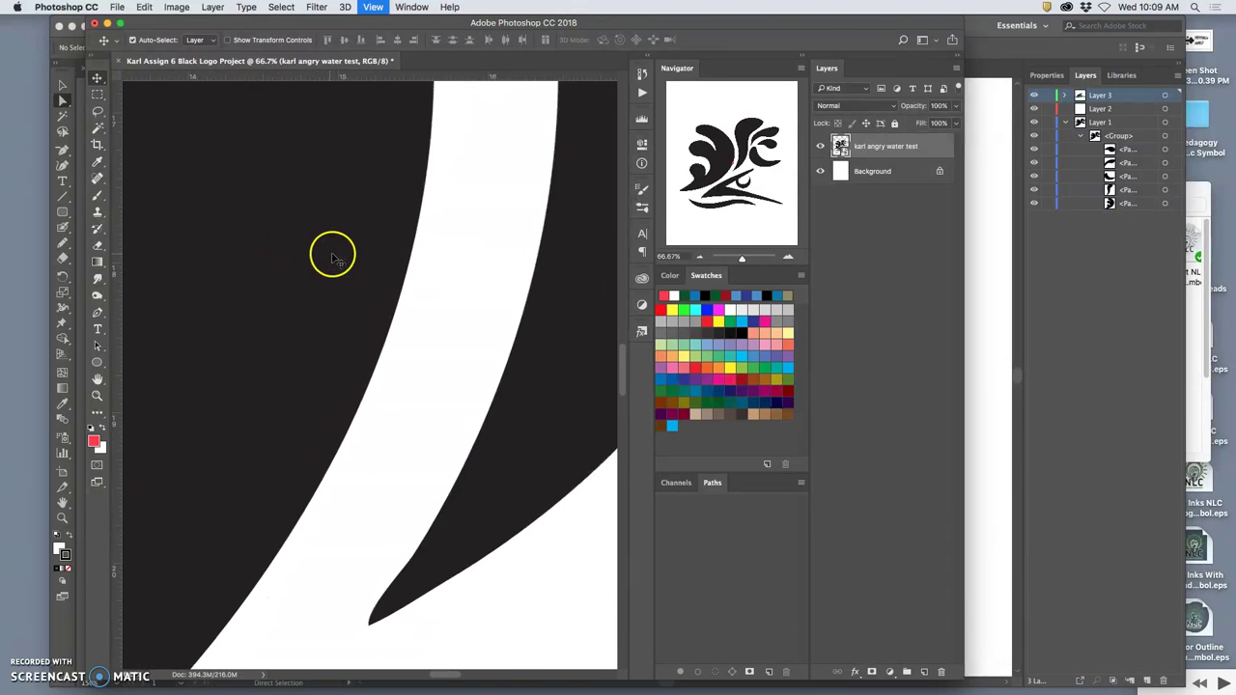
pyautogui.press('super+minus')
pyautogui.press('super+minus')
pyautogui.press('super+minus')
pyautogui.press('super+minus')
pyautogui.press('super+minus')
pyautogui.press('super+minus')
pyautogui.press('super+minus')
pyautogui.press('super+minus')
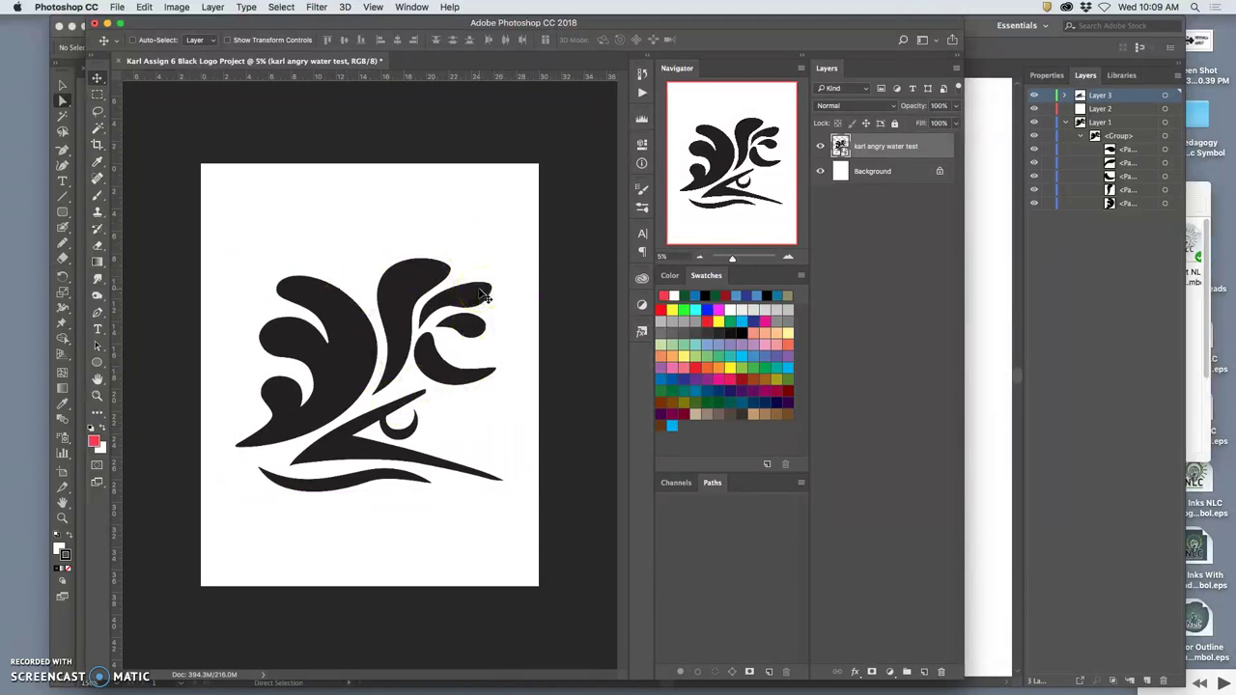
pyautogui.press('super+z')
# Step: Move the logo slightly higher on the page and zoom out to fit it
pyautogui.press('super+plus')
pyautogui.press('super+plus')
pyautogui.press('super+plus')
pyautogui.press('super+plus')
pyautogui.press('super+plus')
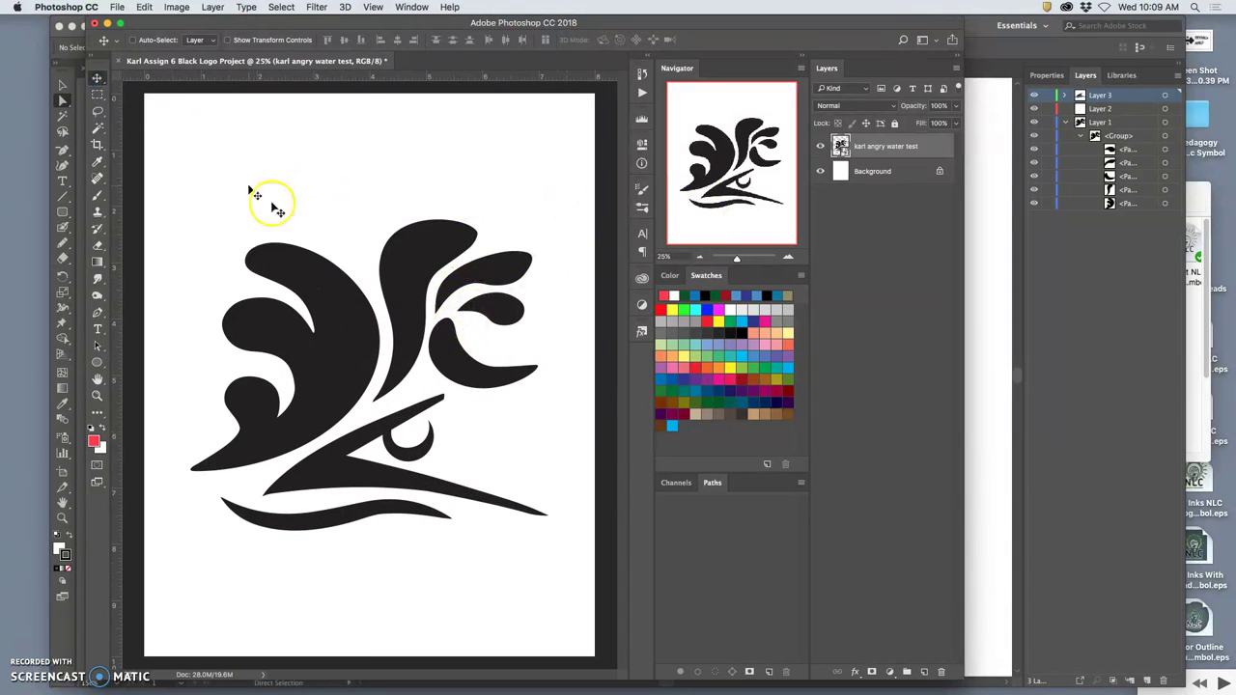
pyautogui.moveTo(308, 235); pyautogui.dragTo(329, 269)
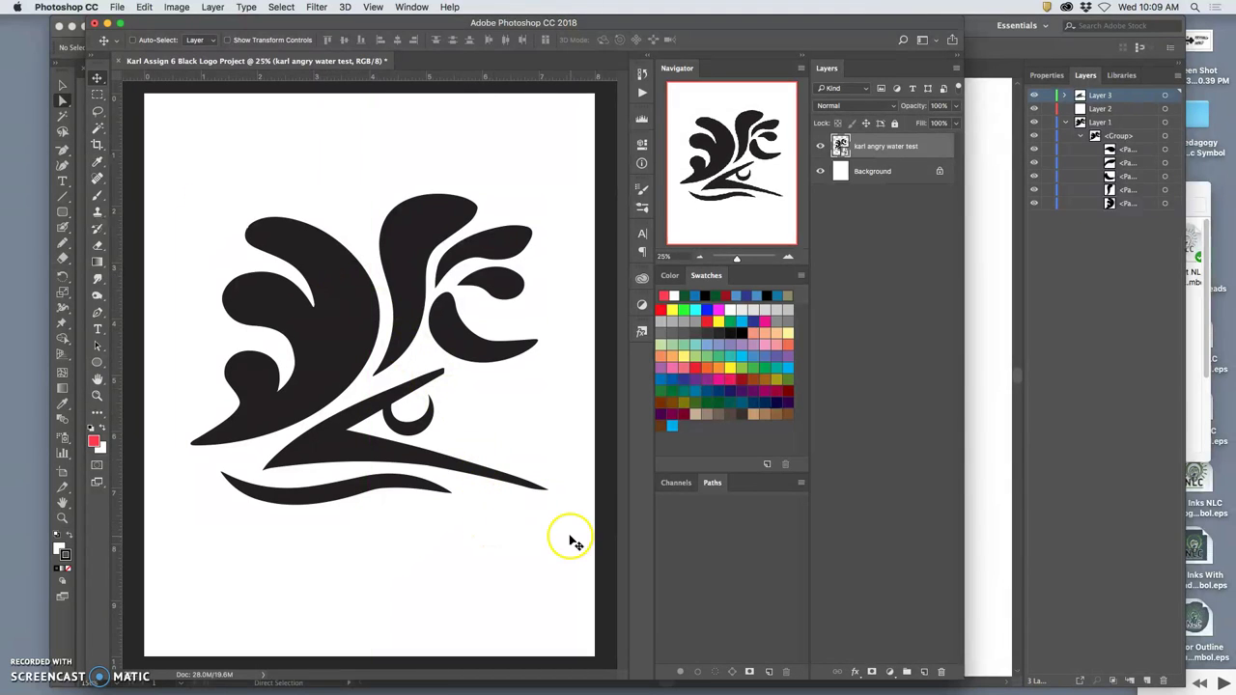
pyautogui.press('super+minus')
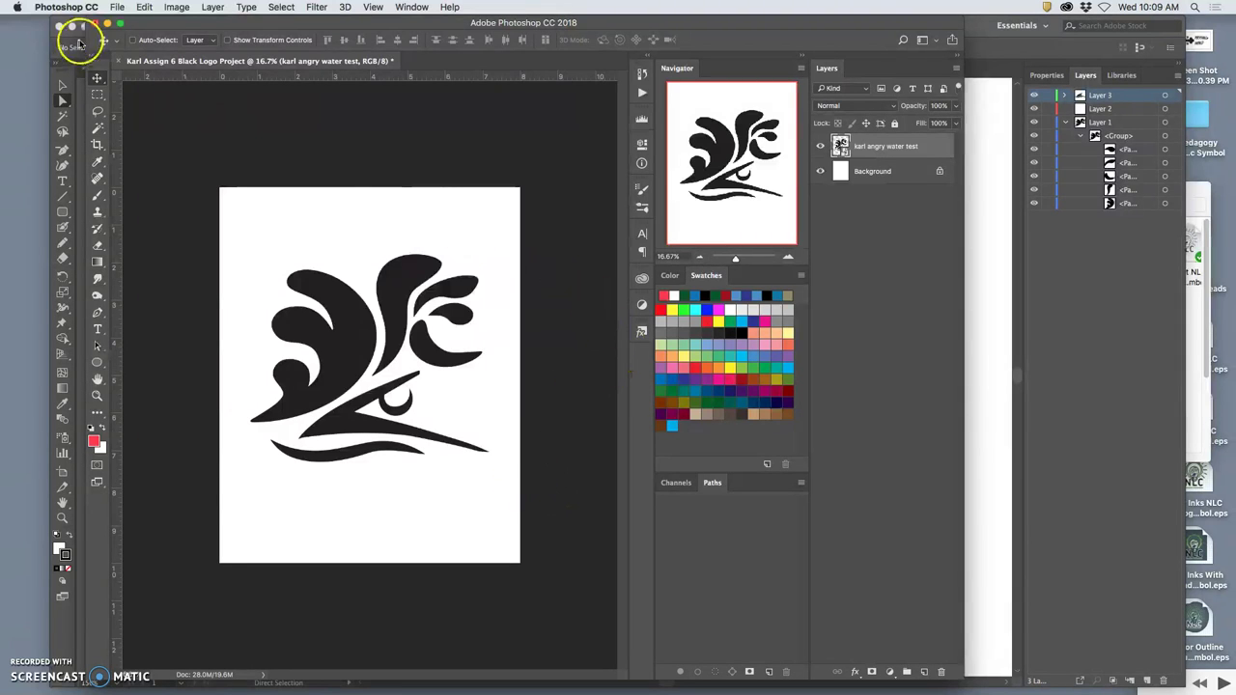
# Step: Save the project as a Photoshop .psd file in Creative Cloud Files
pyautogui.click(117, 8)
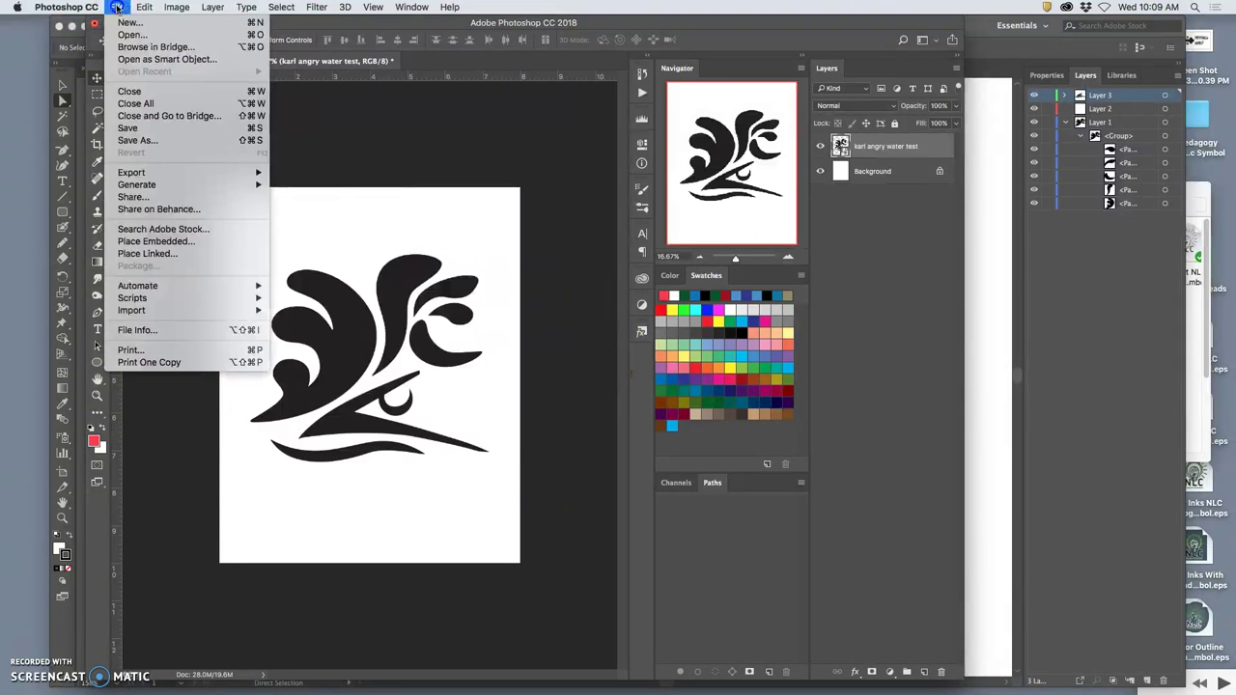
pyautogui.click(131, 127)
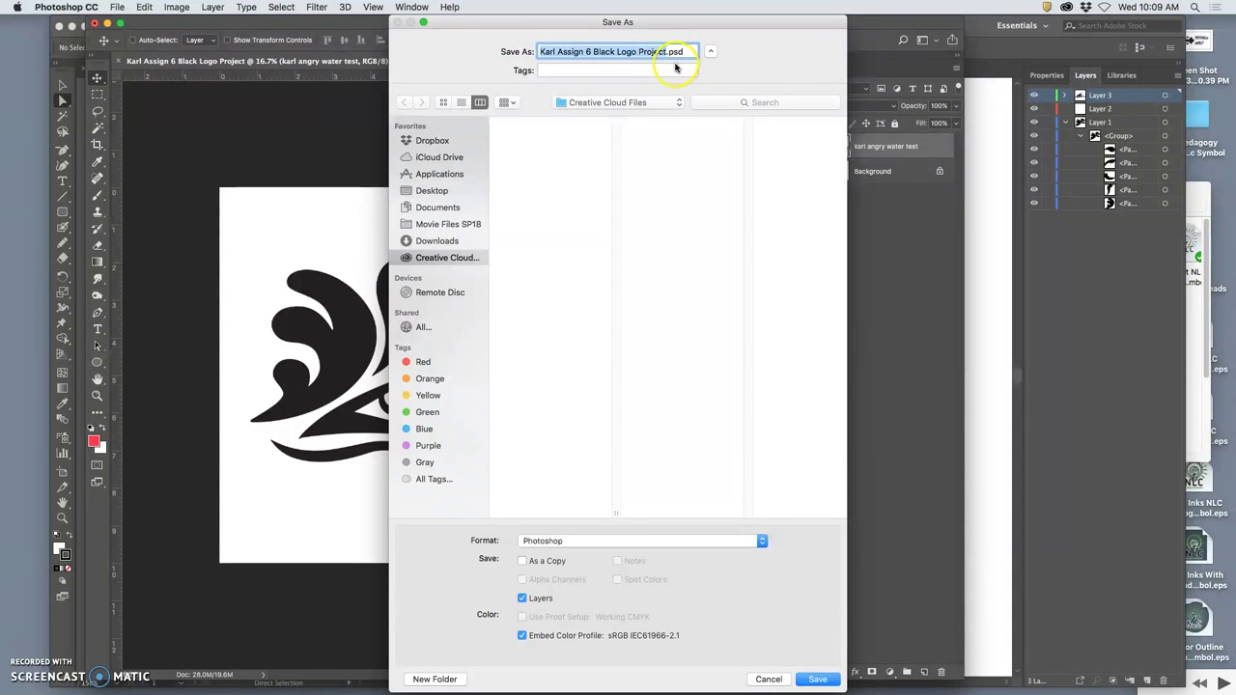
pyautogui.click(816, 680)
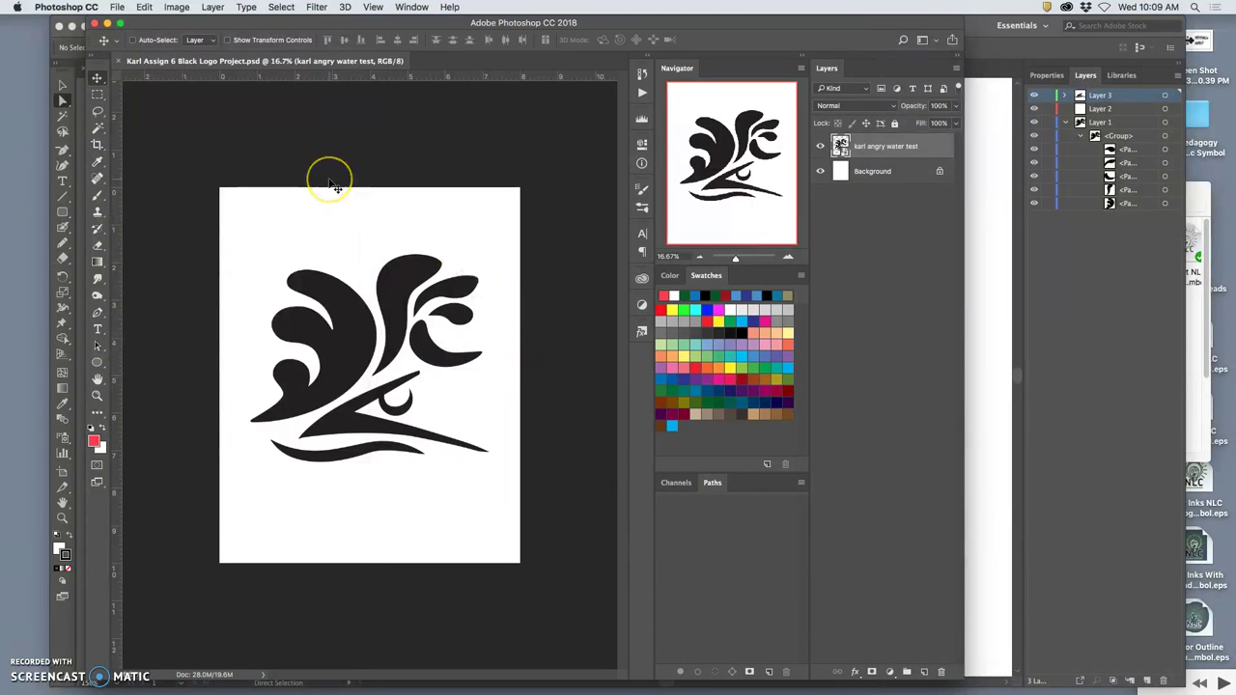
# Step: Hide the white Background layer so the logo sits on transparency
pyautogui.click(118, 6)
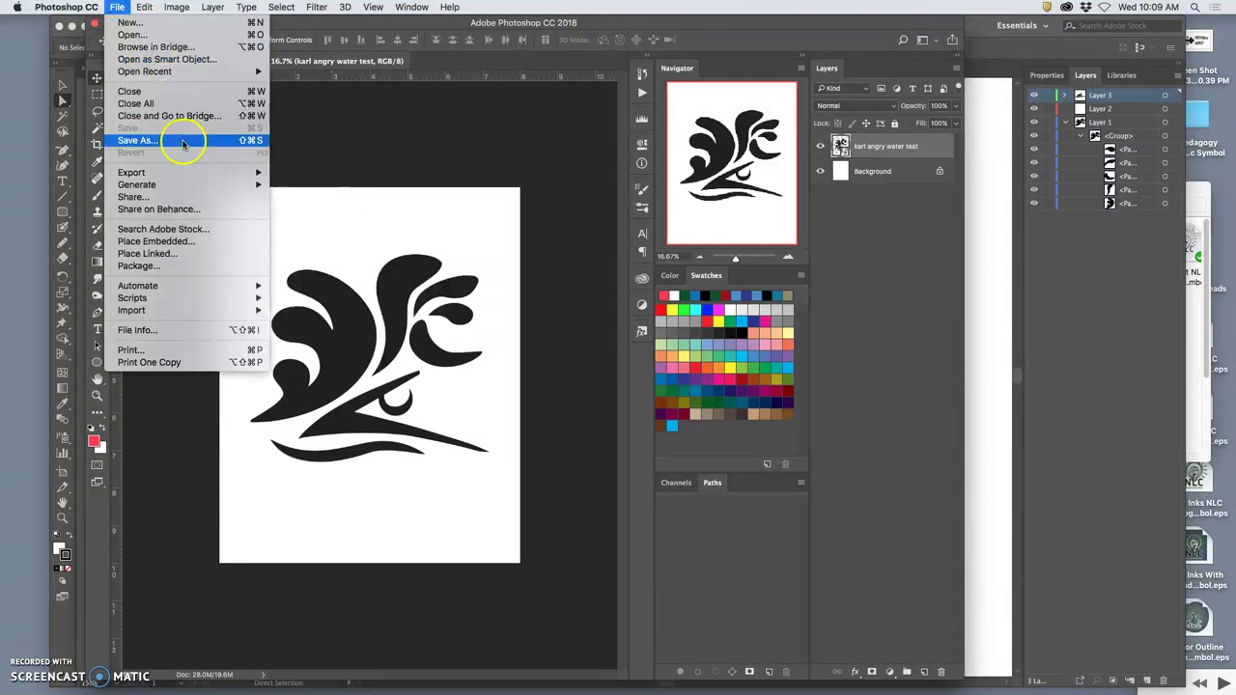
pyautogui.click(372, 147)
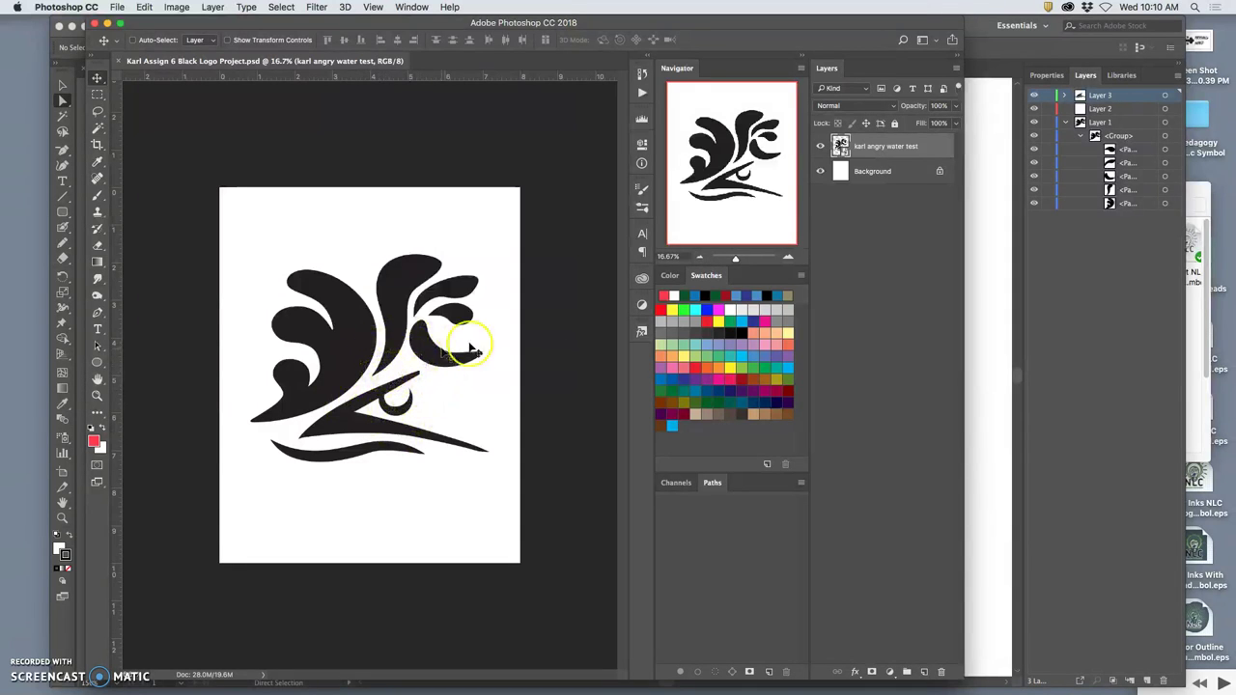
pyautogui.click(820, 171)
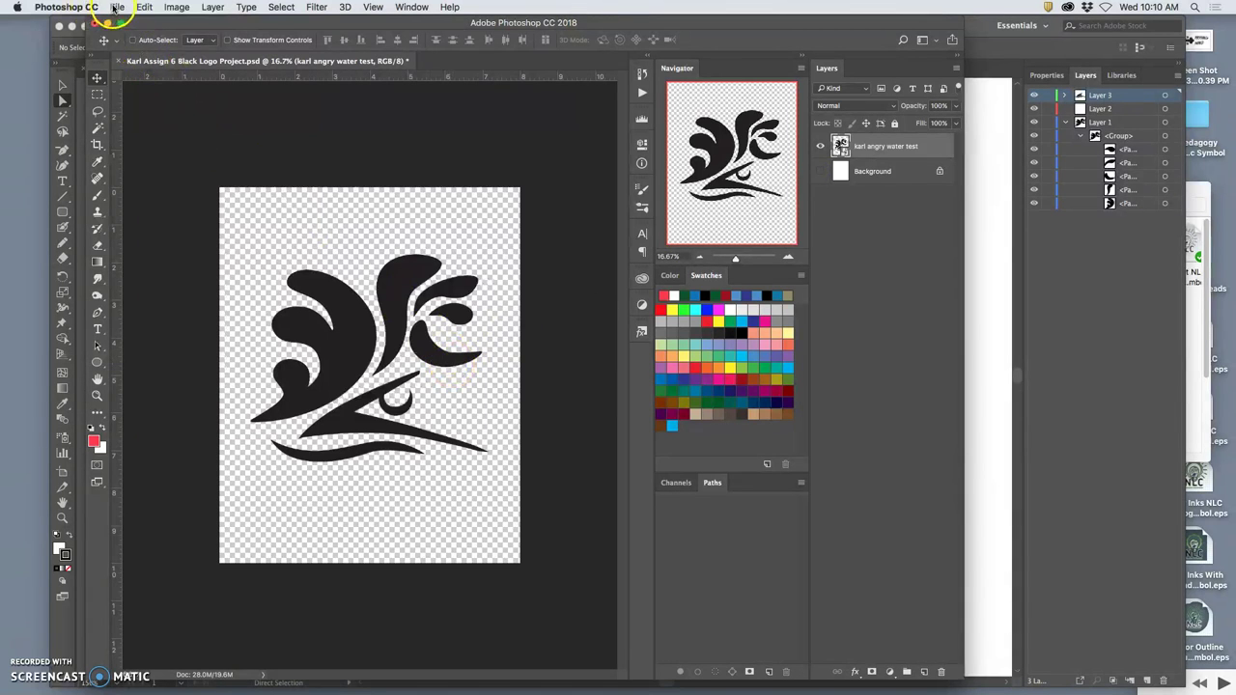
# Step: Save a PNG copy of the document to the Desktop with default PNG options
pyautogui.click(116, 8)
pyautogui.click(135, 164)
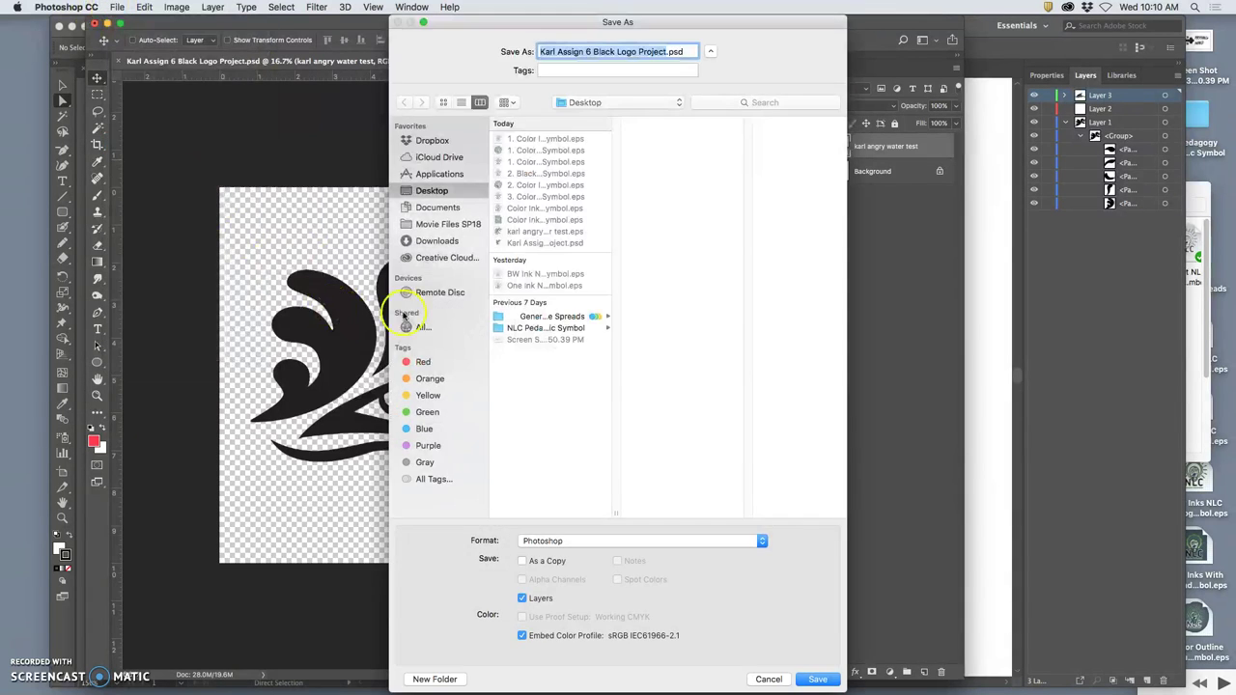
pyautogui.click(599, 541)
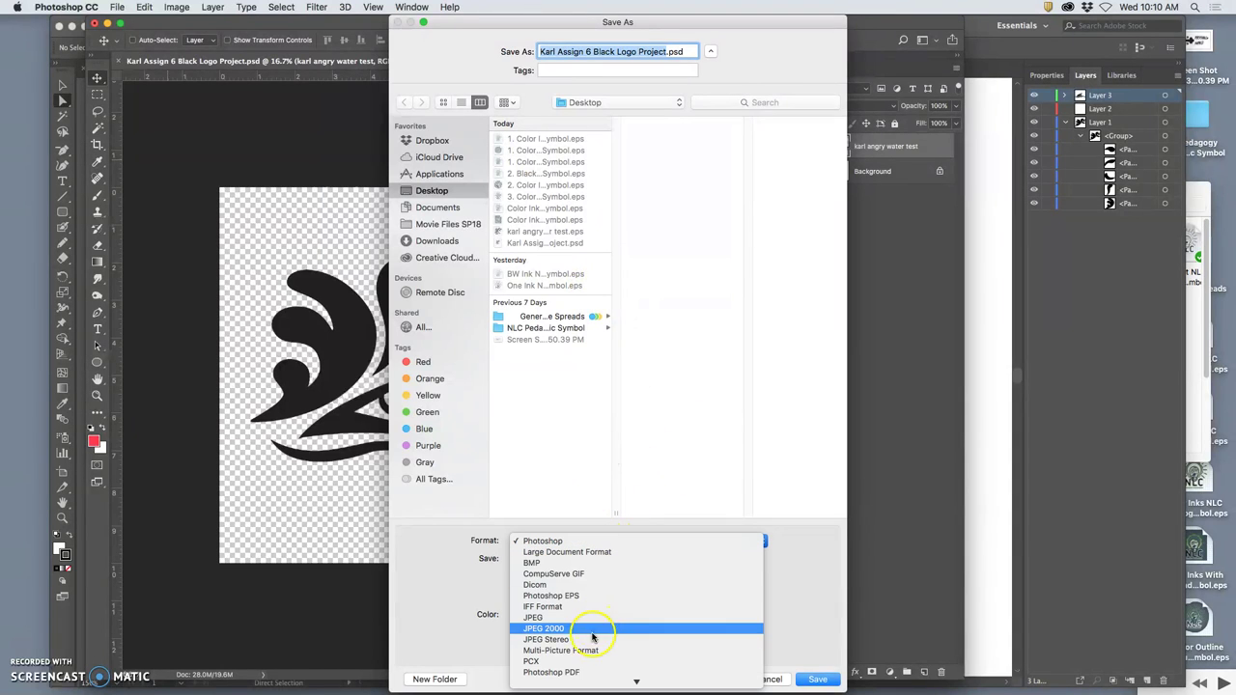
pyautogui.moveTo(580, 679)
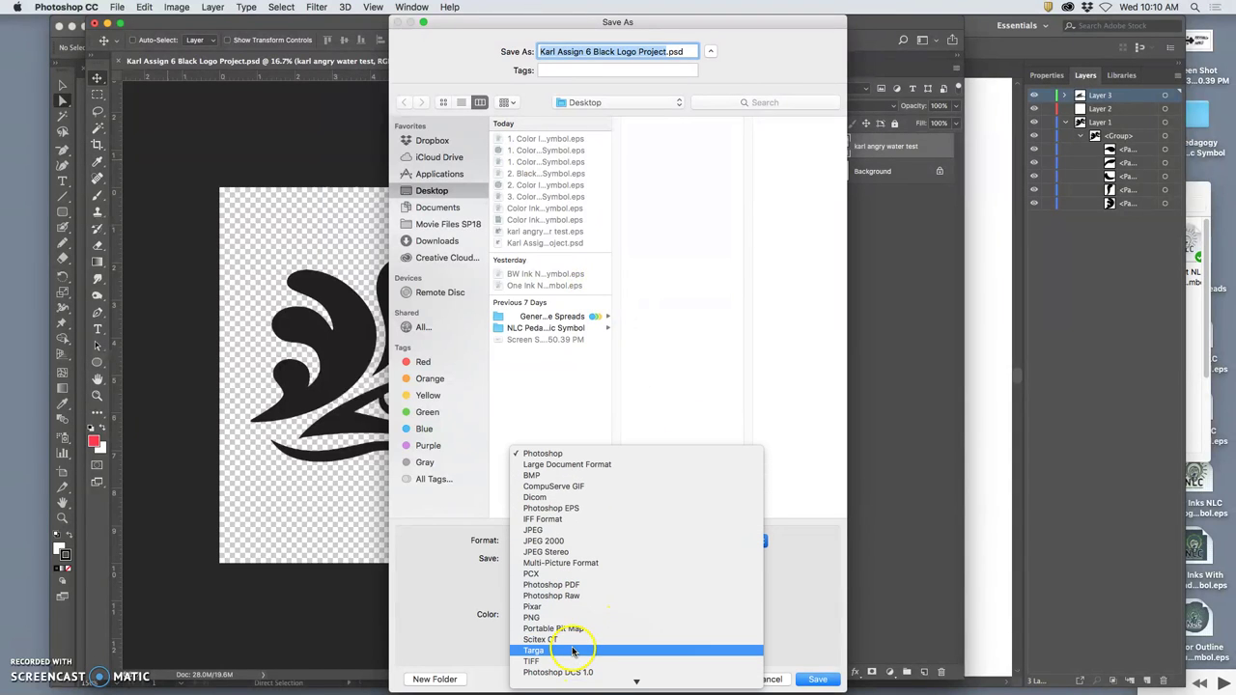
pyautogui.click(565, 618)
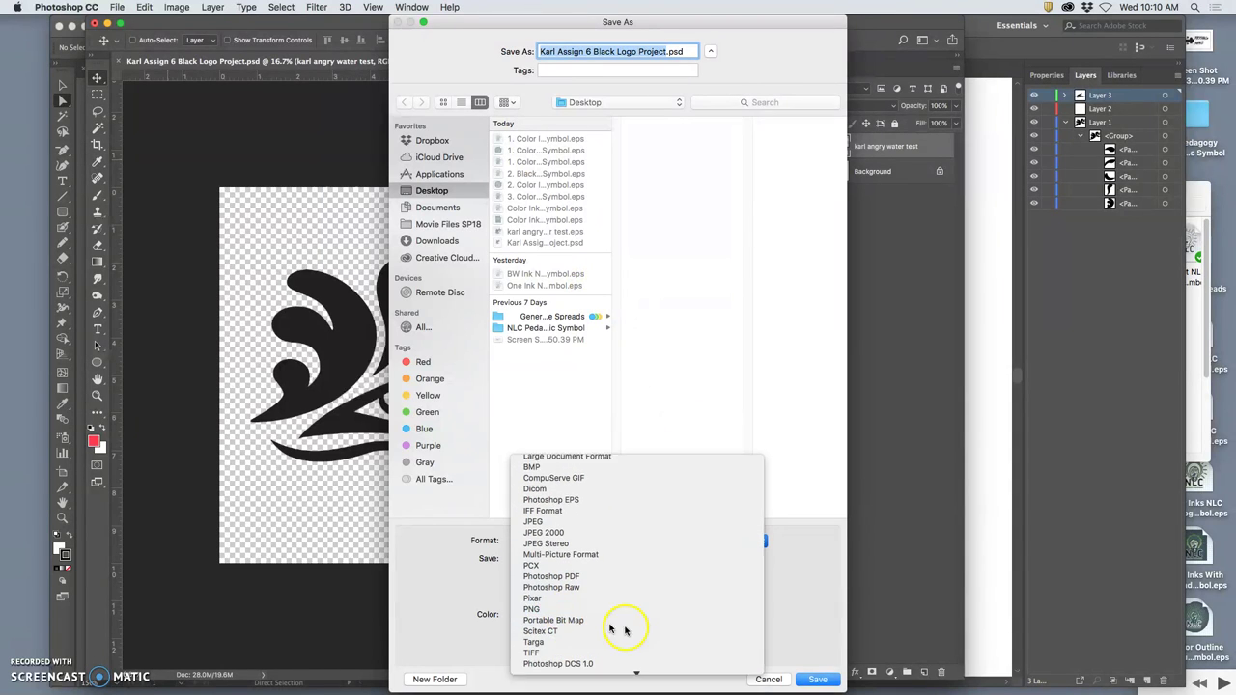
pyautogui.click(818, 679)
pyautogui.click(696, 309)
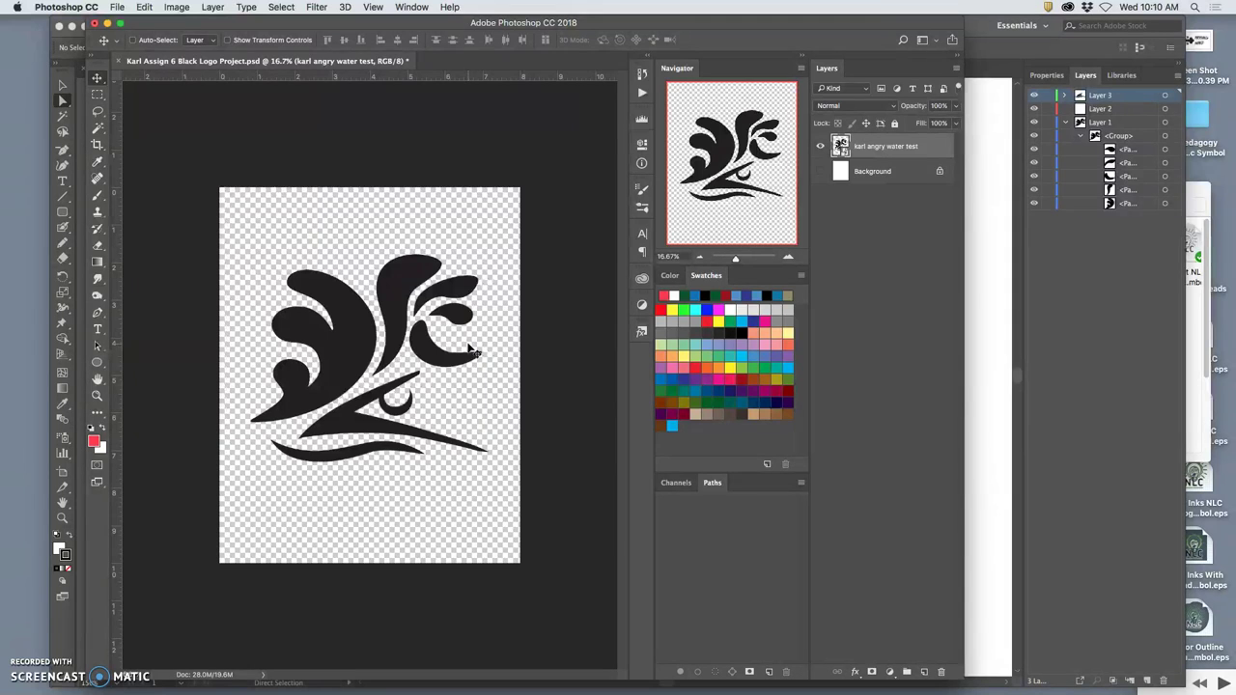
pyautogui.press('F11')
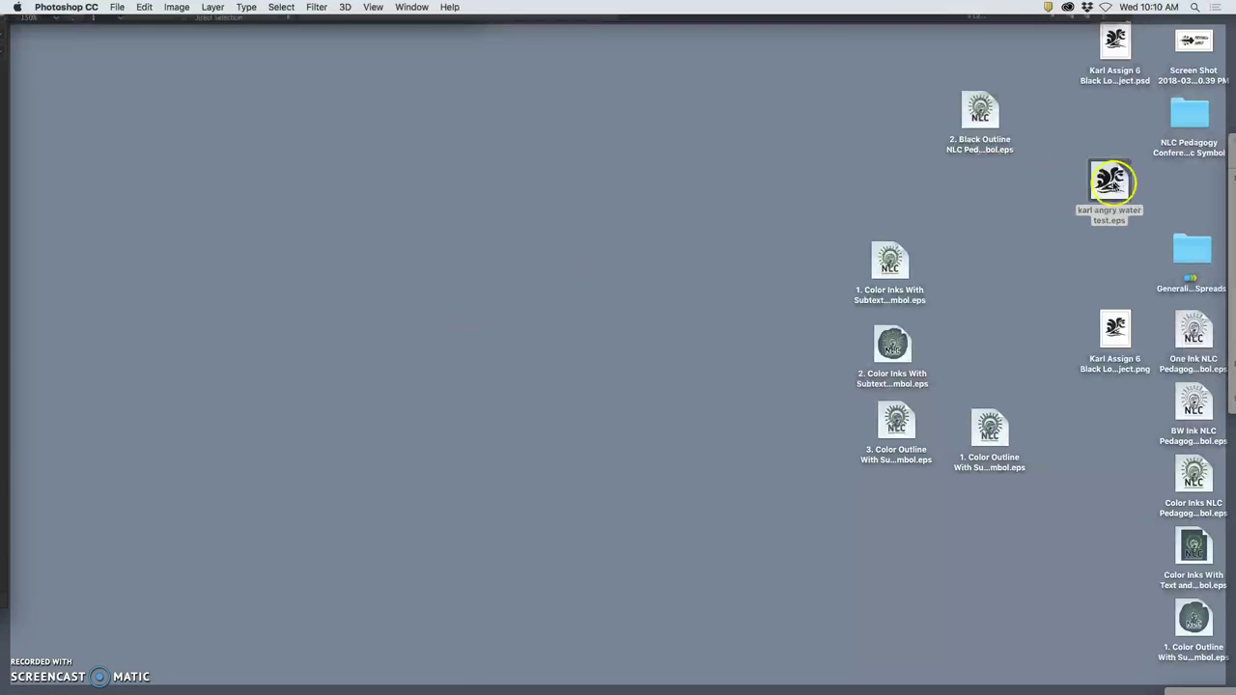
pyautogui.click(1101, 222)
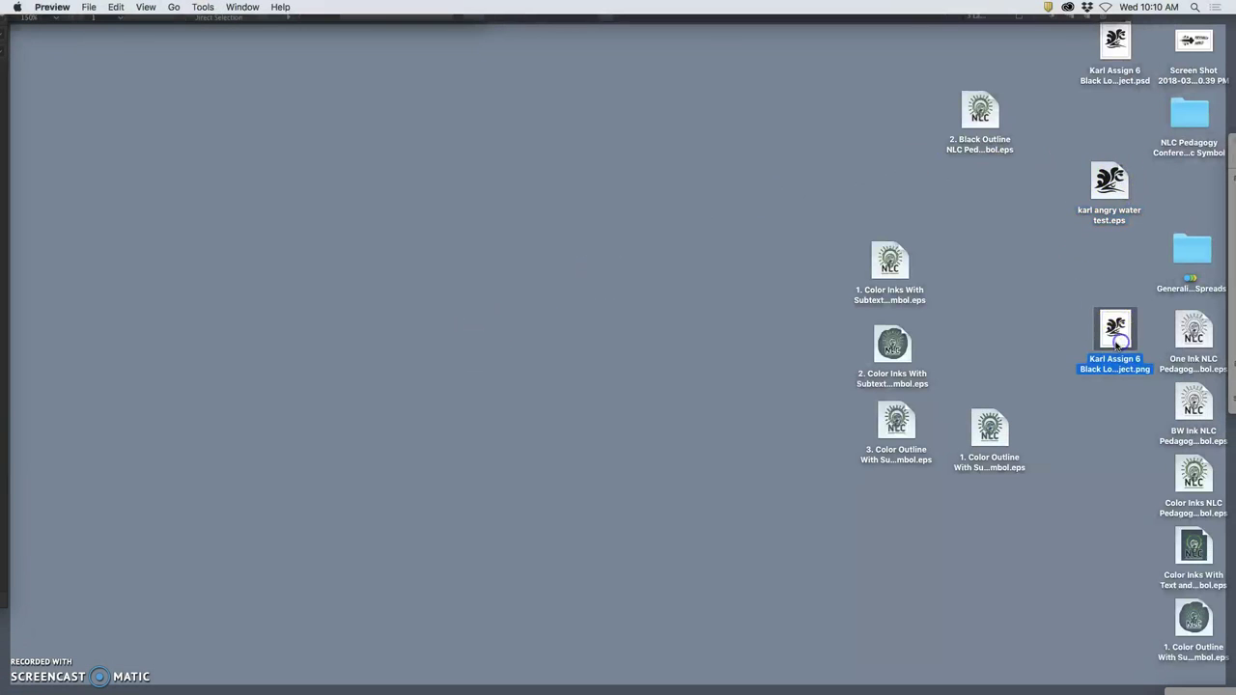
pyautogui.doubleClick(1115, 333)
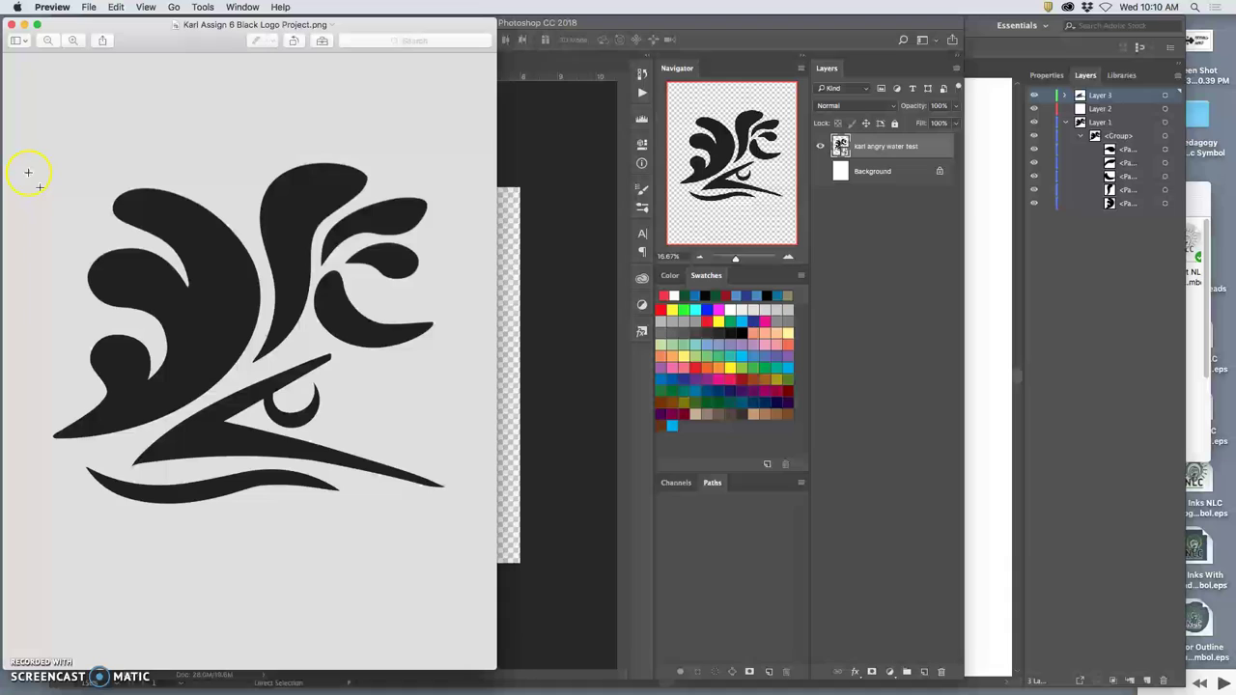
pyautogui.click(11, 25)
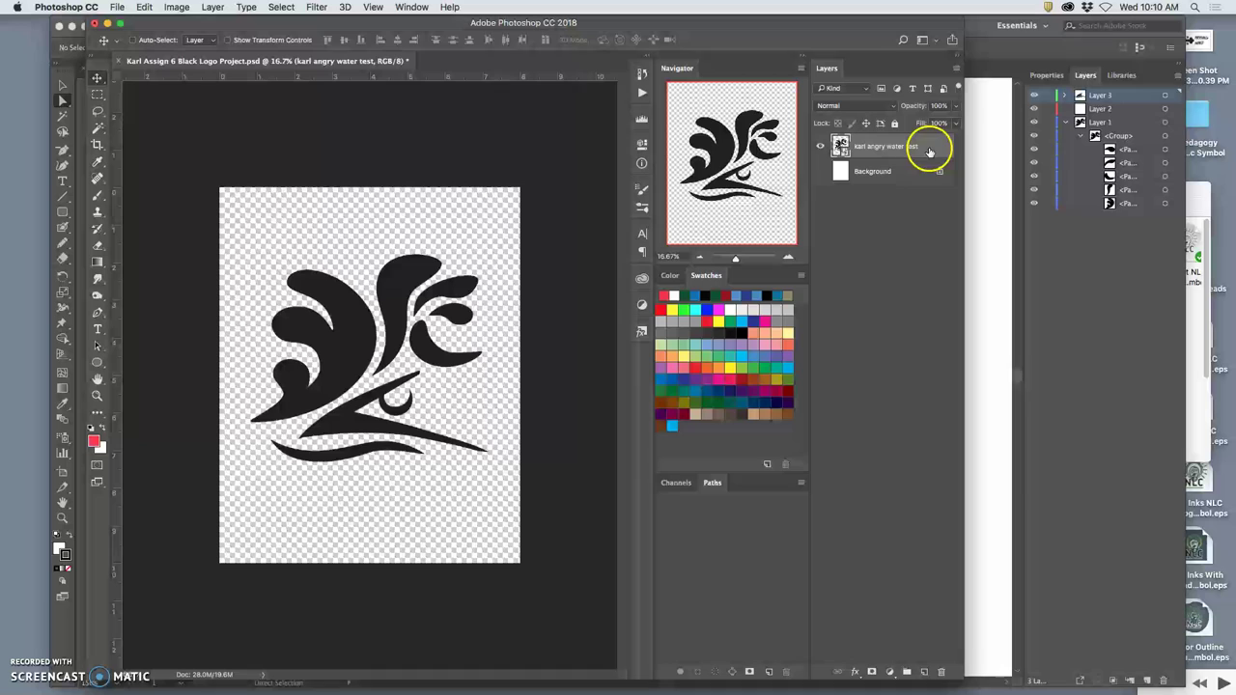
# Step: Give the logo layer a thick white (ffffff) Stroke effect positioned Outside
pyautogui.doubleClick(931, 148)
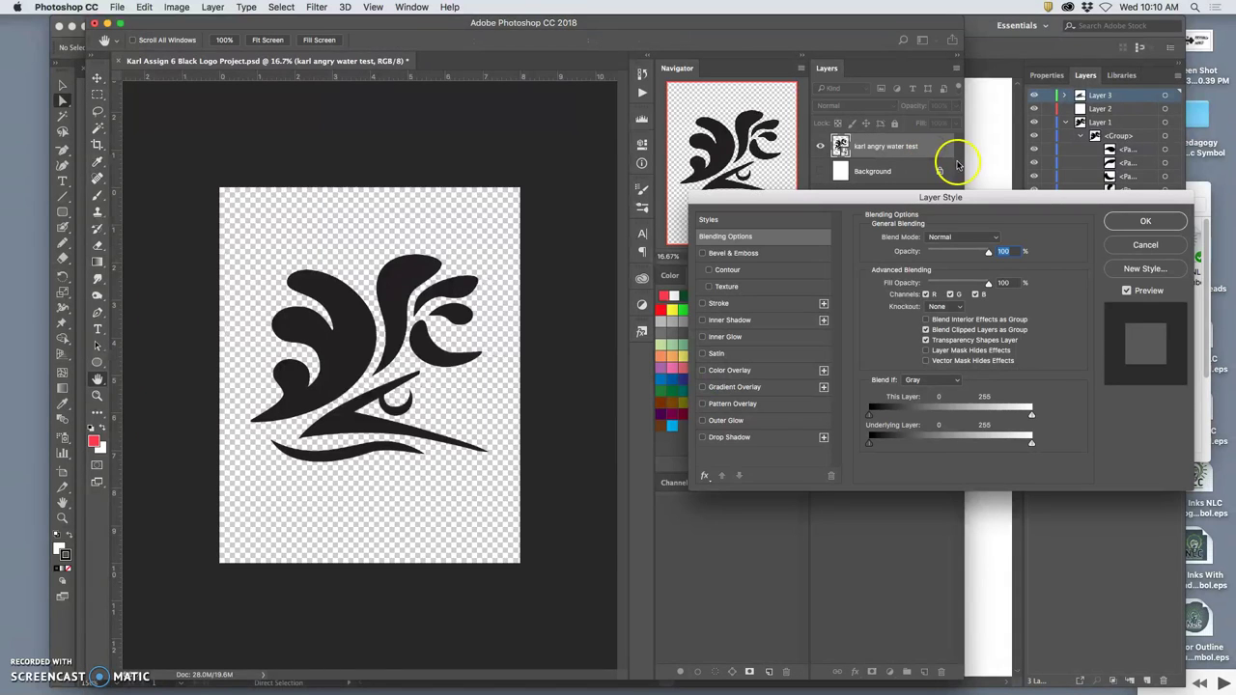
pyautogui.click(704, 306)
pyautogui.click(745, 303)
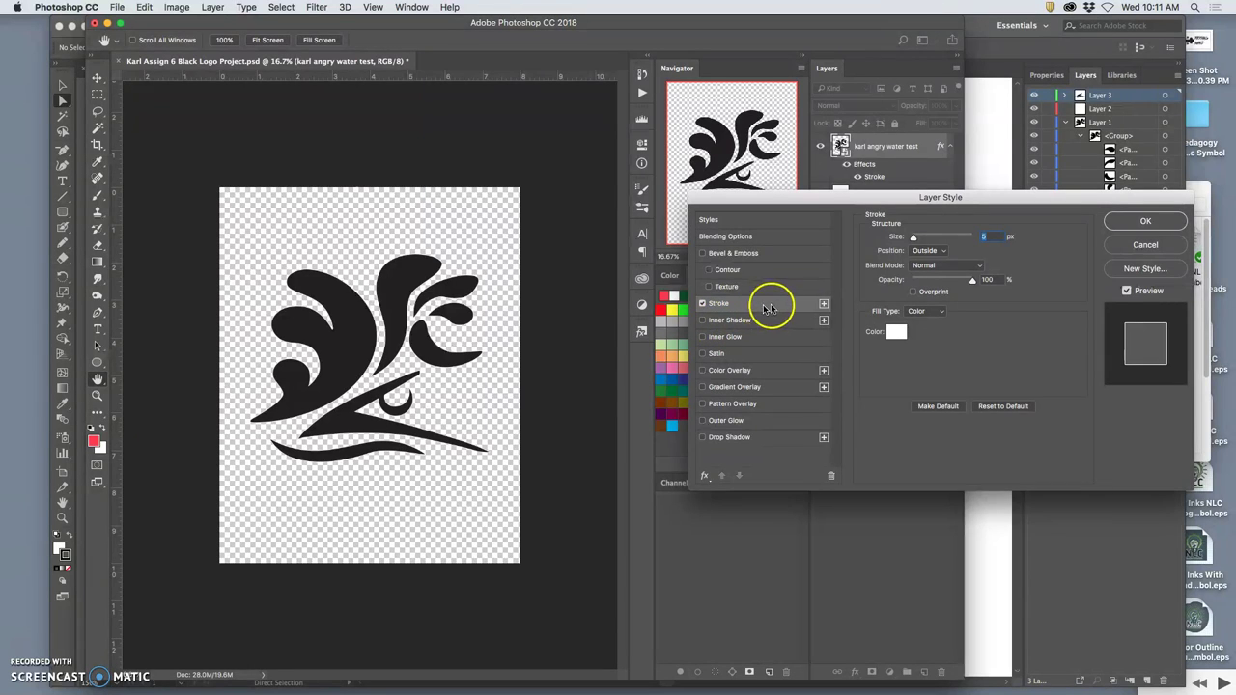
pyautogui.click(897, 333)
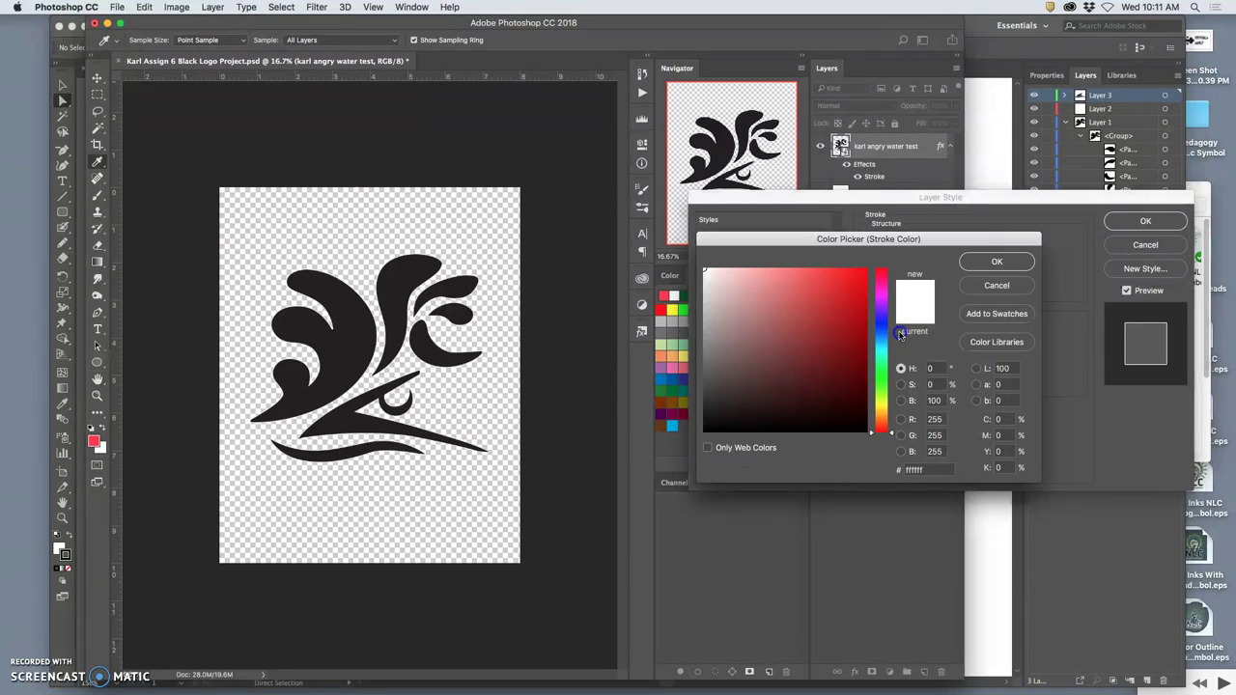
pyautogui.click(708, 447)
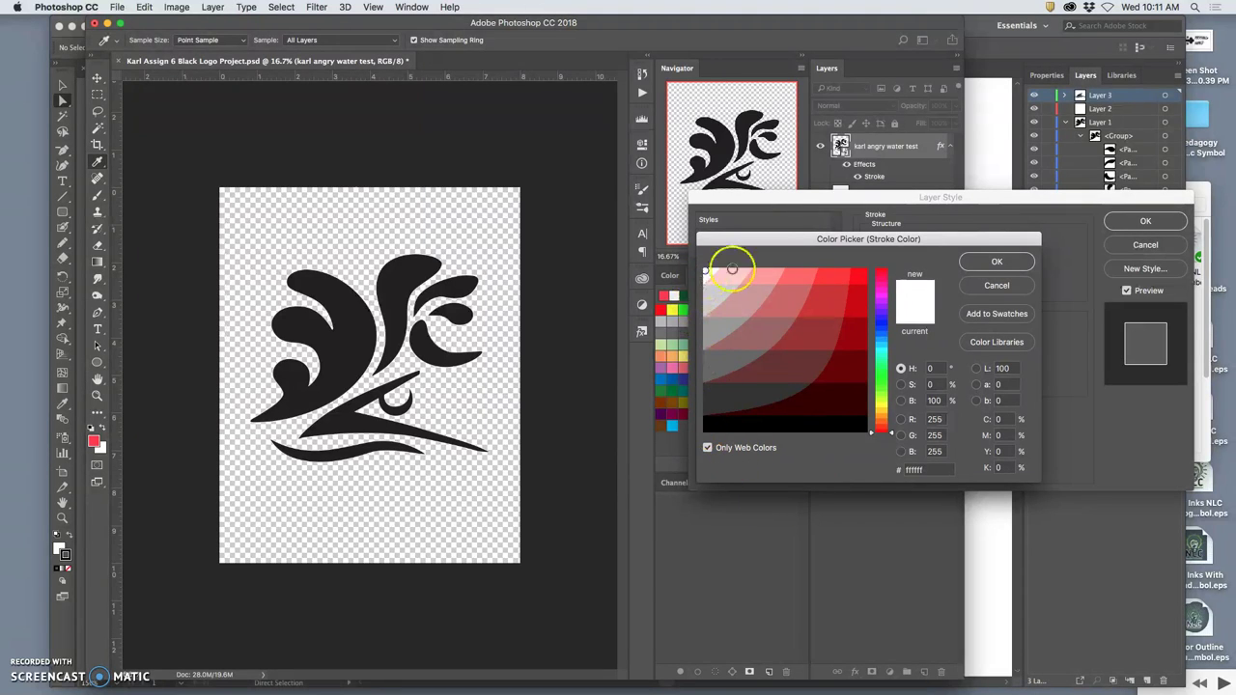
pyautogui.click(996, 262)
pyautogui.click(924, 251)
pyautogui.click(926, 251)
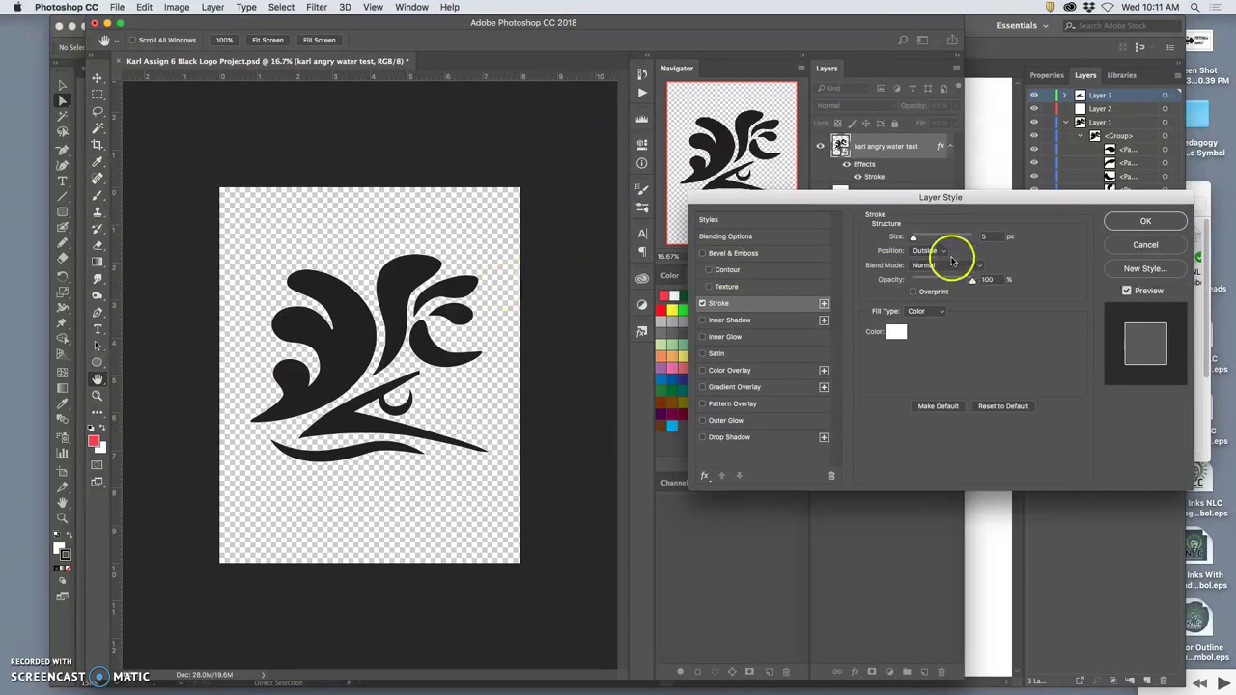
pyautogui.moveTo(917, 238); pyautogui.dragTo(920, 239)
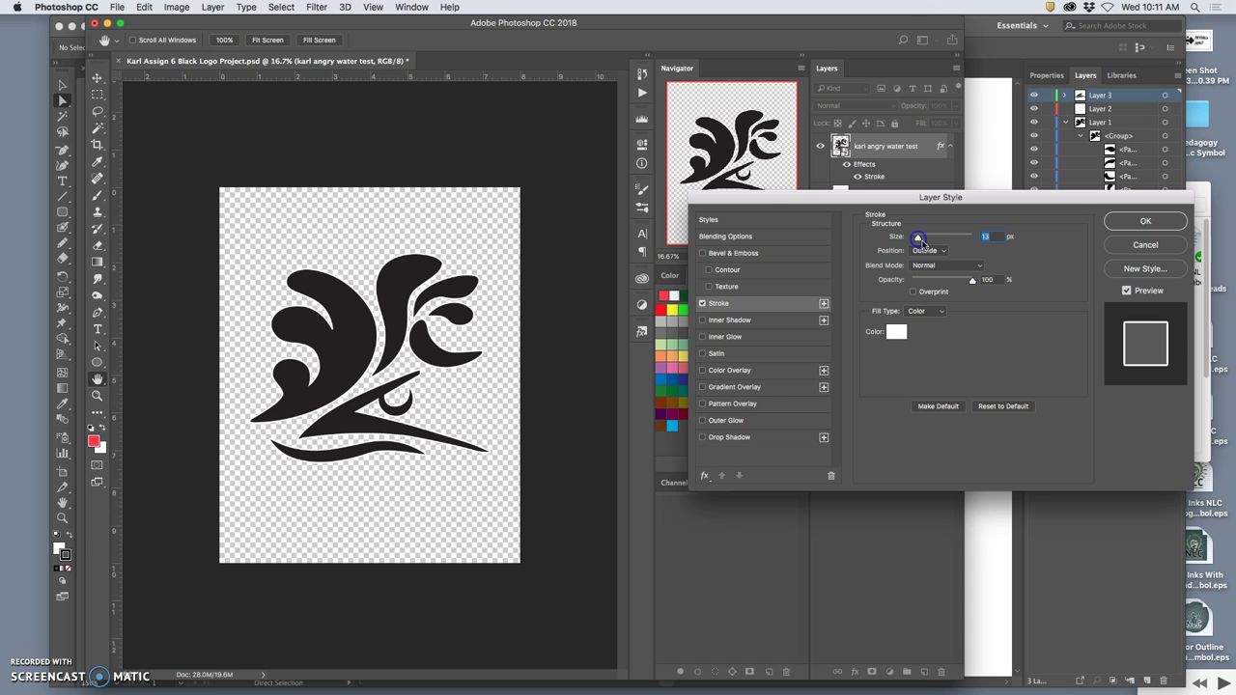
pyautogui.click(1142, 222)
# Step: Select the Background layer and toggle its visibility, leaving the white background showing
pyautogui.click(855, 199)
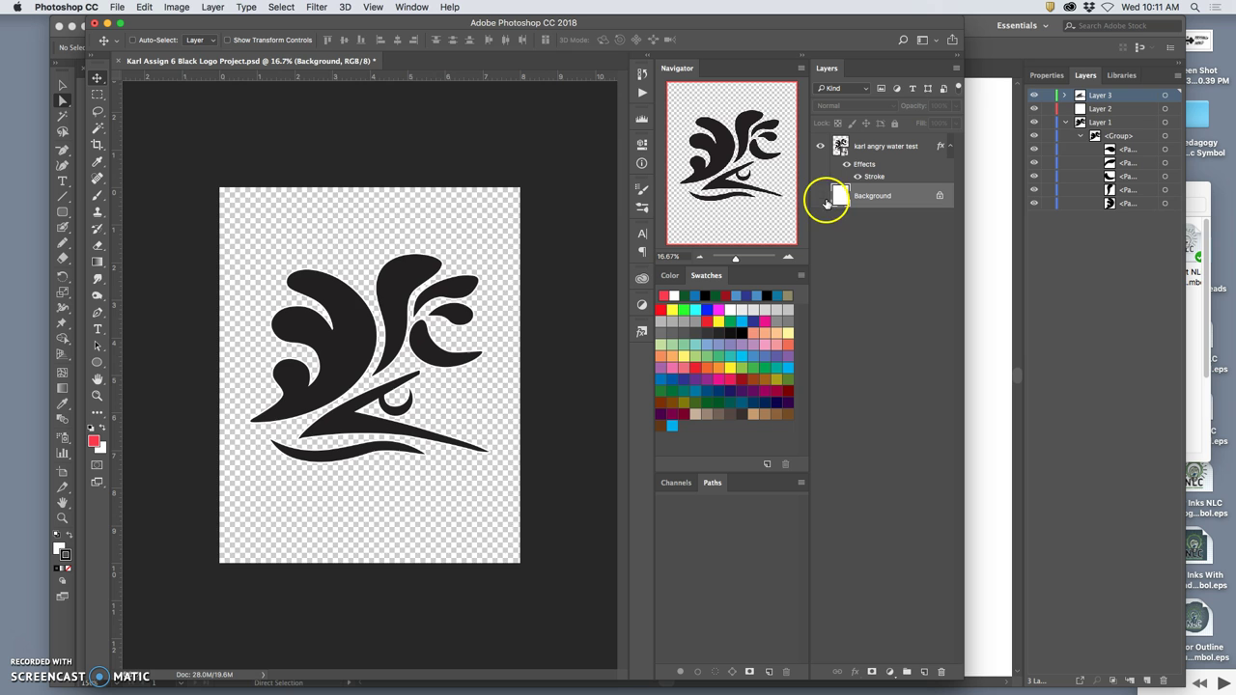
pyautogui.click(826, 200)
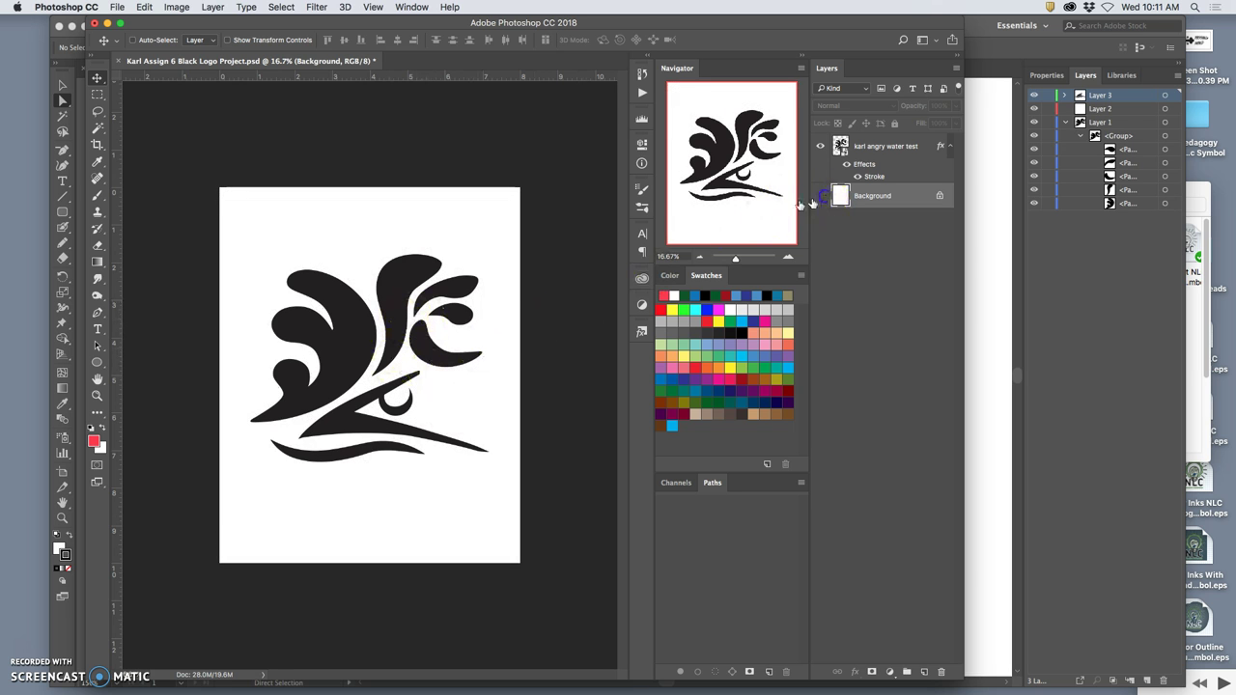
pyautogui.click(826, 199)
pyautogui.click(821, 197)
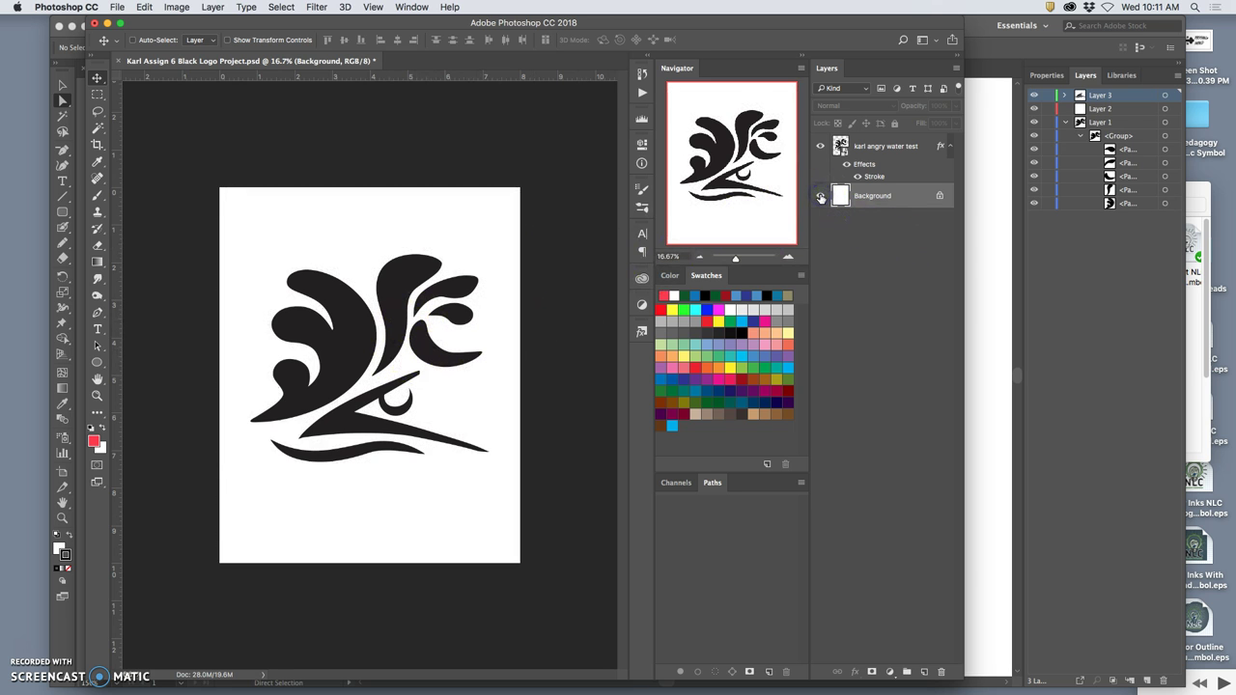
pyautogui.click(821, 197)
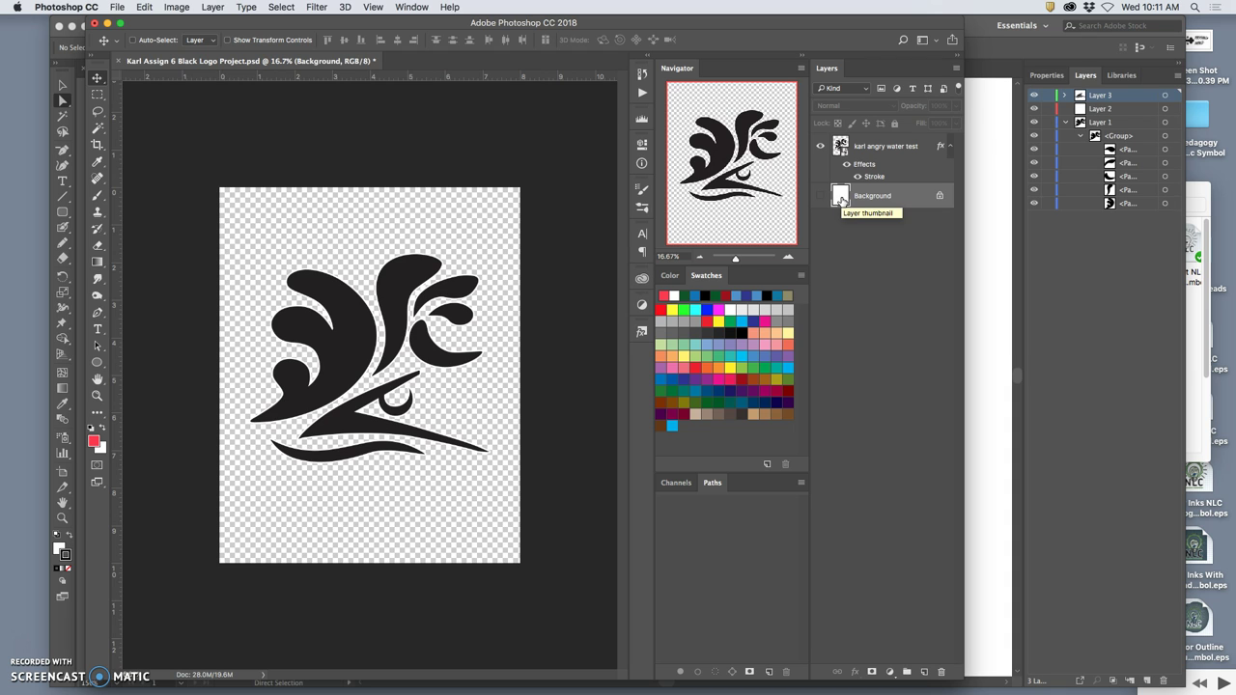
pyautogui.click(821, 197)
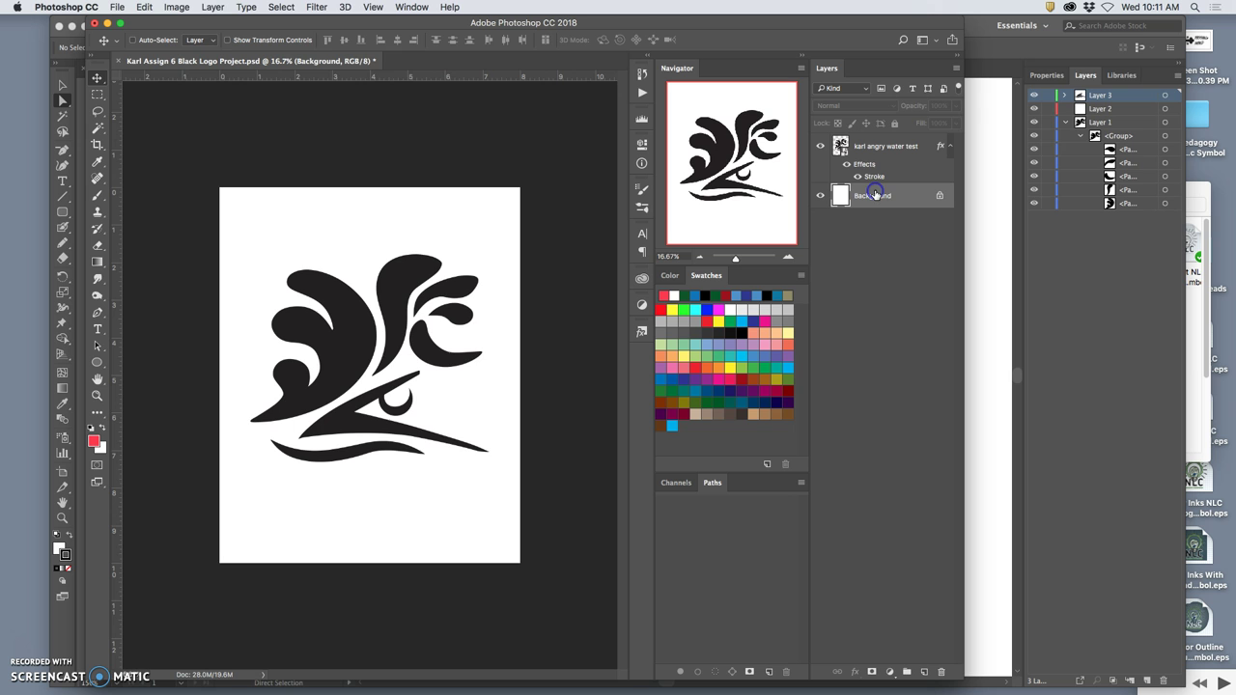
# Step: Duplicate the Background layer with Cmd+J and fill the copy with 50% Gray
pyautogui.press('super+j')
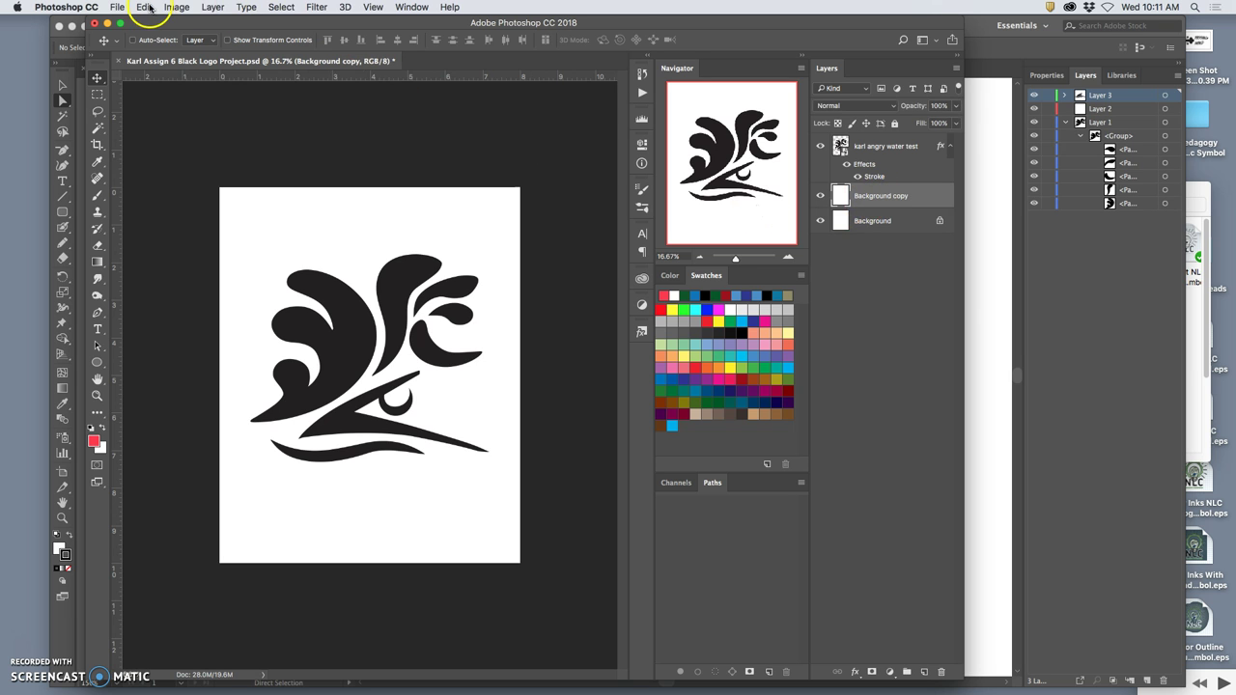
pyautogui.click(144, 8)
pyautogui.click(154, 212)
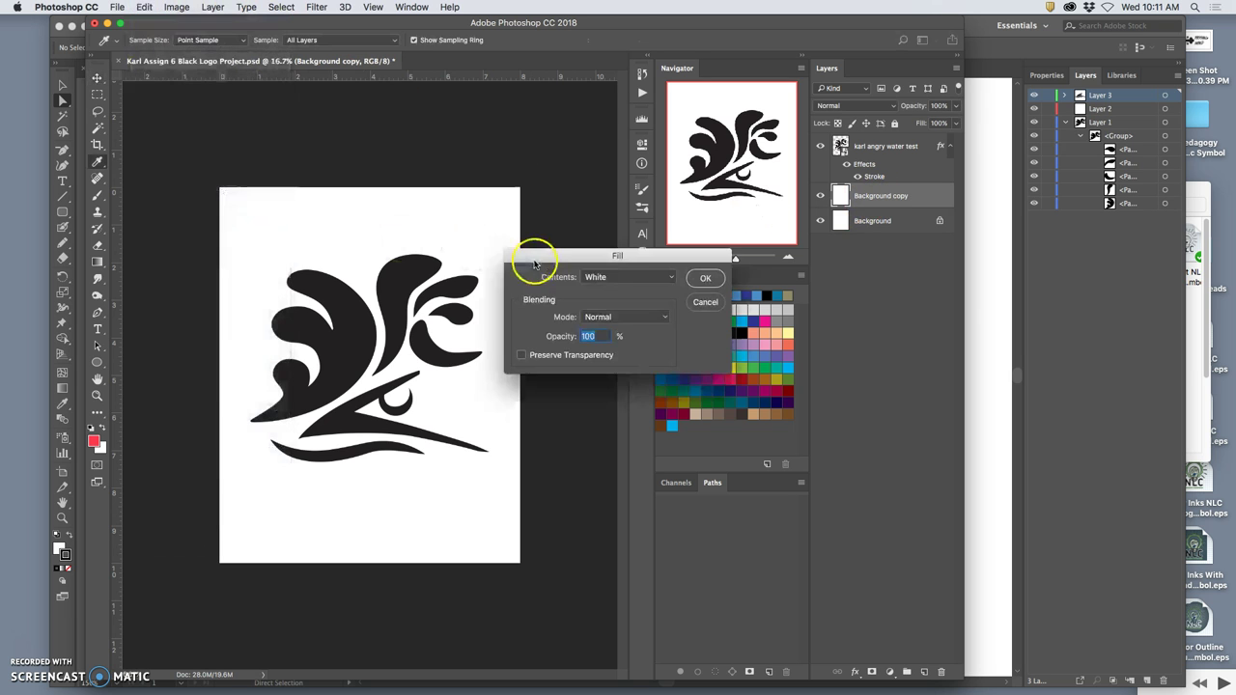
pyautogui.click(634, 276)
pyautogui.click(608, 264)
pyautogui.click(705, 278)
# Step: Duplicate again, fill Background copy 2 with Black, then hide both copies
pyautogui.press('super+j')
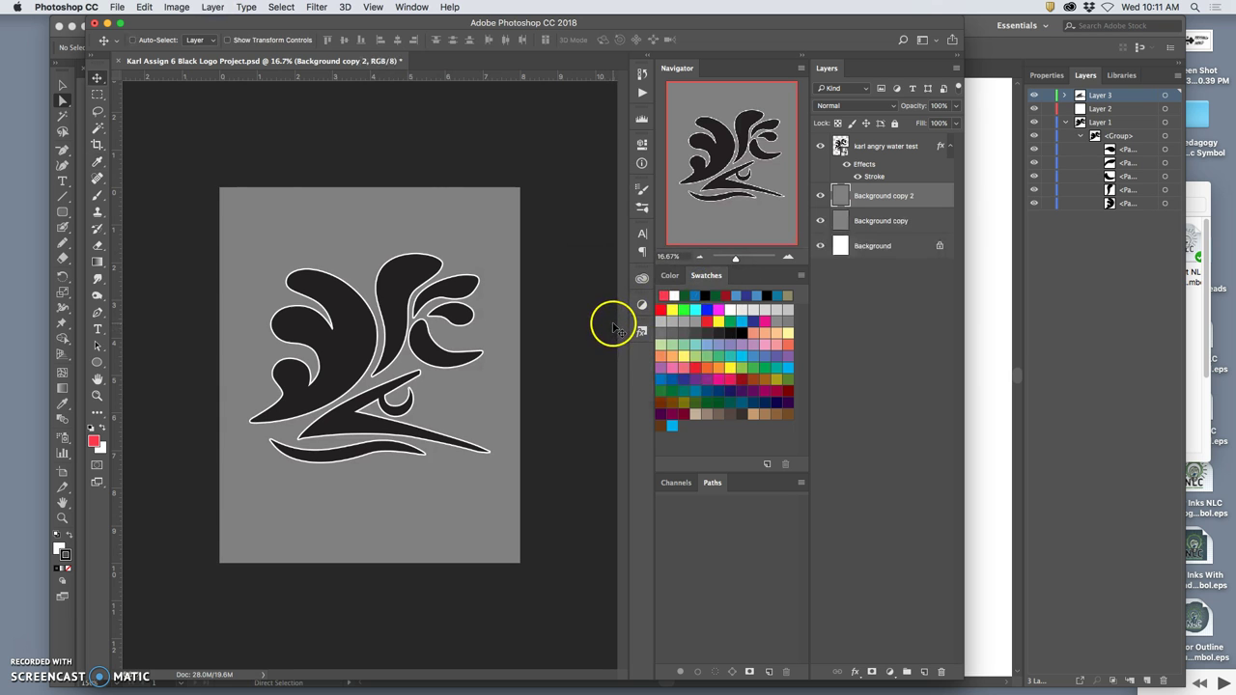
pyautogui.click(143, 7)
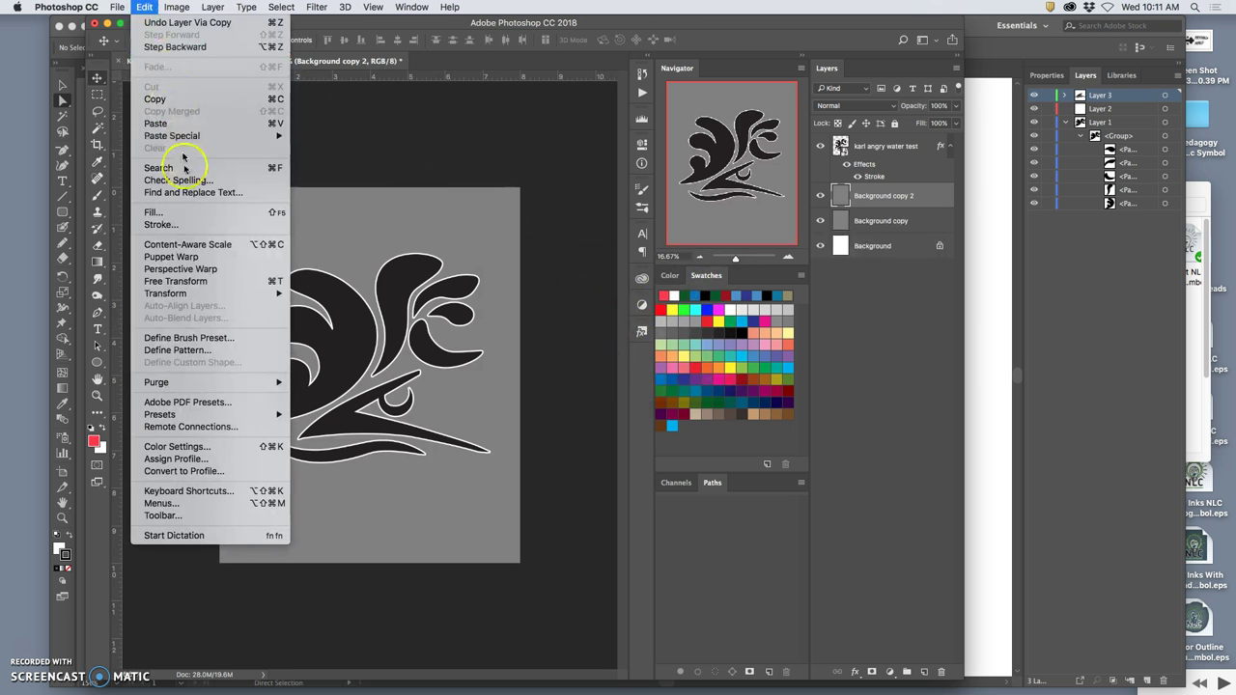
pyautogui.click(159, 211)
pyautogui.click(627, 277)
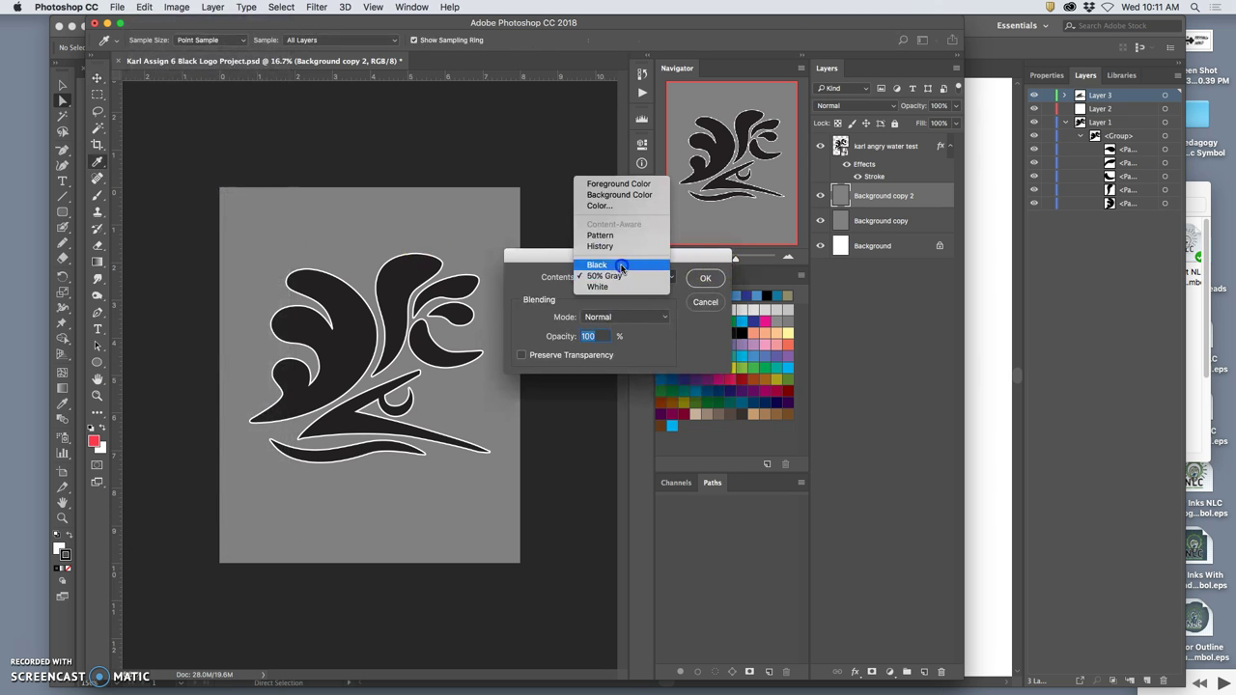
pyautogui.click(624, 264)
pyautogui.click(705, 278)
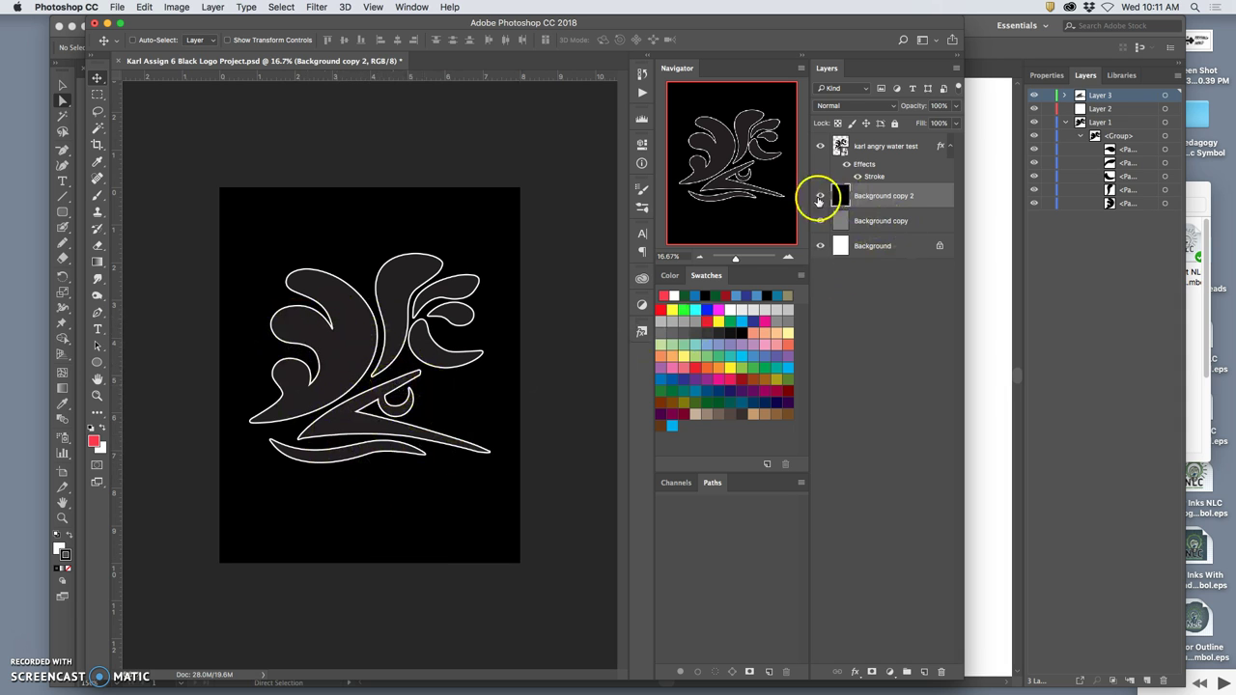
pyautogui.click(819, 195)
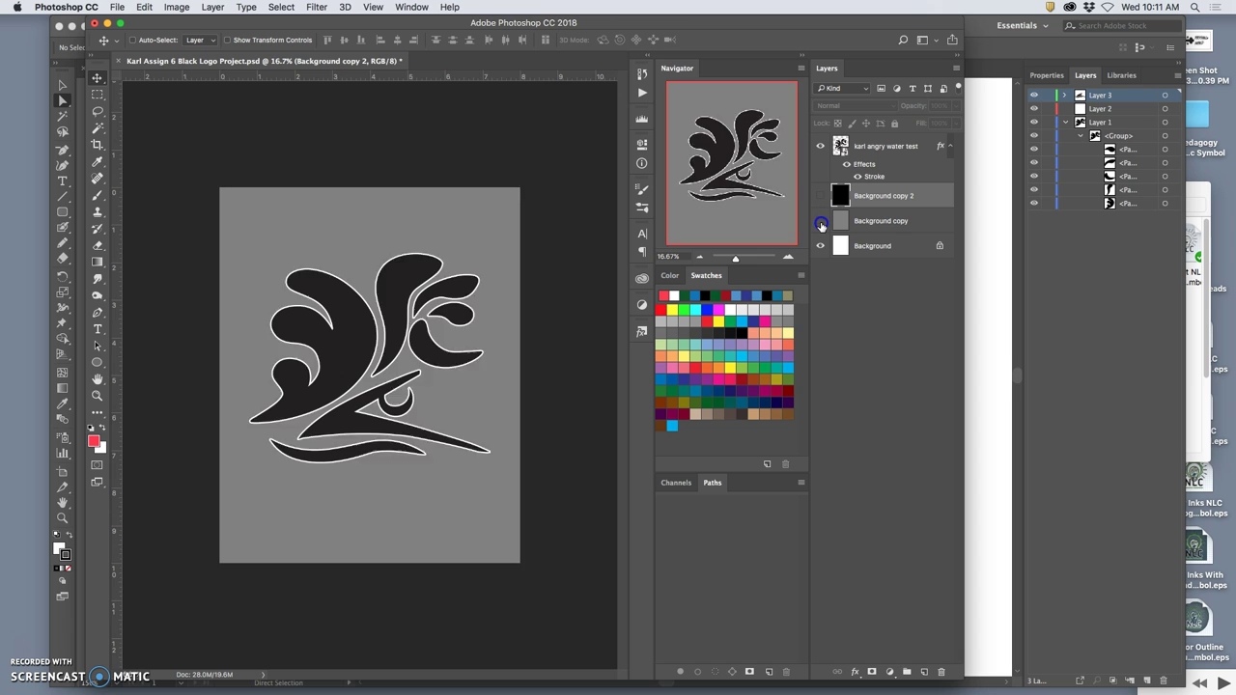
pyautogui.click(820, 221)
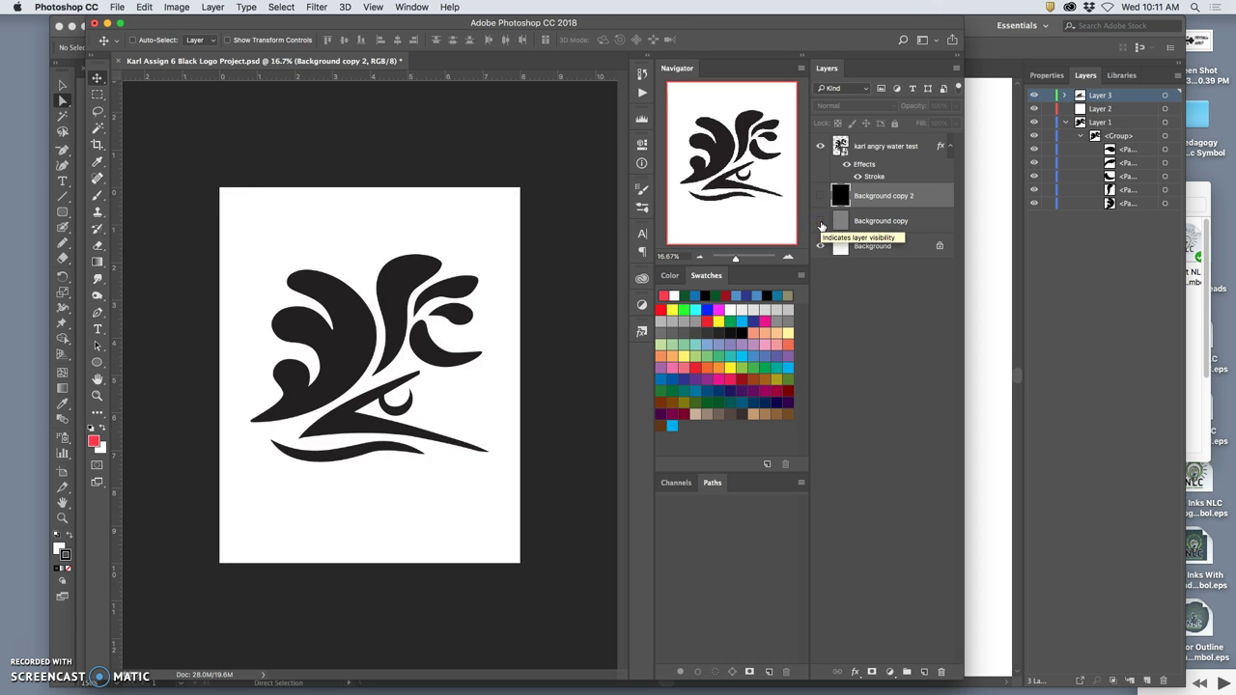
# Step: Show the grey and black background copies and toggle the logo's Stroke effect on and off
pyautogui.click(820, 222)
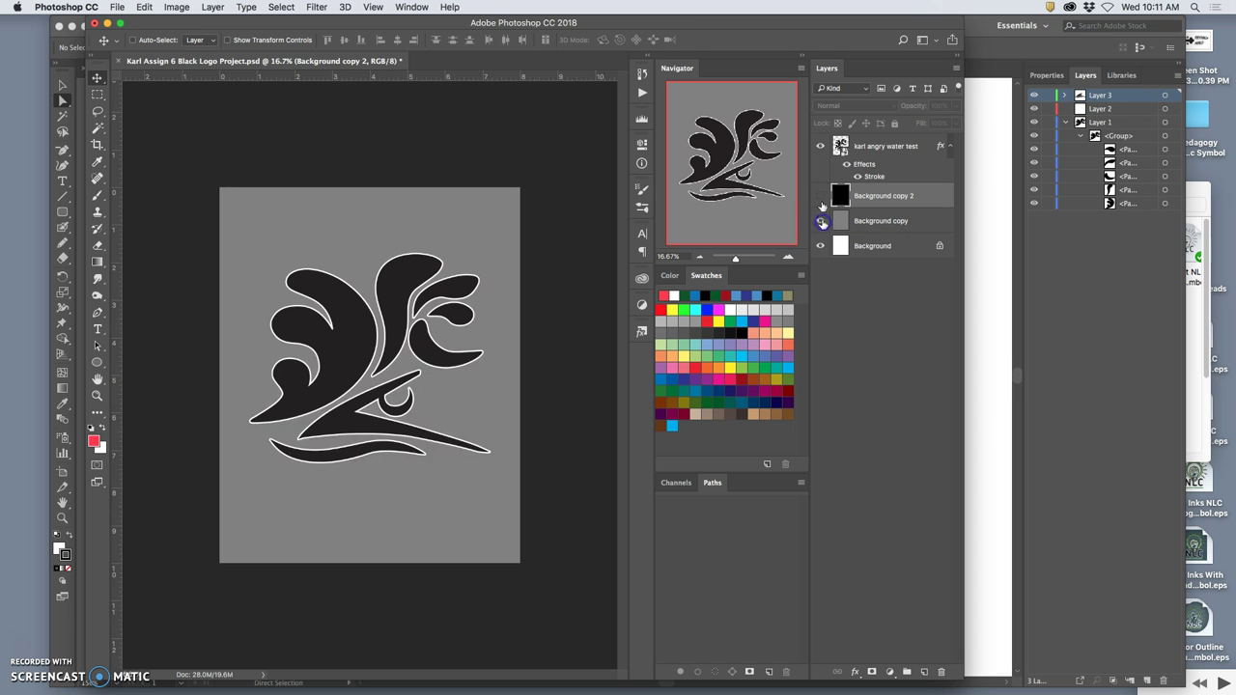
pyautogui.click(821, 196)
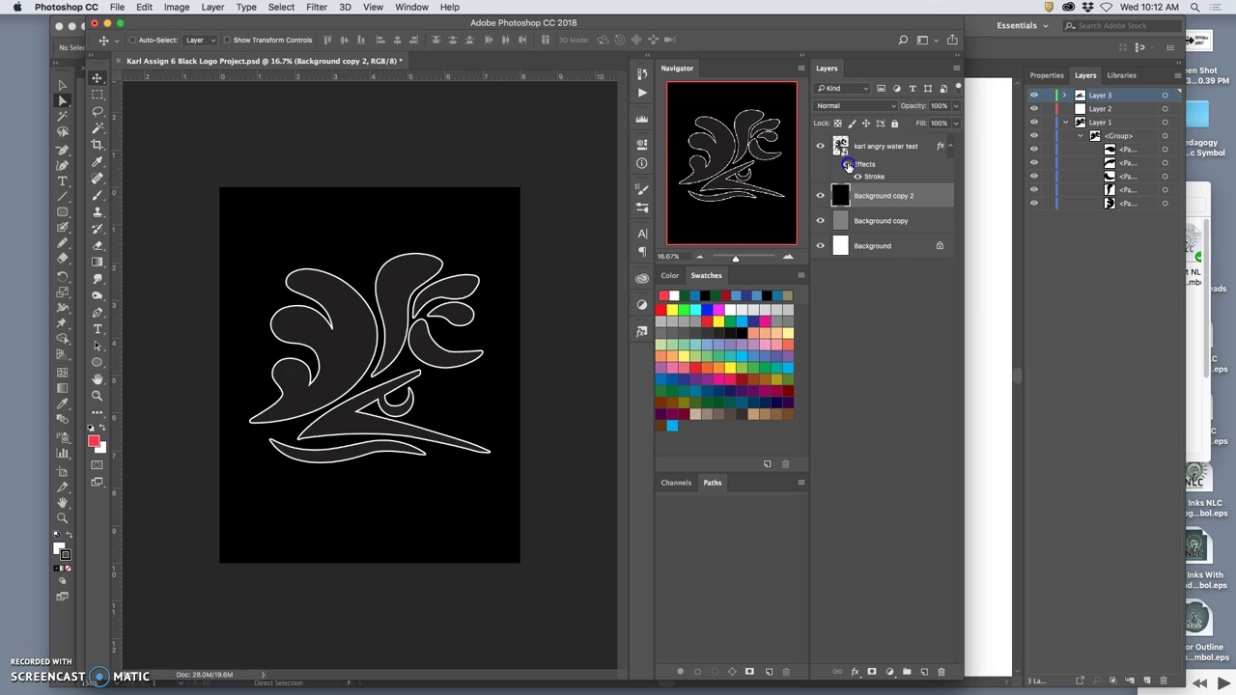
pyautogui.click(847, 165)
pyautogui.click(848, 166)
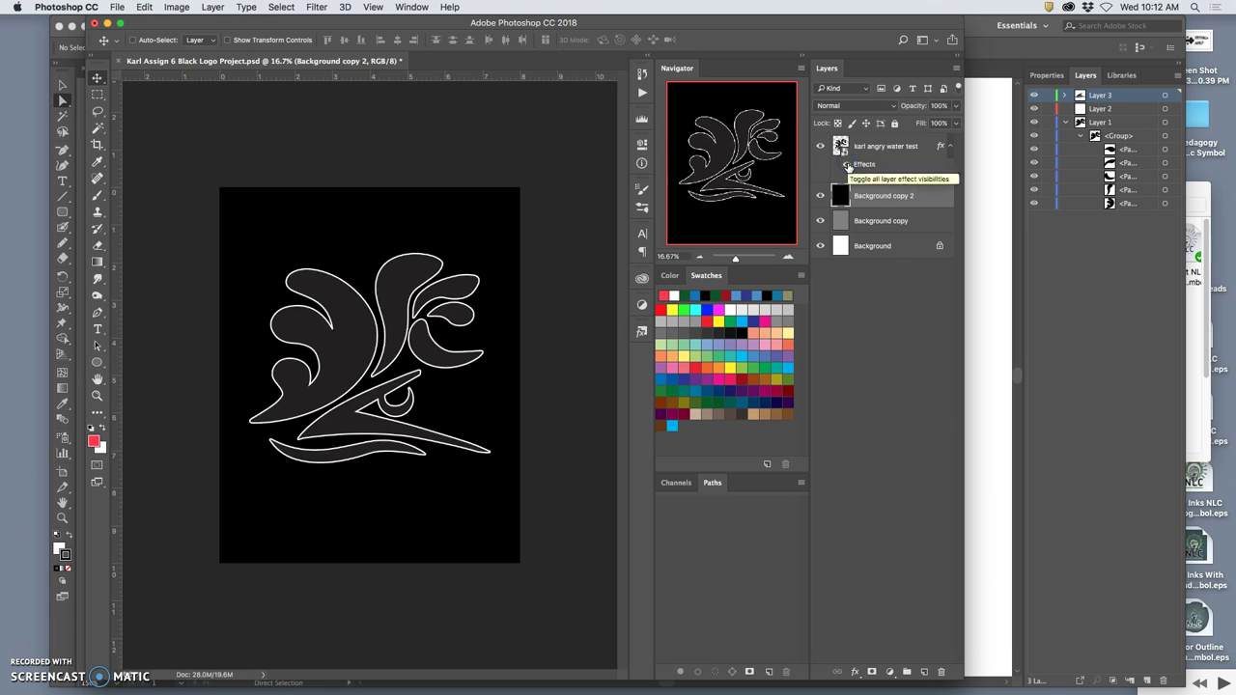
pyautogui.click(848, 166)
pyautogui.click(848, 165)
pyautogui.click(848, 166)
pyautogui.click(848, 165)
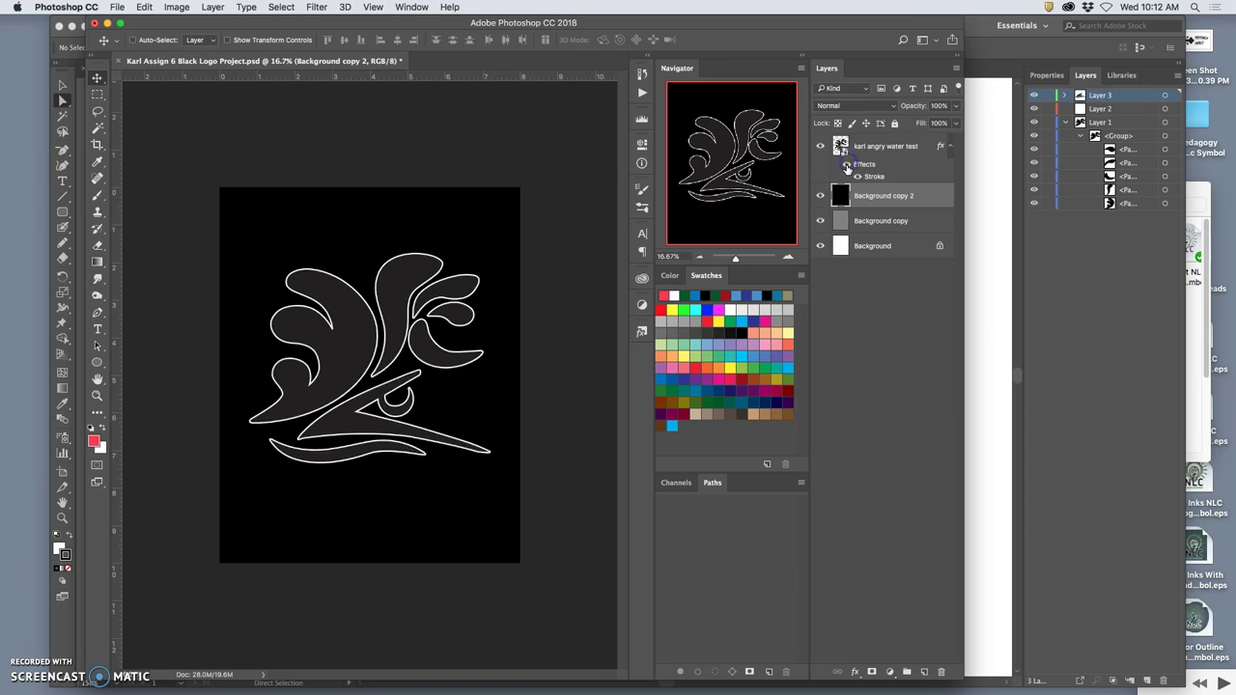
# Step: Hide the logo's Stroke effect so it appears dark over the black Background copy 2
pyautogui.click(848, 167)
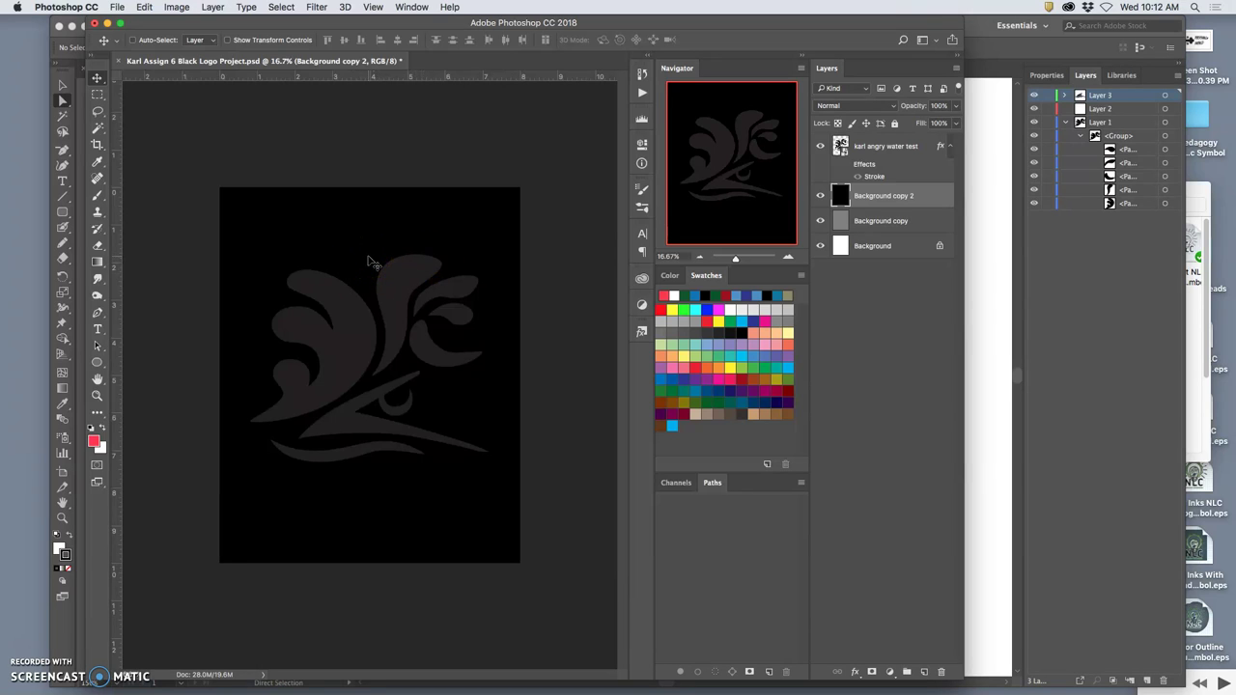
pyautogui.moveTo(355, 266); pyautogui.dragTo(401, 294)
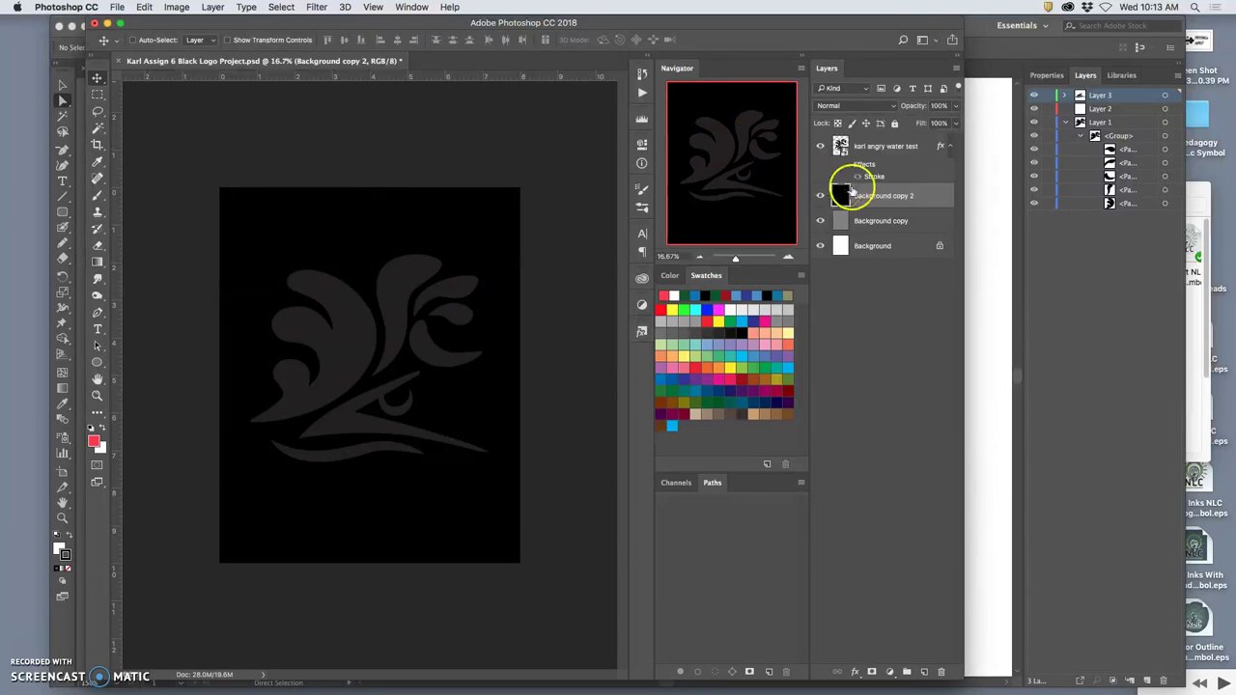
# Step: Hide the black, grey and white background layers and turn the logo's Stroke effect back on
pyautogui.click(820, 195)
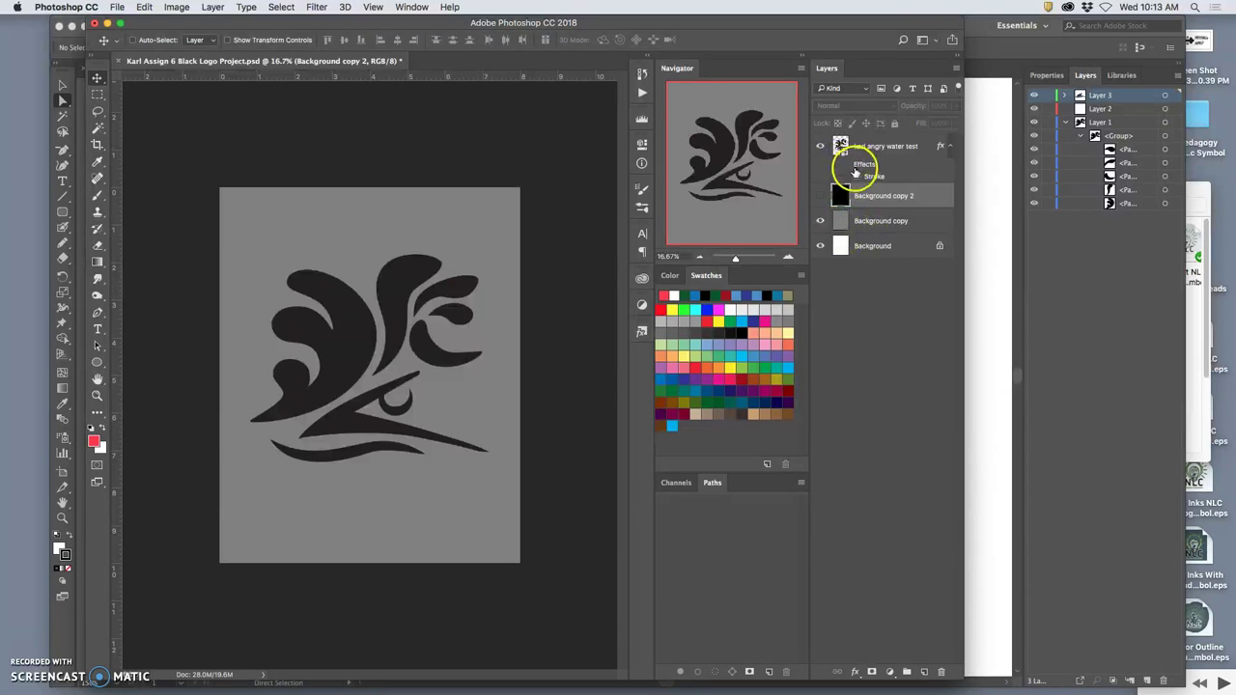
pyautogui.click(847, 164)
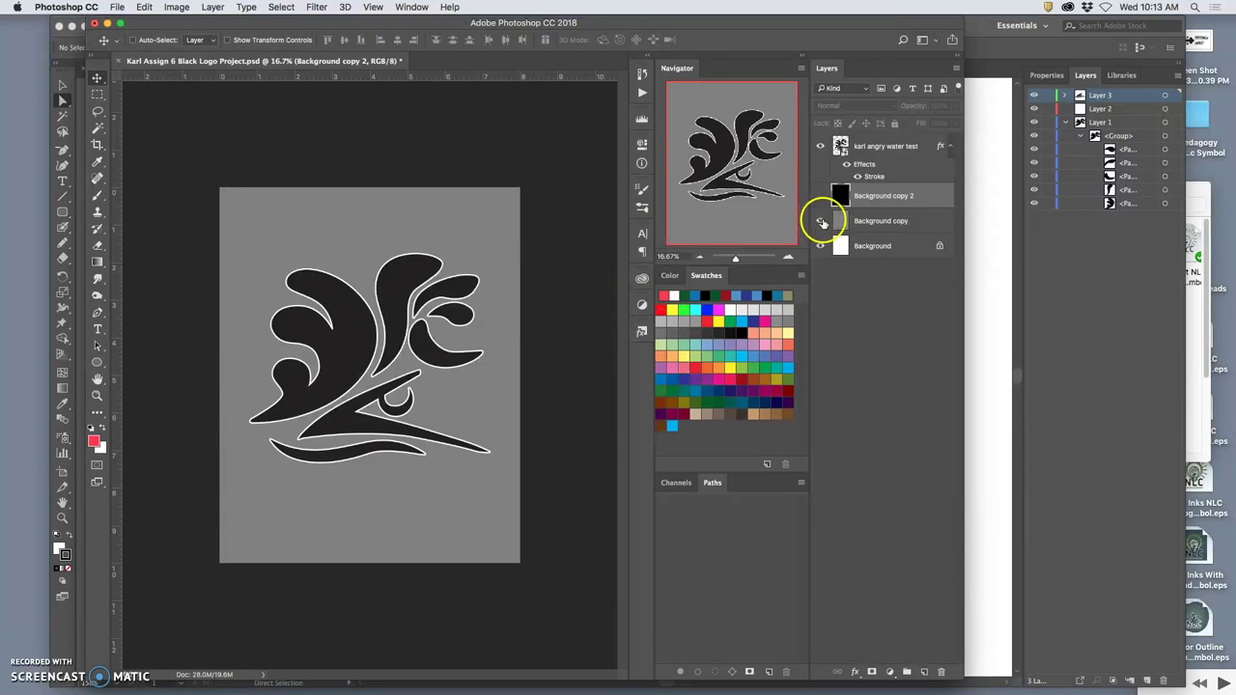
pyautogui.click(821, 222)
pyautogui.click(821, 246)
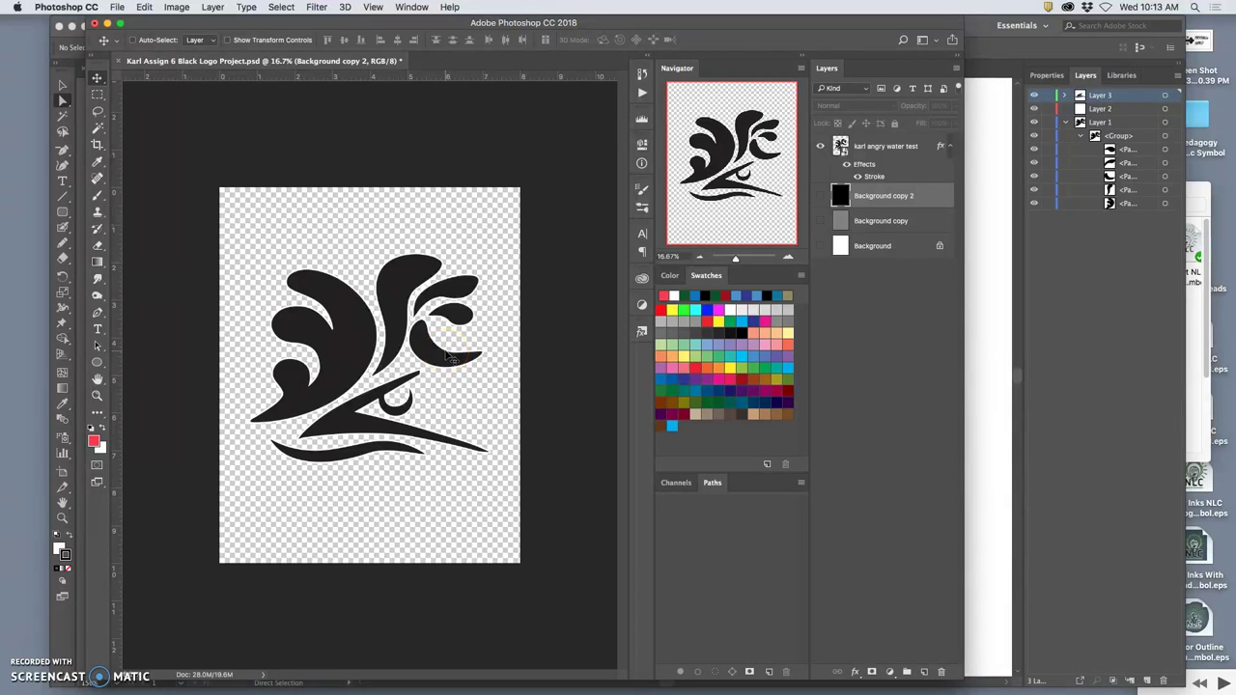
# Step: Save the project as a PNG, replacing the existing PNG file
pyautogui.click(115, 7)
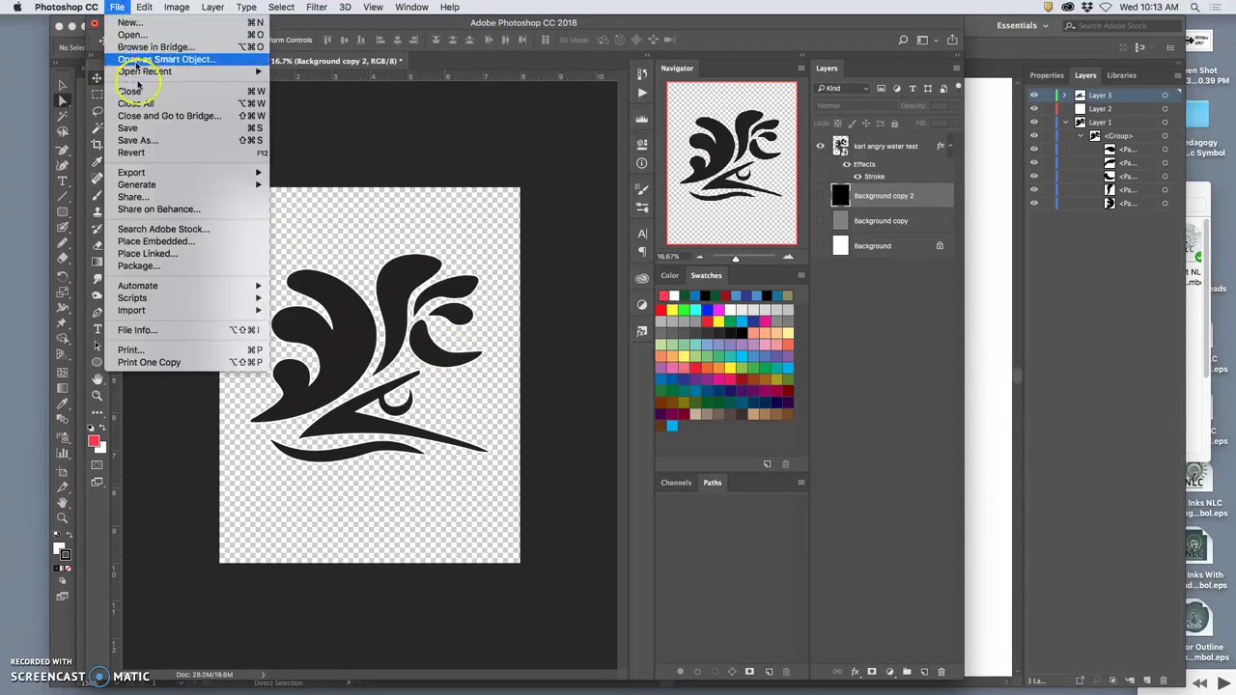
pyautogui.click(145, 133)
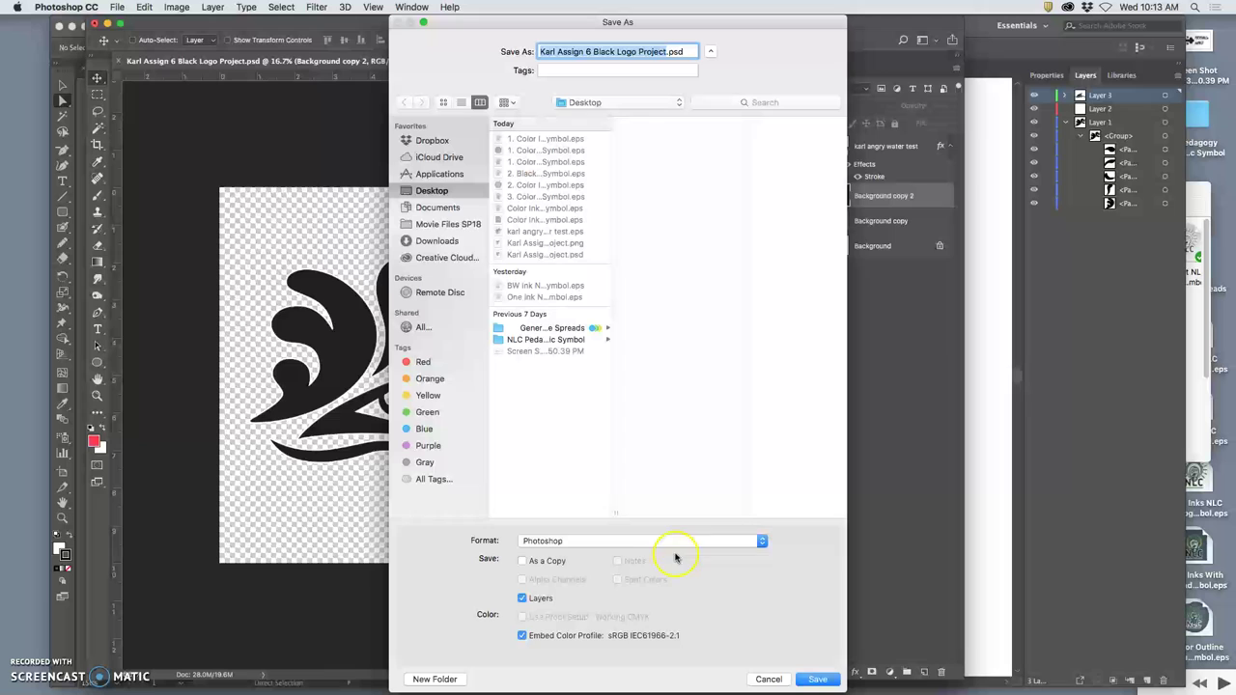
pyautogui.click(623, 546)
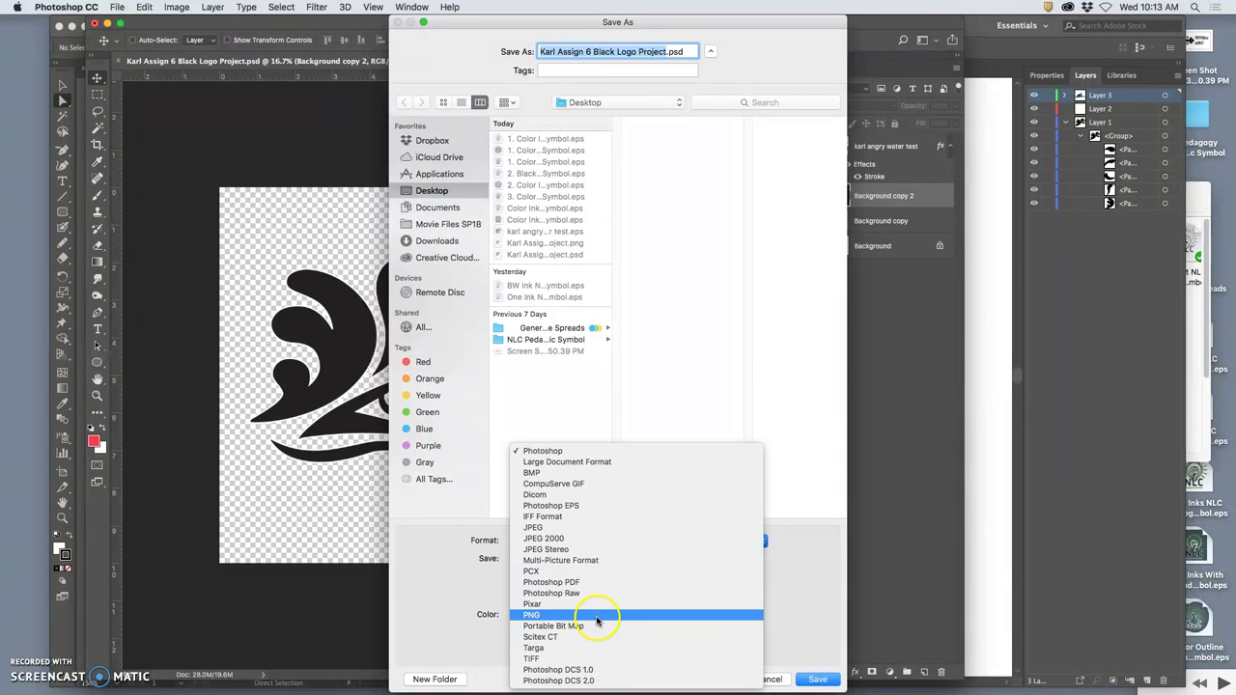
pyautogui.click(579, 601)
pyautogui.click(812, 675)
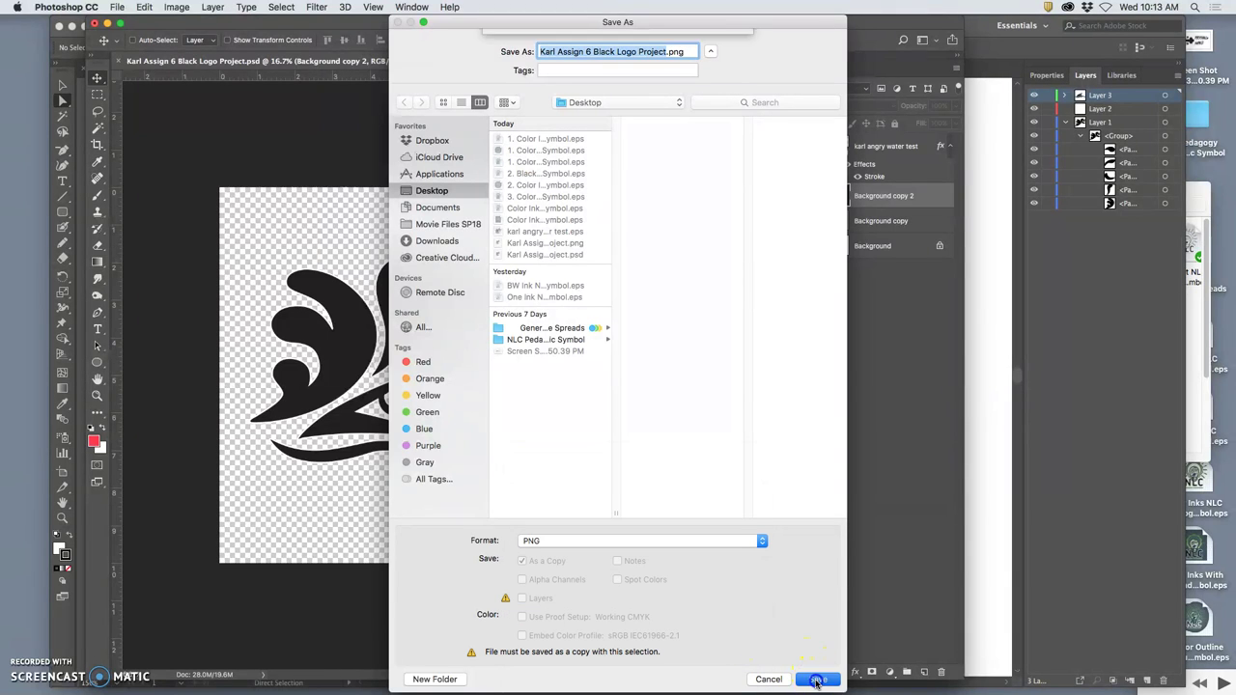
pyautogui.click(713, 95)
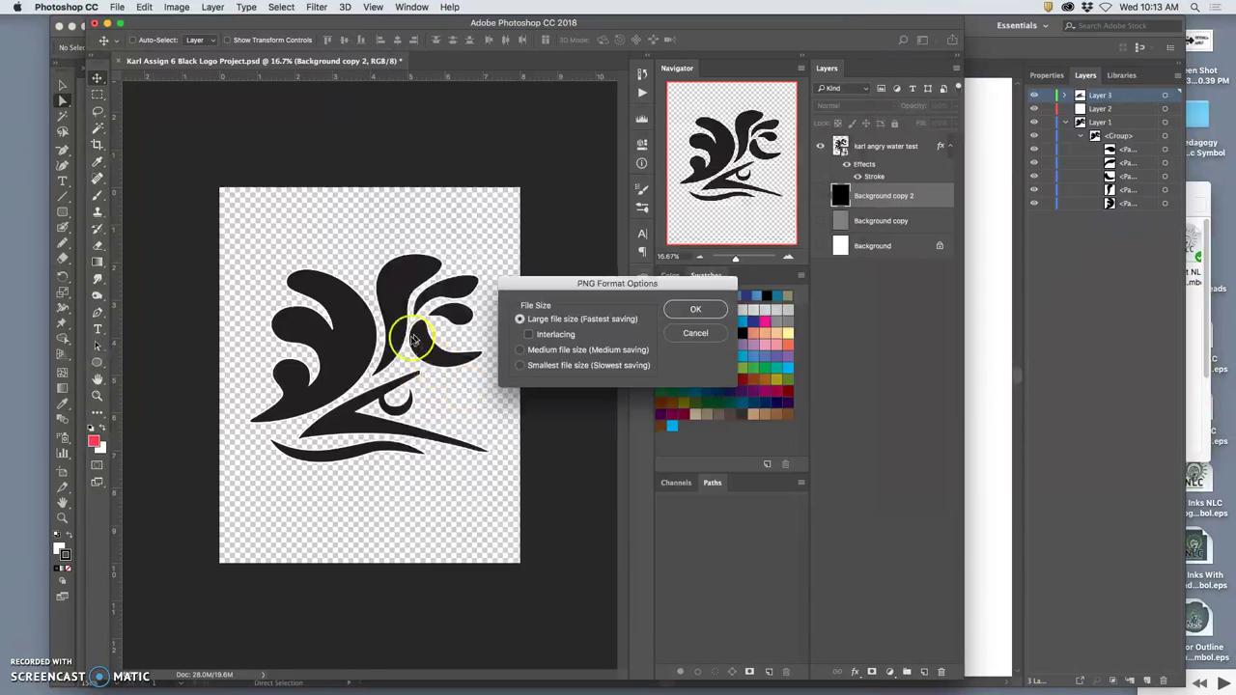
pyautogui.click(695, 309)
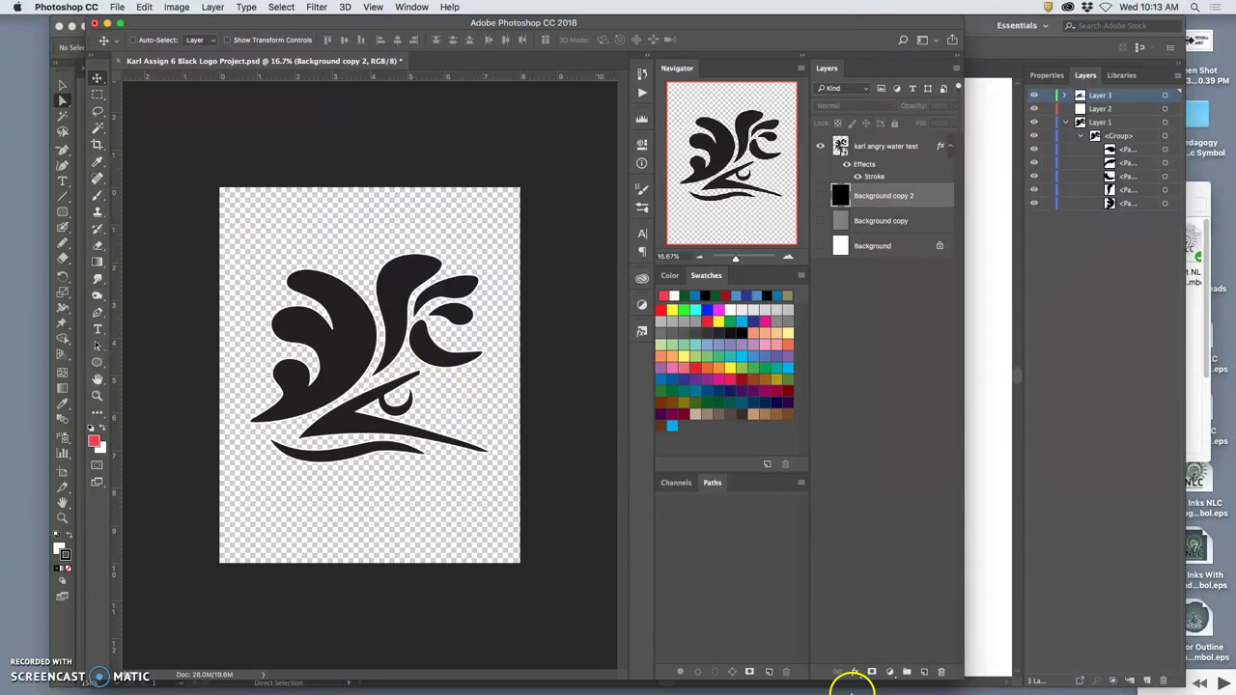
pyautogui.moveTo(859, 681)
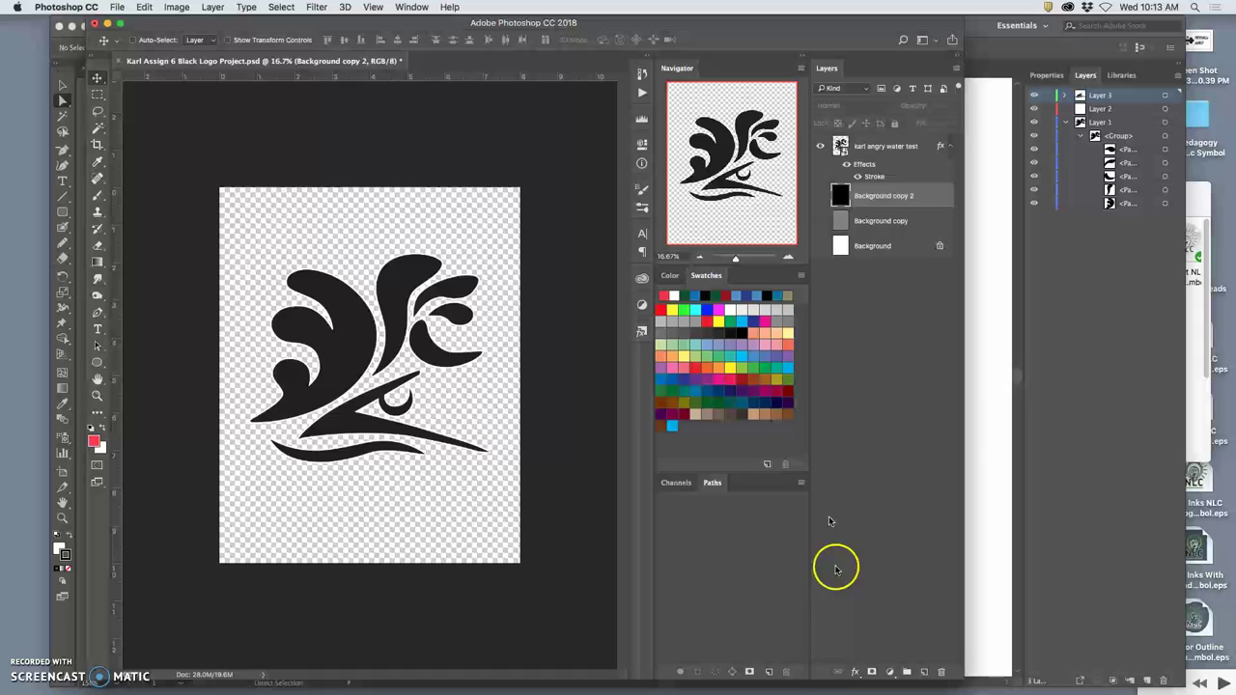
pyautogui.moveTo(789, 687)
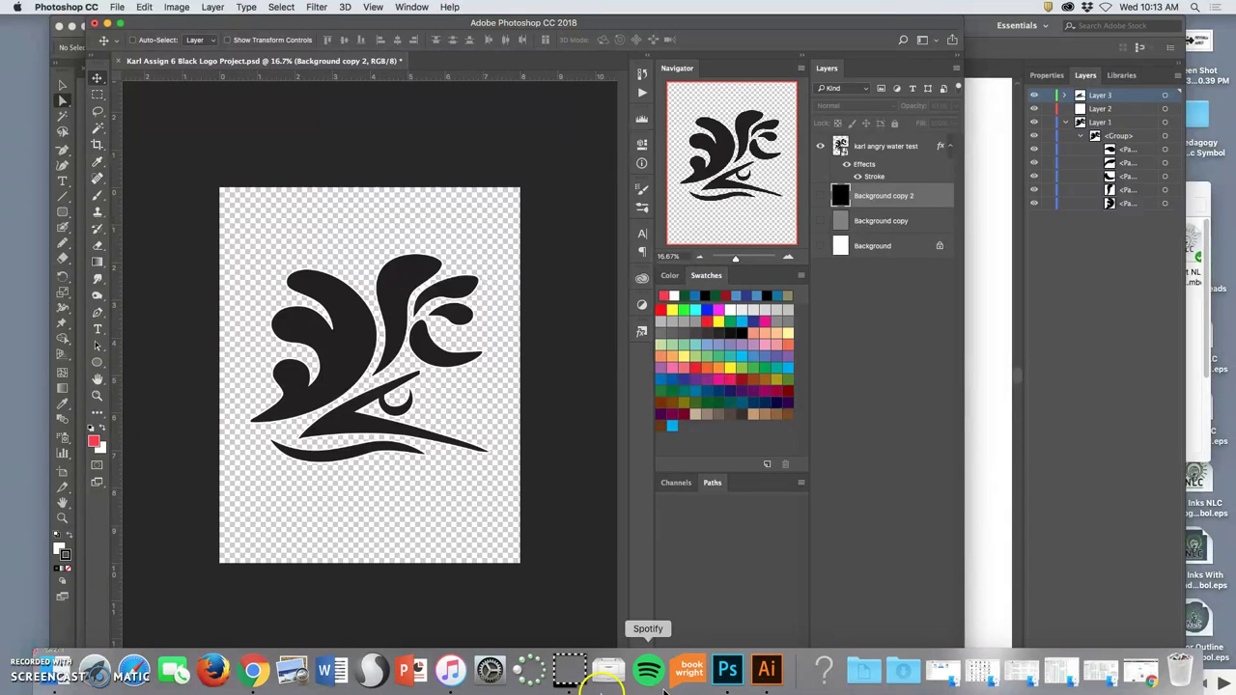
# Step: In the browser, open the Instructor Demonstrations sub-album of Assignment 6 Vector Logo Mashup
pyautogui.click(254, 671)
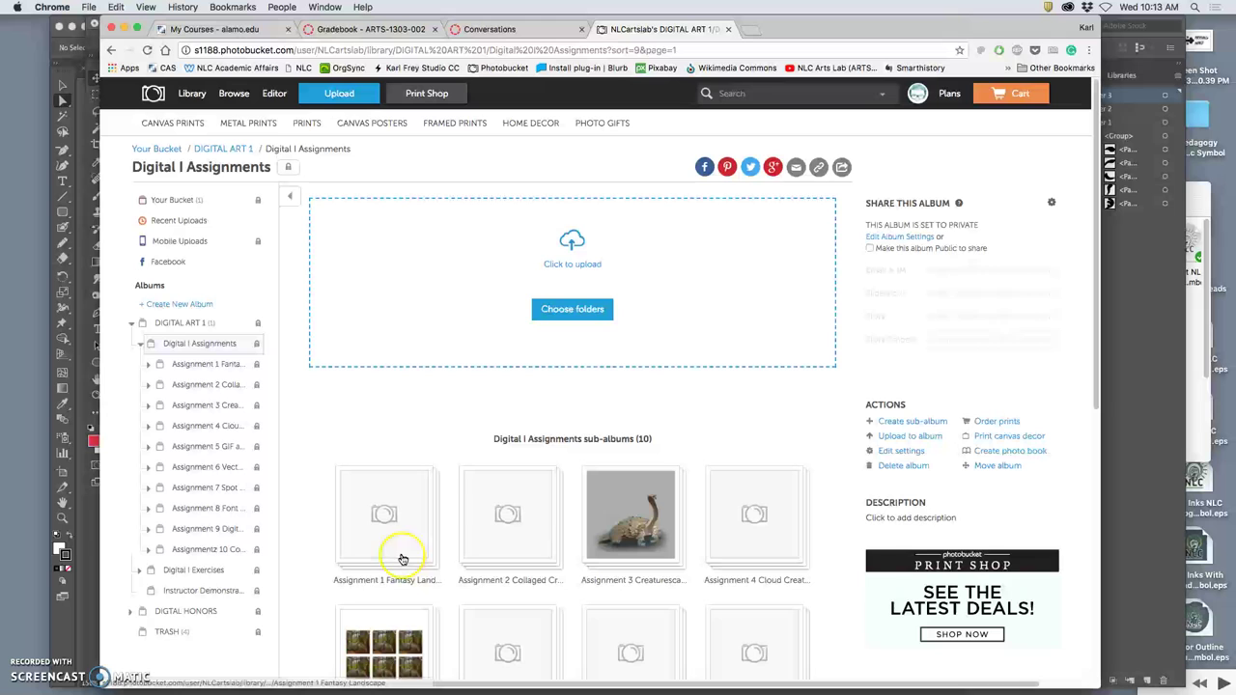
pyautogui.click(225, 470)
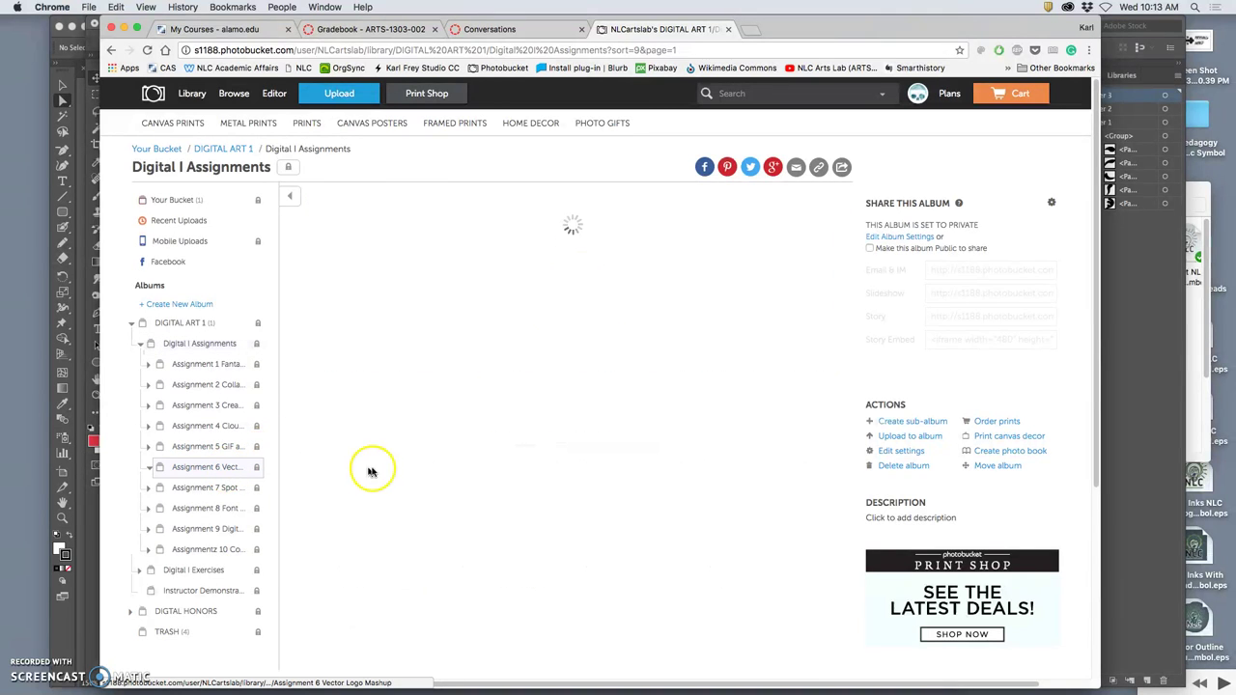
pyautogui.scroll(-3, 539, 483)
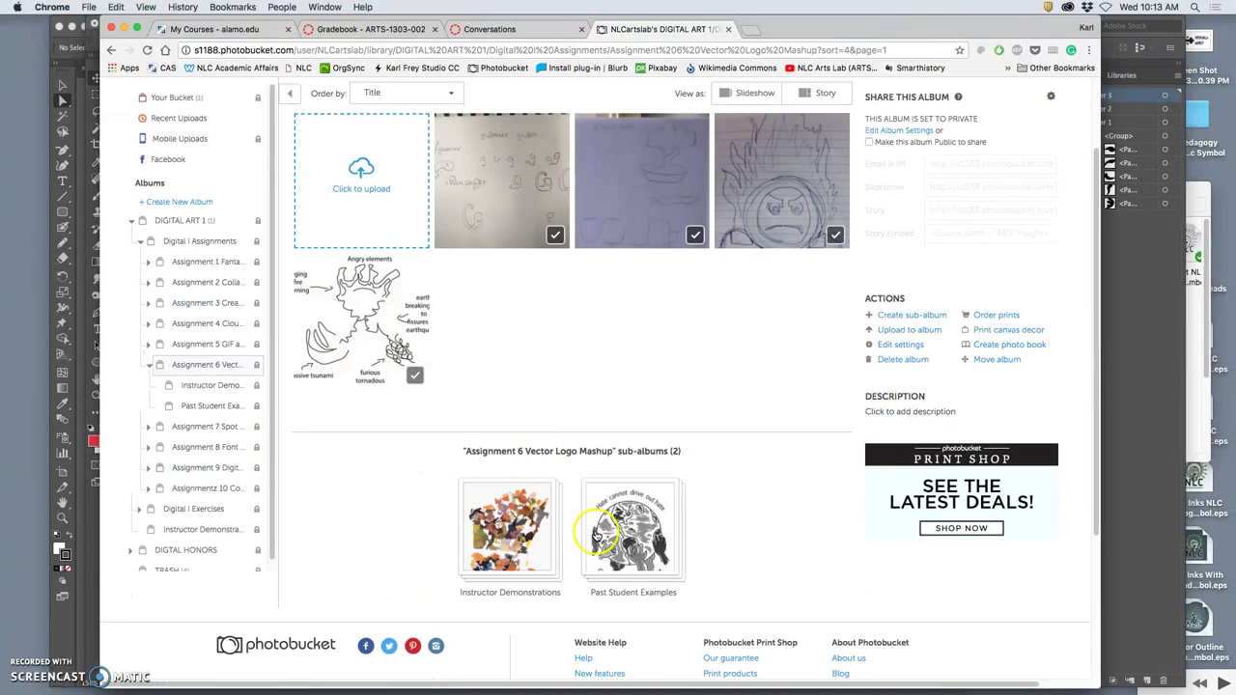
pyautogui.click(527, 544)
# Step: Drag the saved PNG logo from the Desktop into the album, then go to page 2
pyautogui.press('F11')
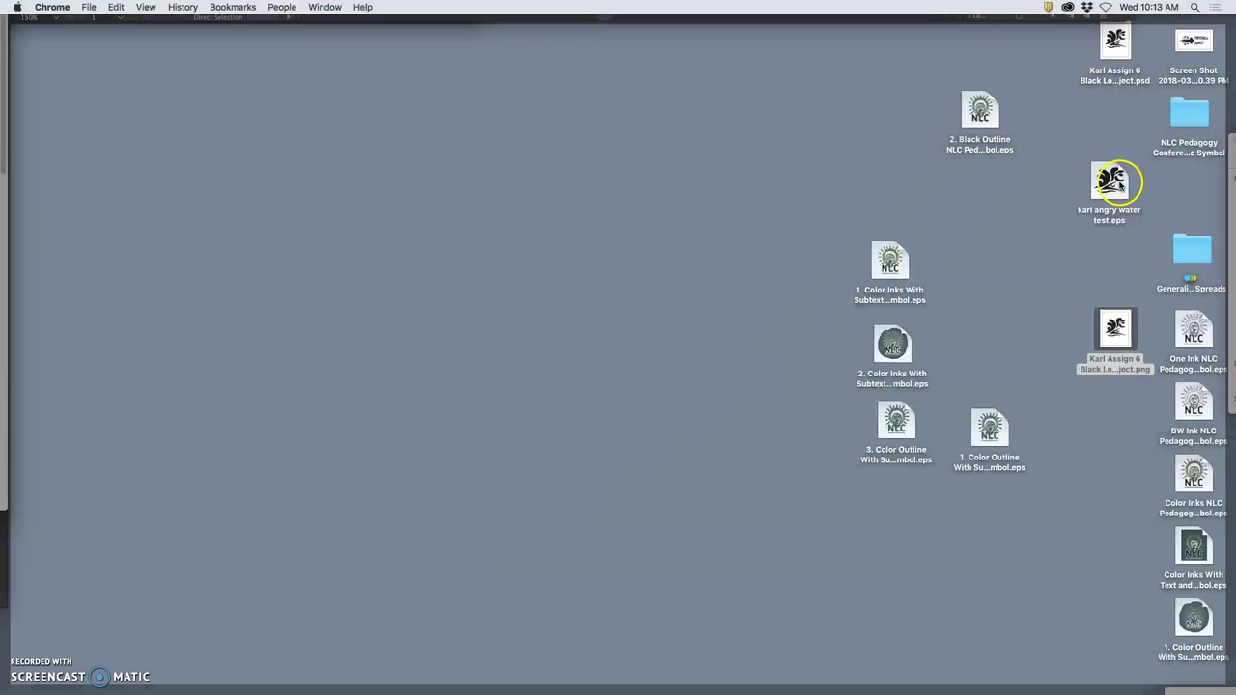
pyautogui.click(1109, 415)
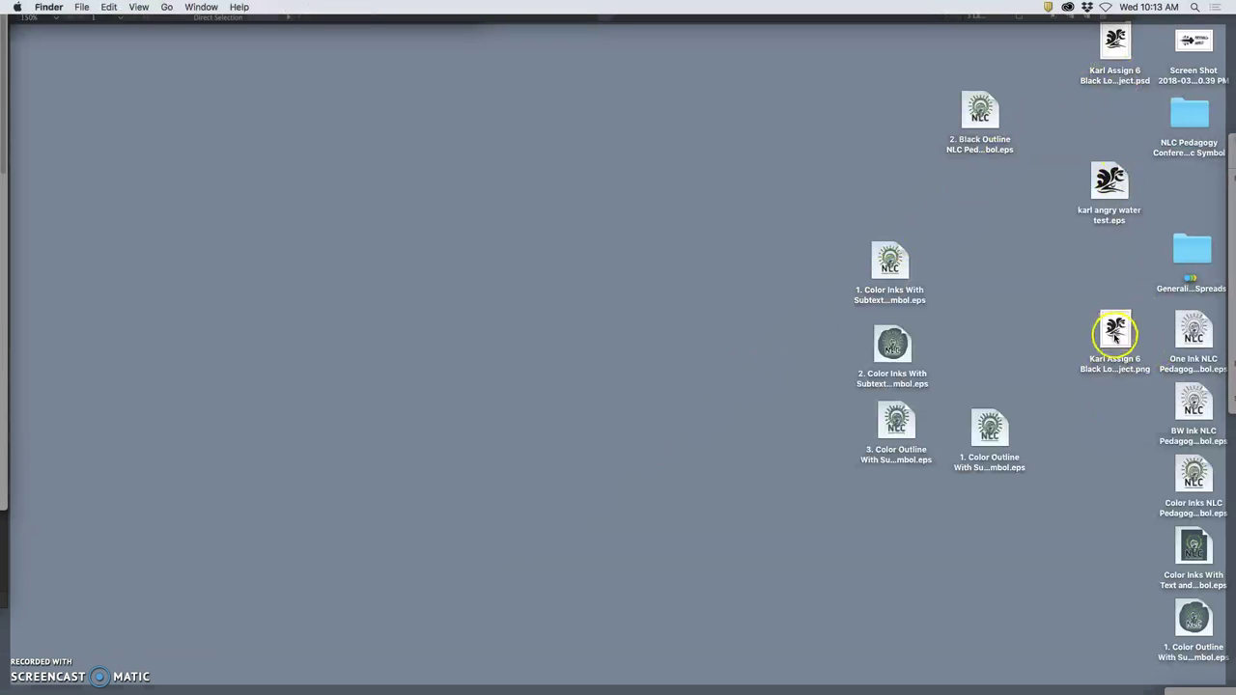
pyautogui.moveTo(1115, 335); pyautogui.dragTo(402, 318)
pyautogui.press('F11')
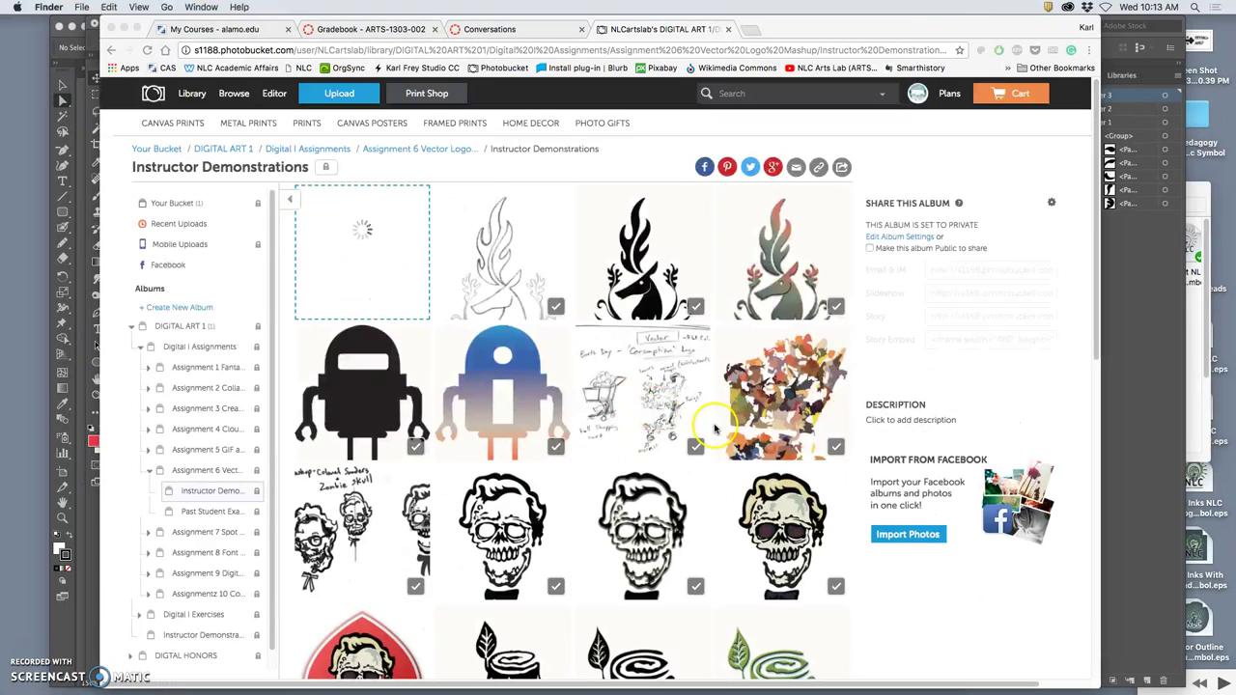
pyautogui.scroll(-5, 714, 428)
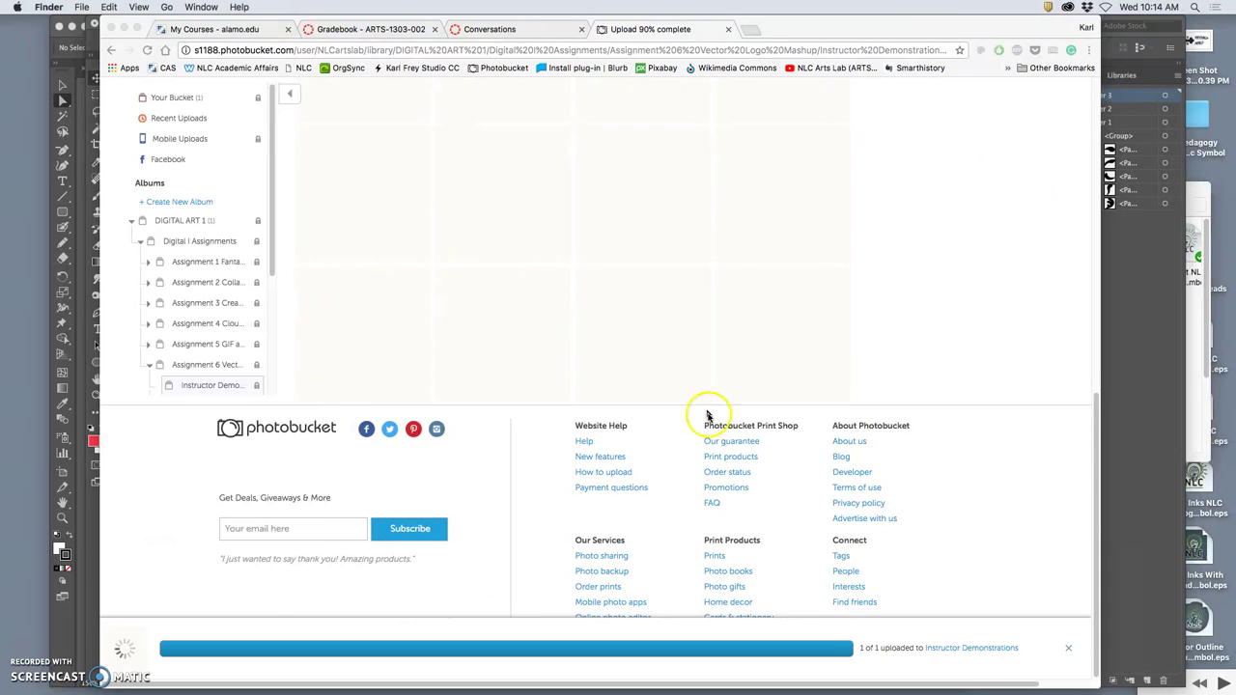
pyautogui.scroll(-10, 699, 334)
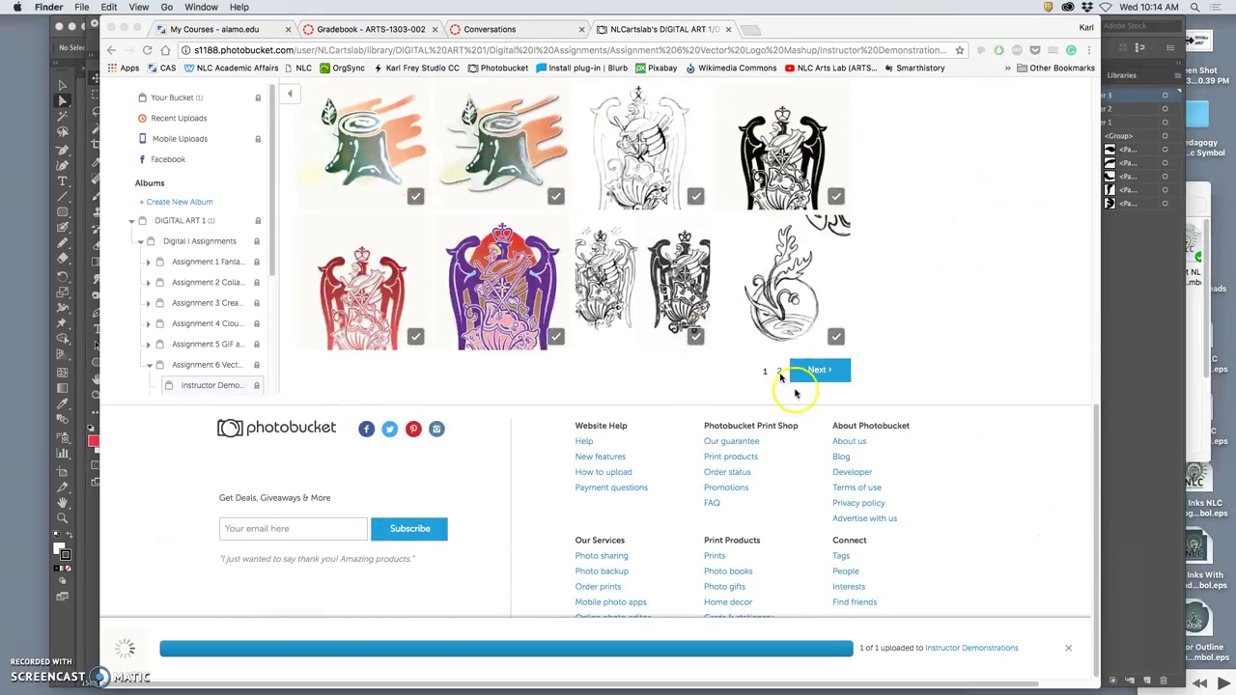
pyautogui.click(779, 372)
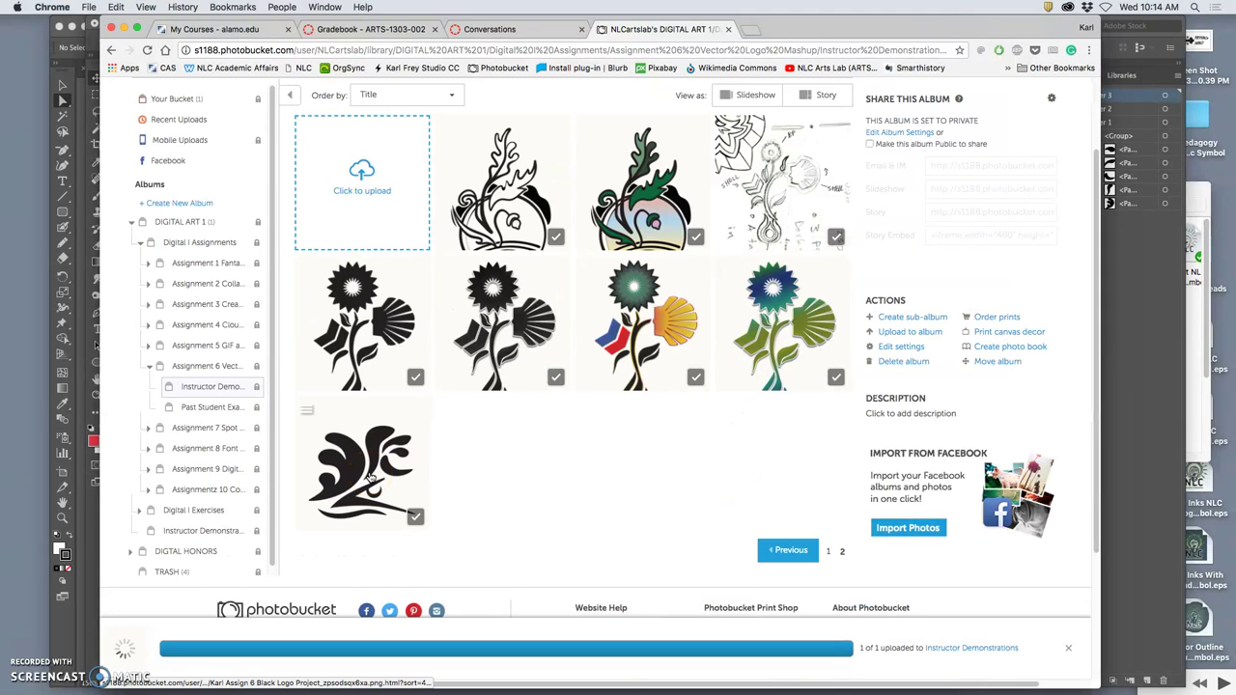
pyautogui.click(369, 478)
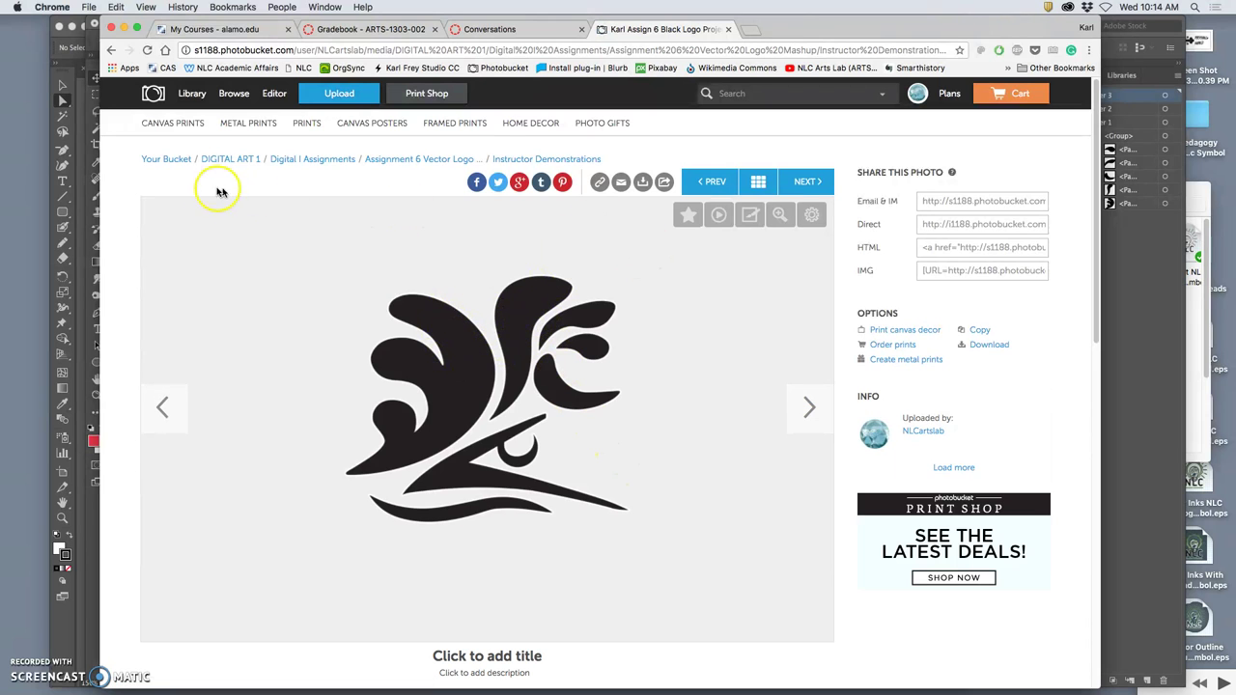
pyautogui.click(111, 49)
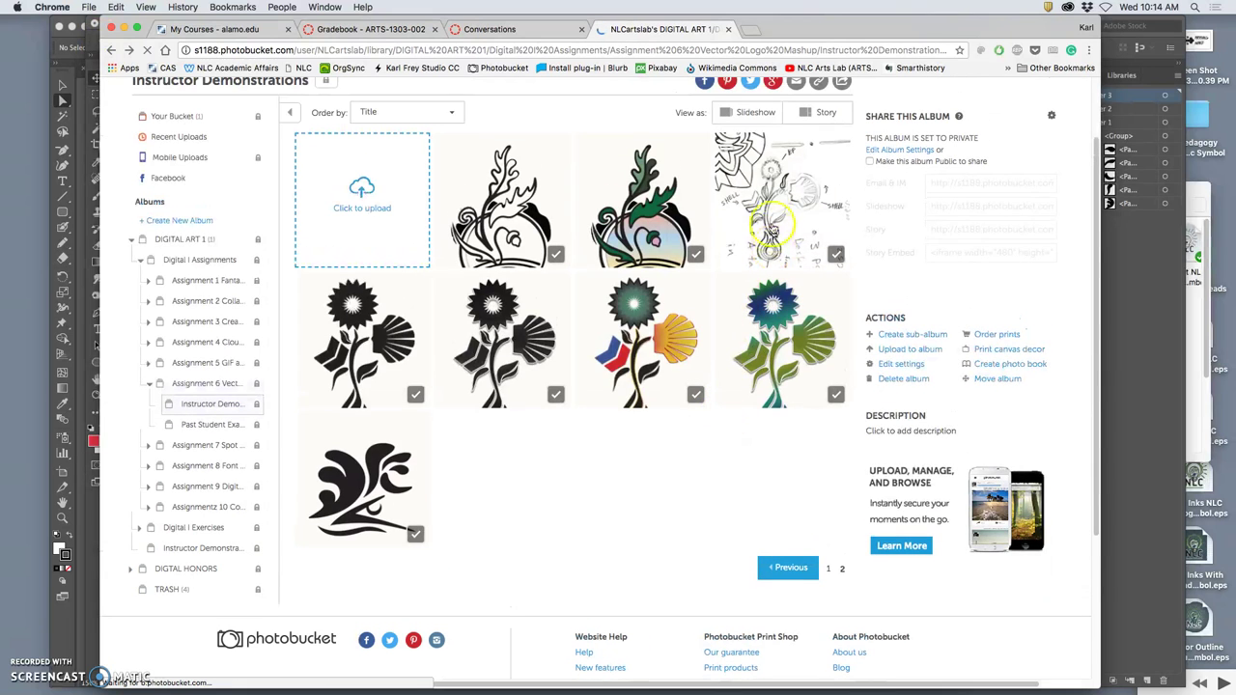
pyautogui.click(725, 116)
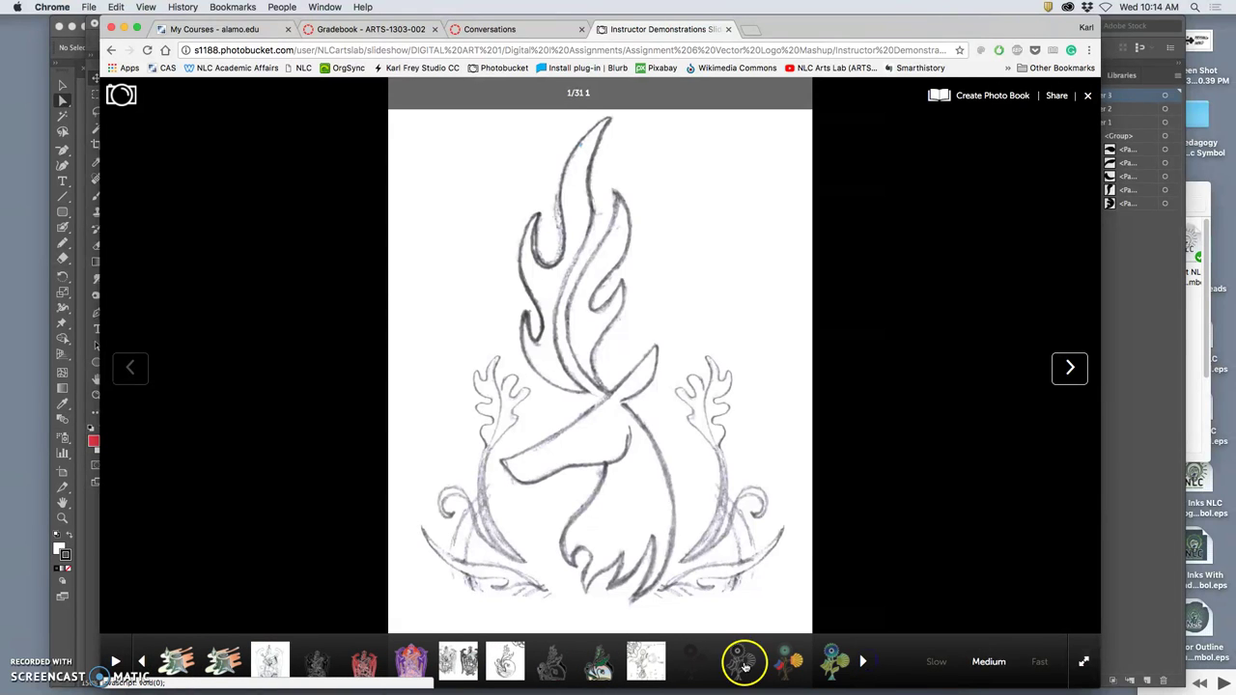
pyautogui.click(861, 662)
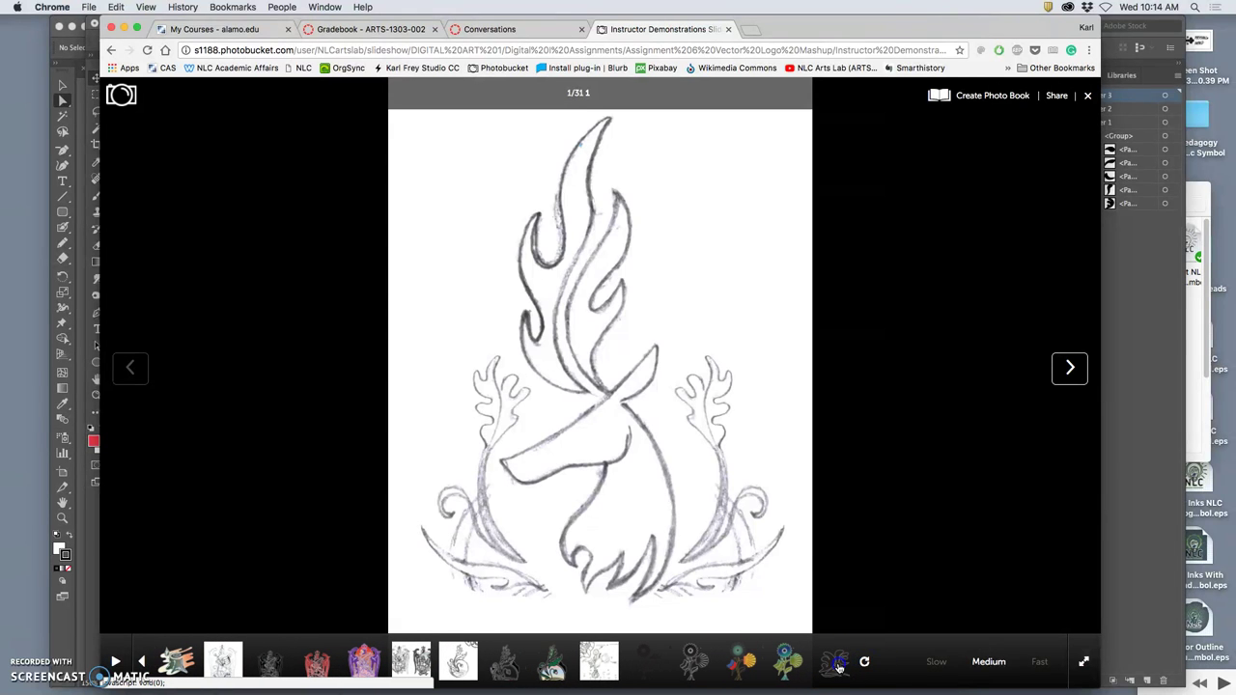
pyautogui.click(834, 663)
pyautogui.click(325, 674)
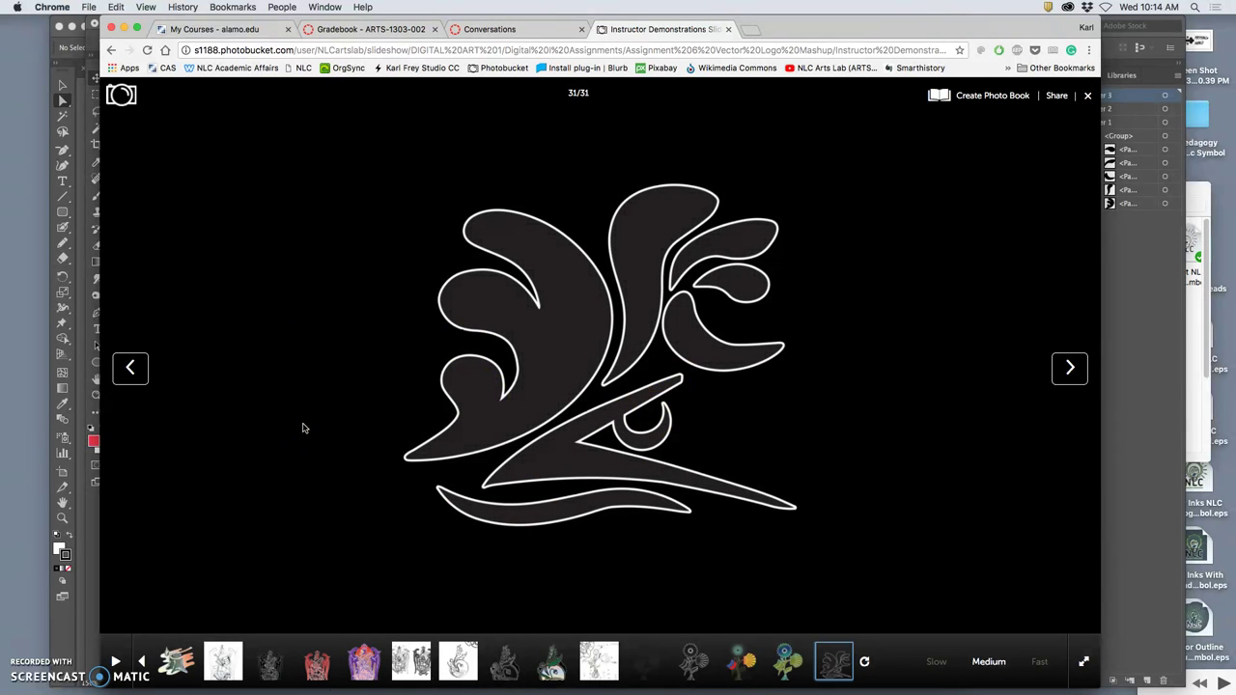
pyautogui.click(644, 664)
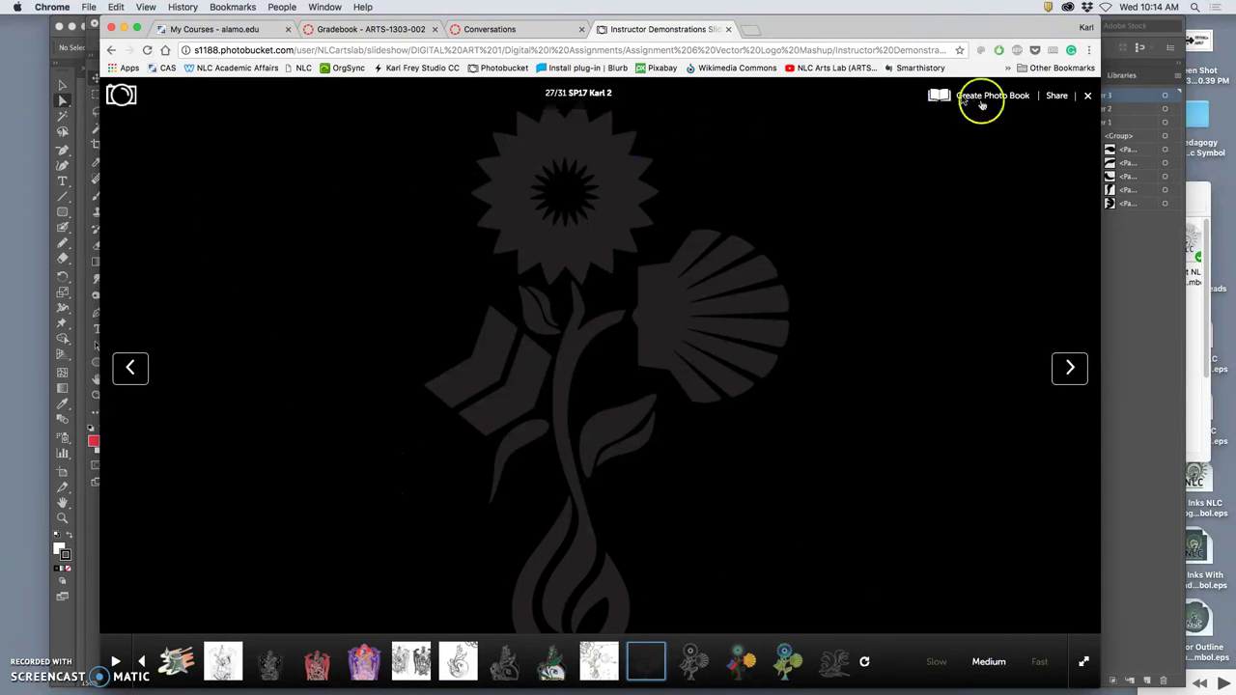
pyautogui.click(1088, 100)
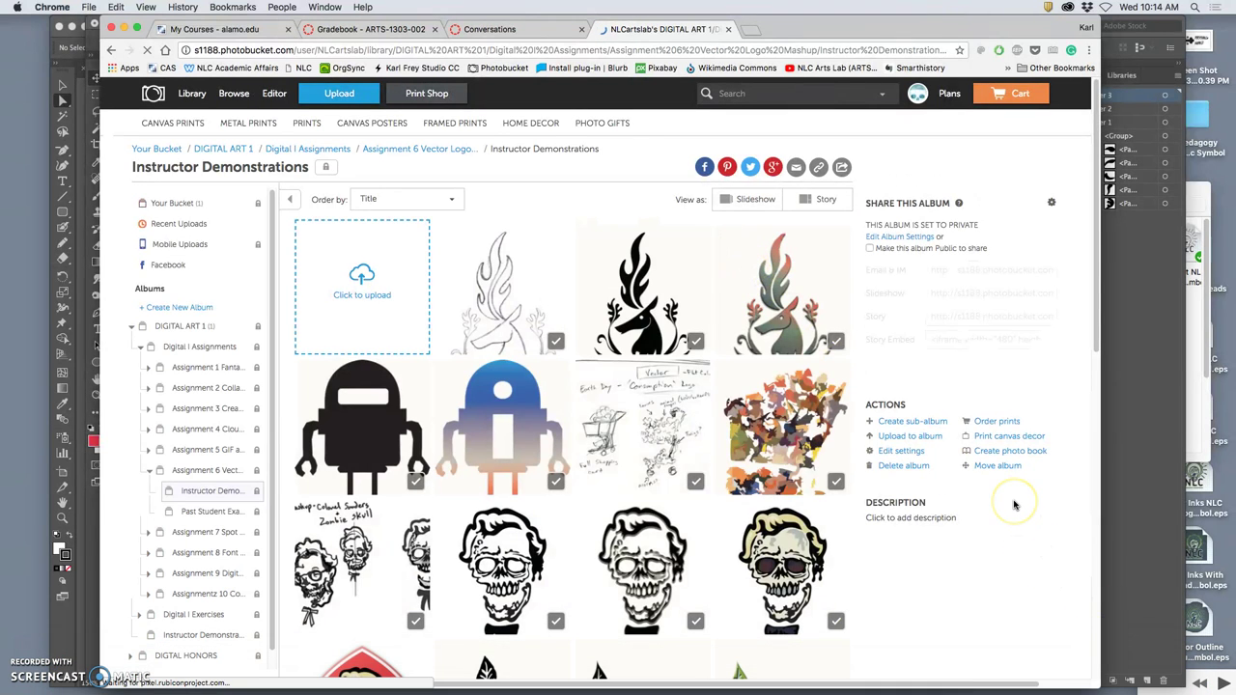
# Step: Drag the Angry Elemental reference sketch from the Assignment #6 folder into the album
pyautogui.hotkey('ctrl', 'Up')
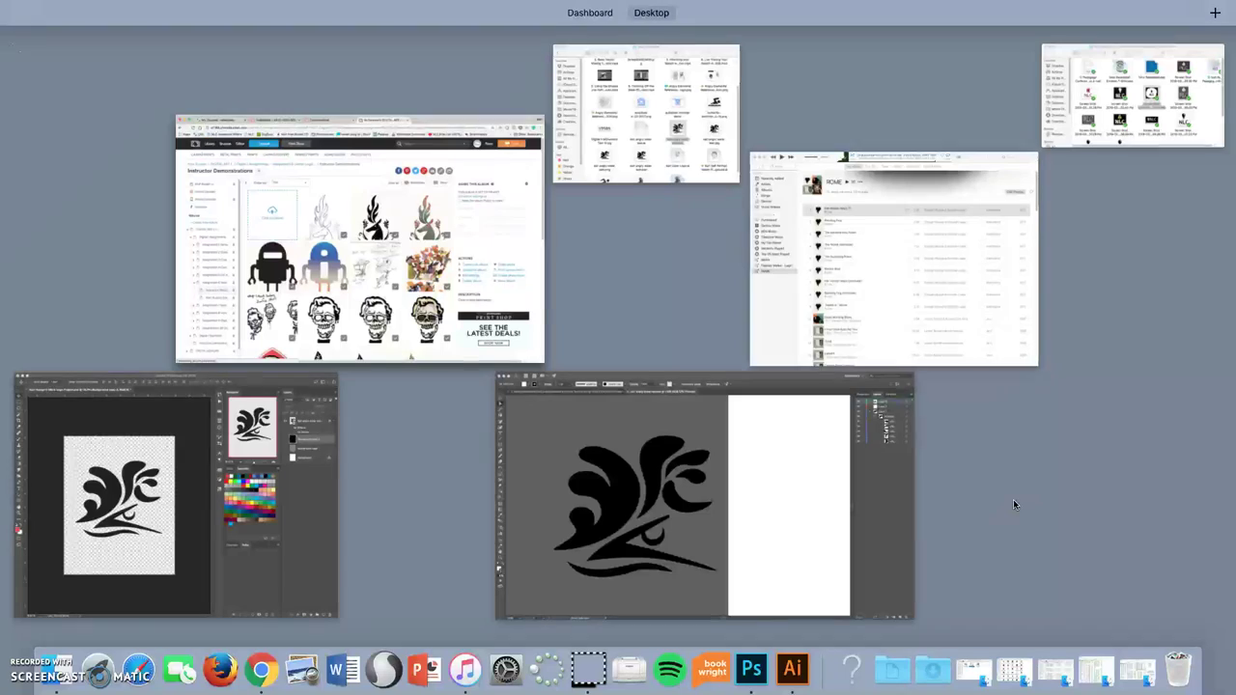
pyautogui.click(687, 143)
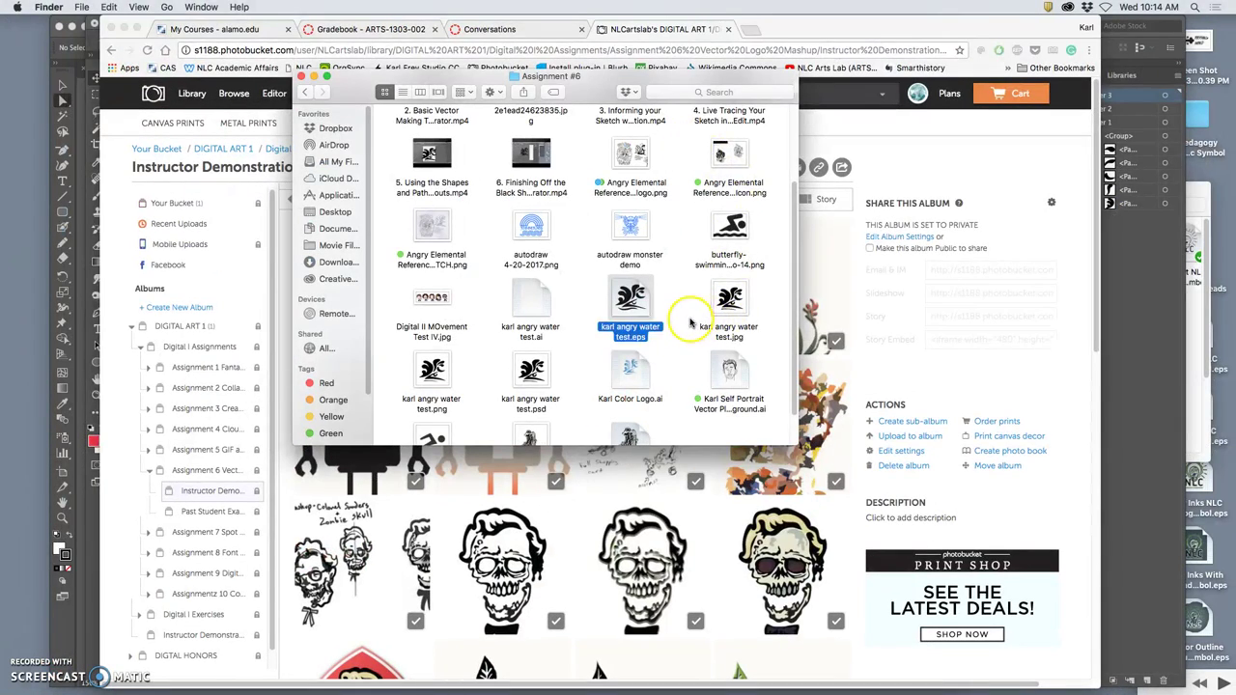
pyautogui.click(689, 319)
pyautogui.scroll(-2, 687, 311)
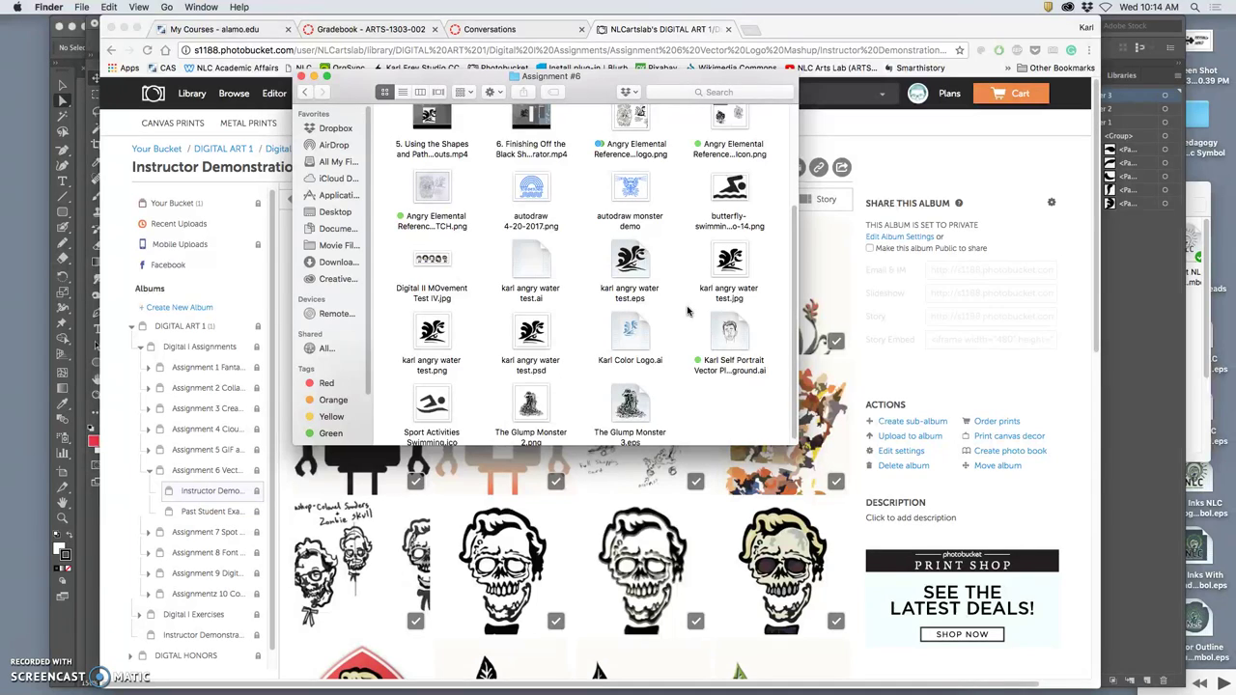
pyautogui.scroll(5, 688, 310)
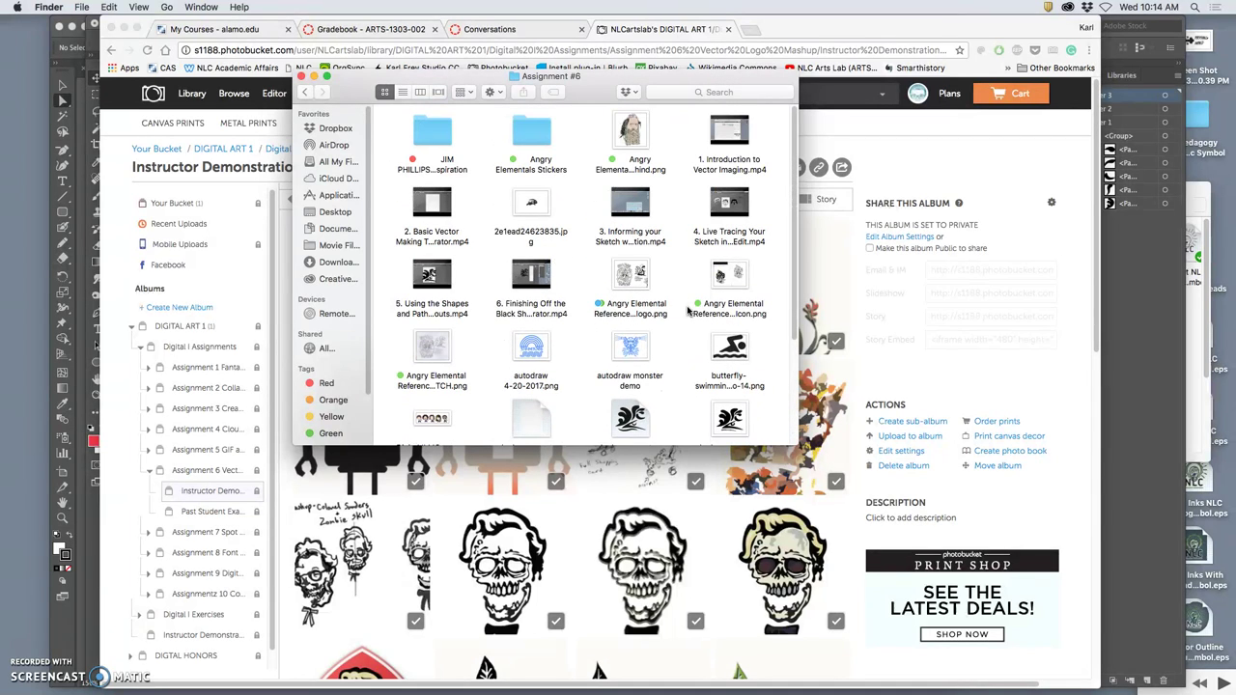
pyautogui.moveTo(433, 350); pyautogui.dragTo(574, 579)
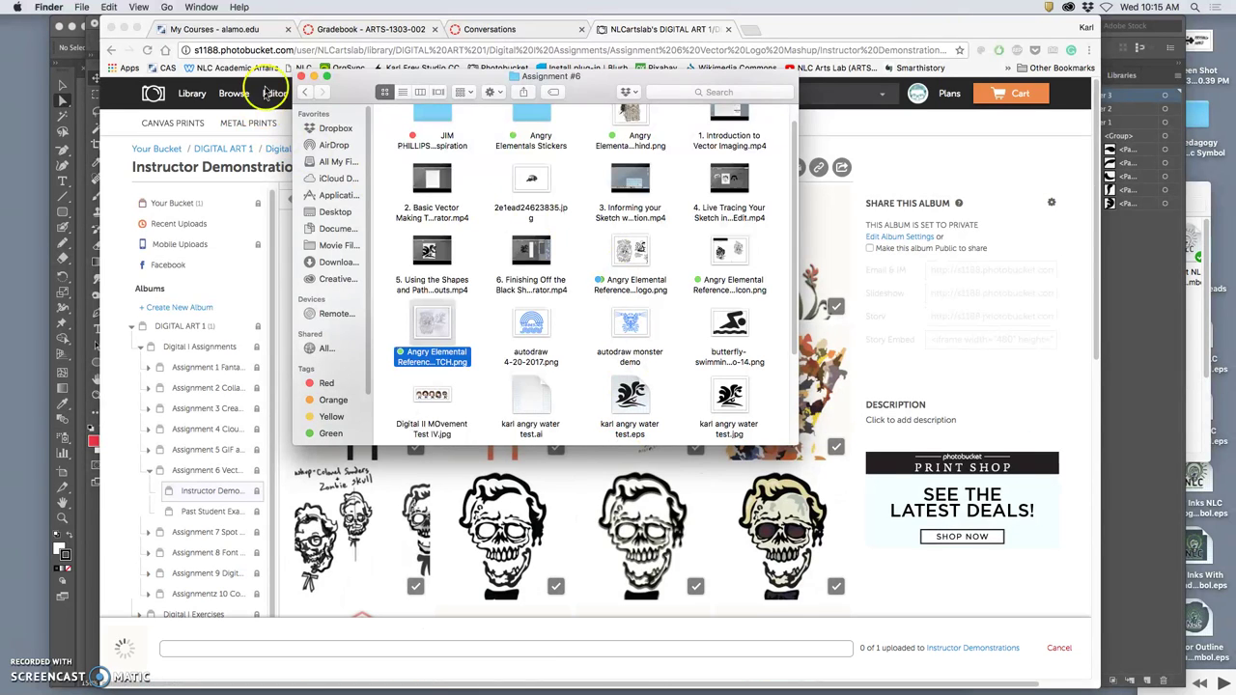
# Step: Return to the album, go to page 2, and open the reference sketch's photo page
pyautogui.click(827, 27)
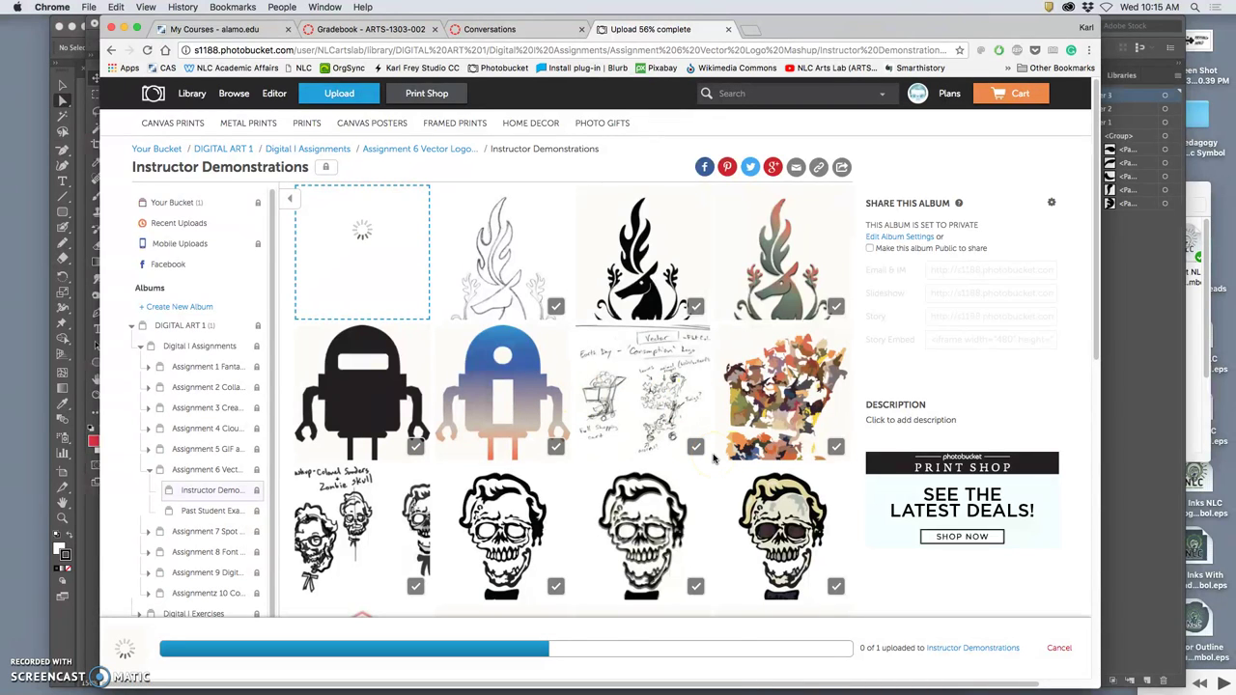
pyautogui.scroll(-10, 707, 451)
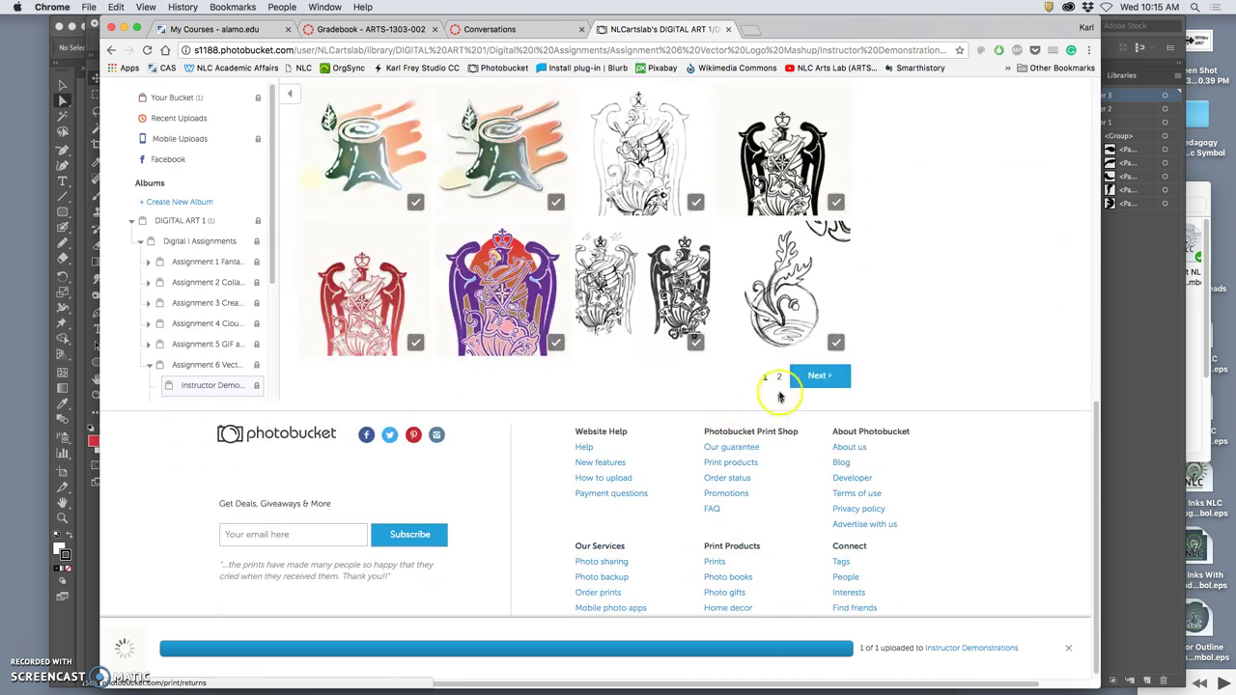
pyautogui.click(794, 376)
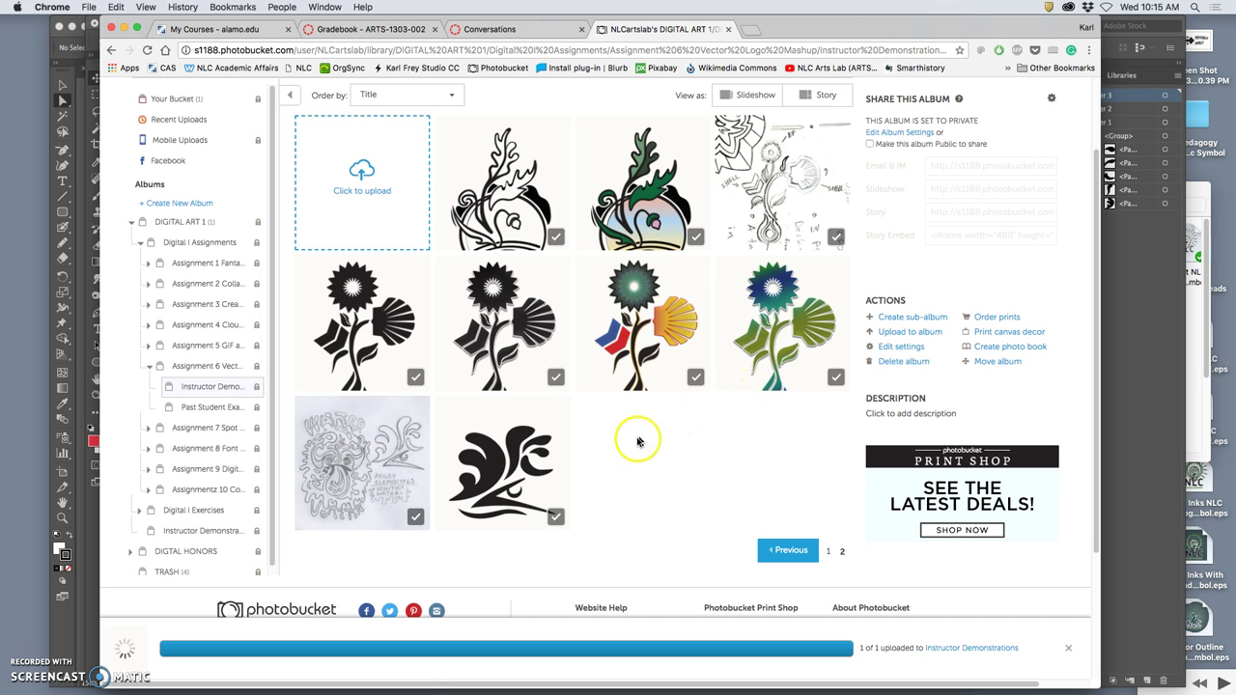
pyautogui.click(374, 465)
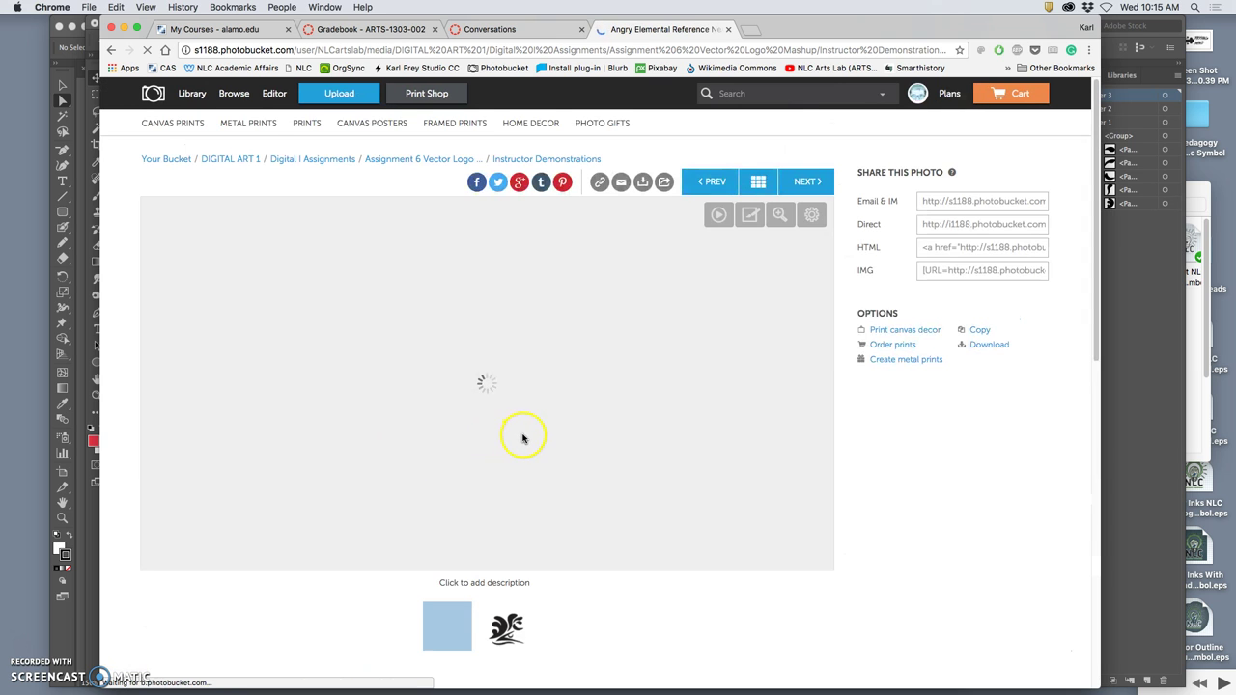
# Step: Give the reference sketch photo its SP18 title numbered 1, dismissing a promotional popup
pyautogui.scroll(-2, 510, 464)
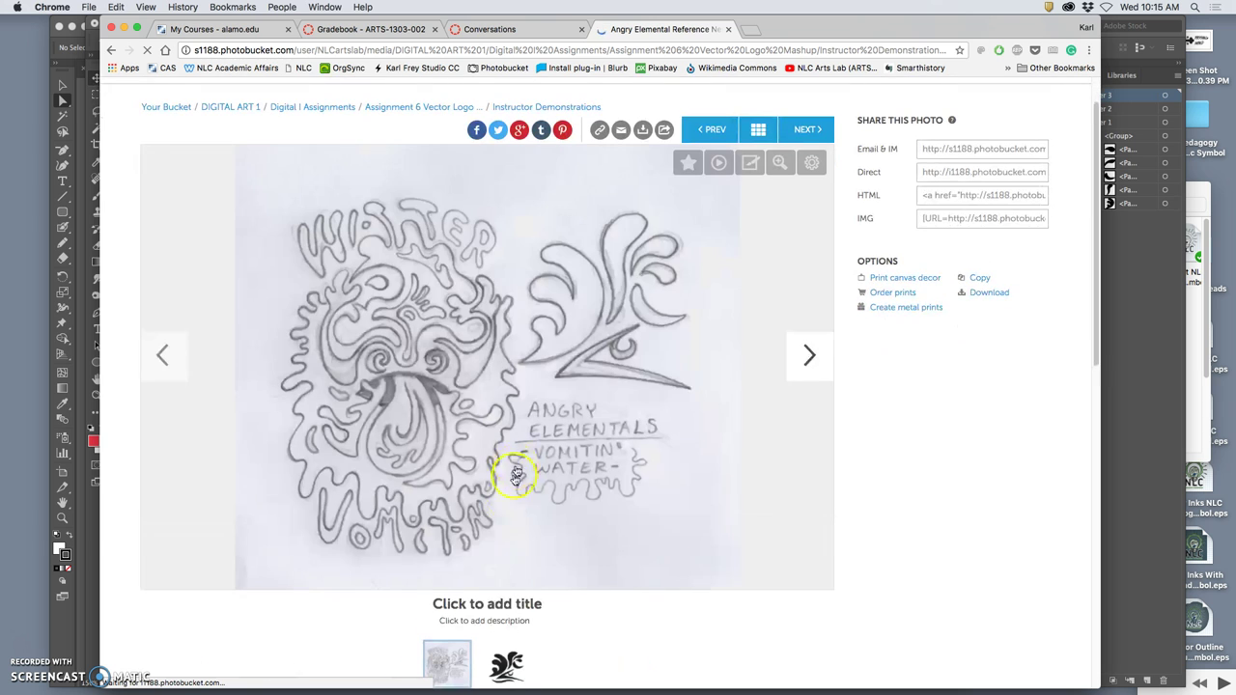
pyautogui.click(486, 604)
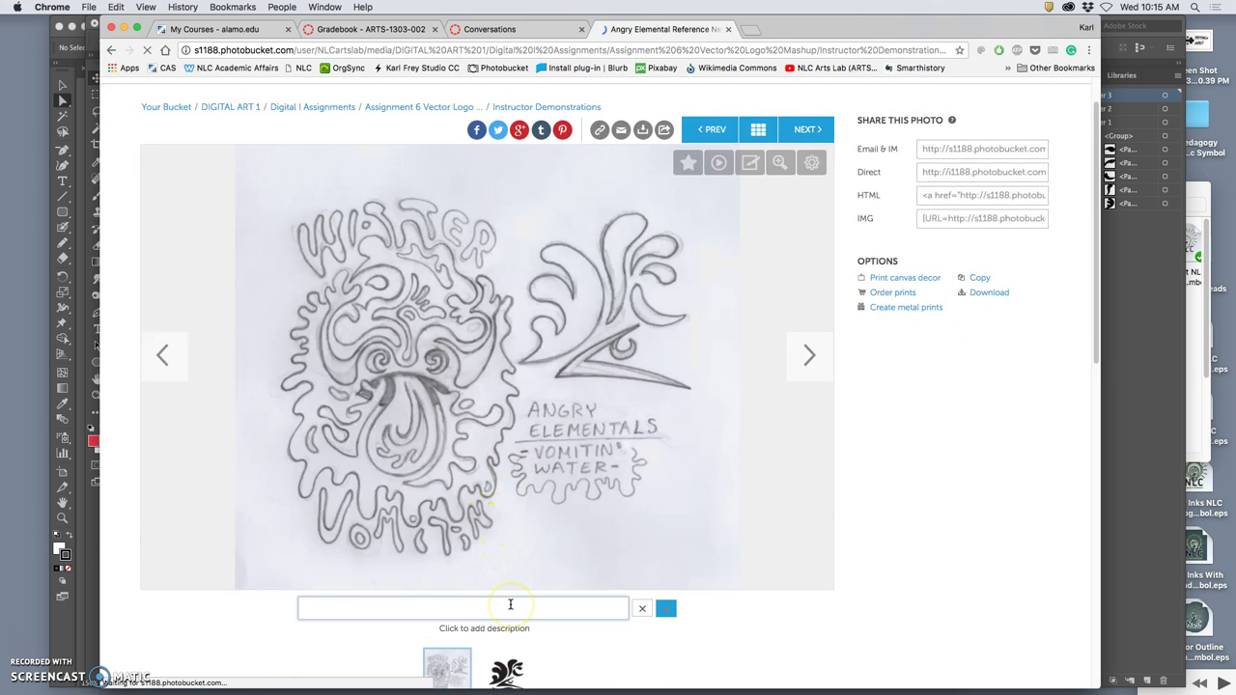
pyautogui.click(588, 449)
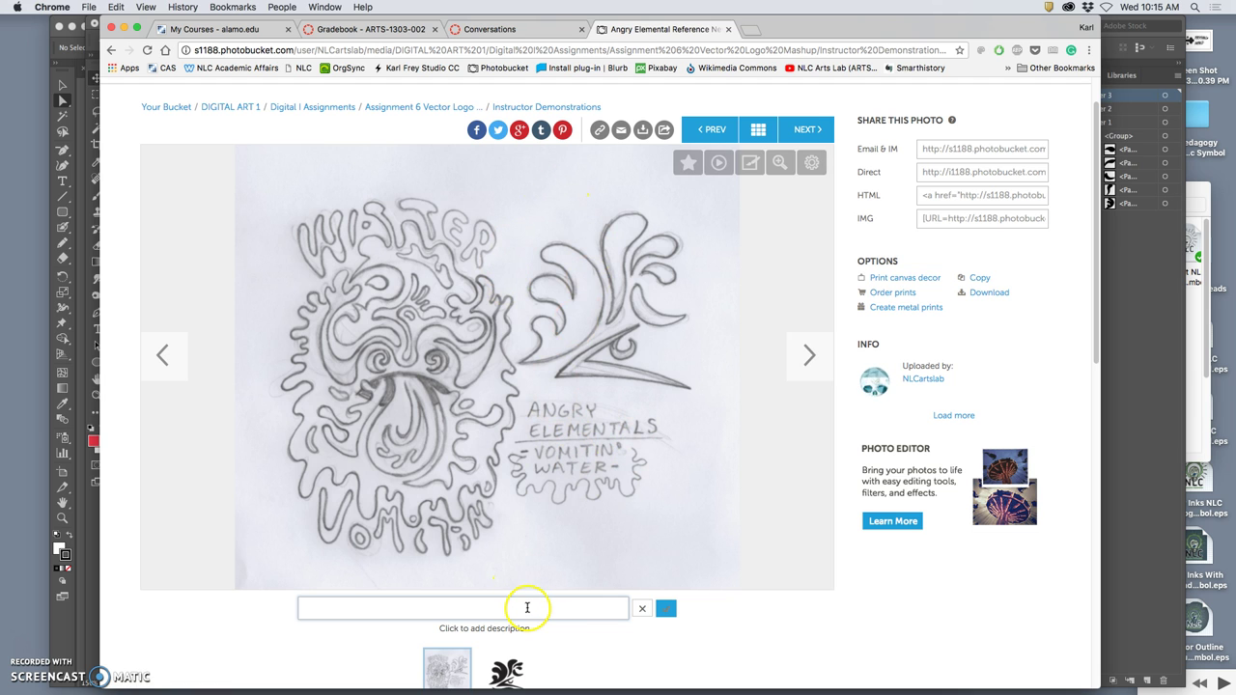
pyautogui.write('SP')
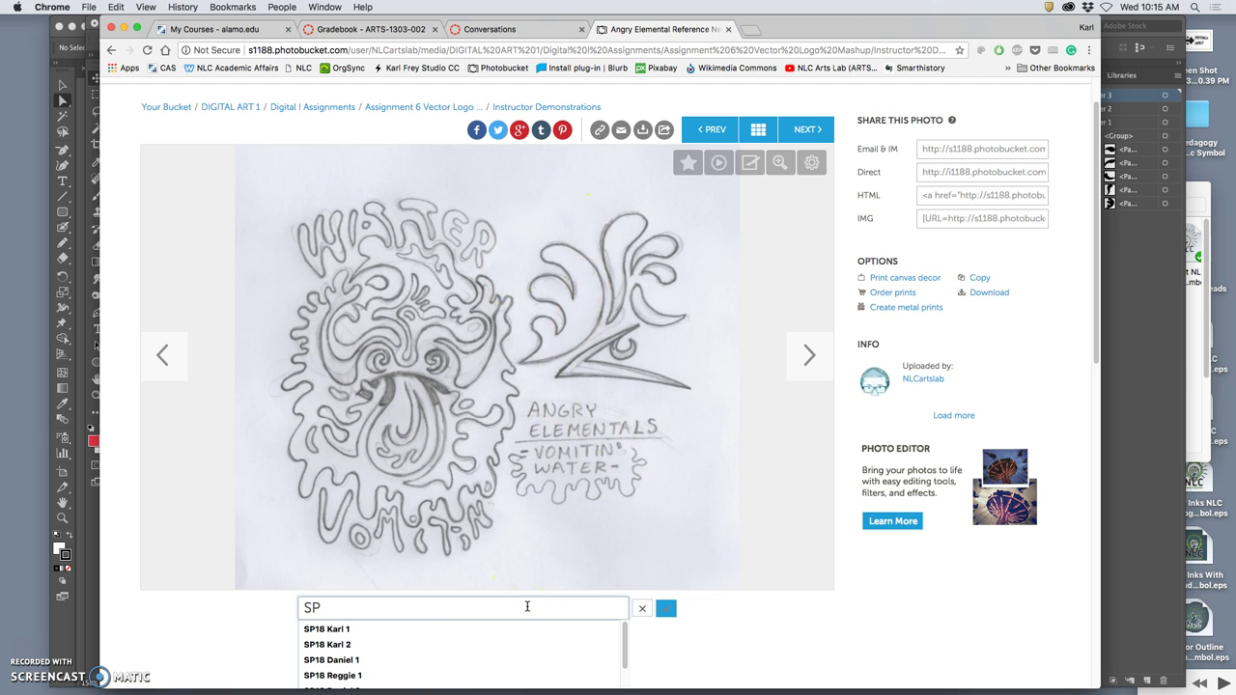
pyautogui.write('18')
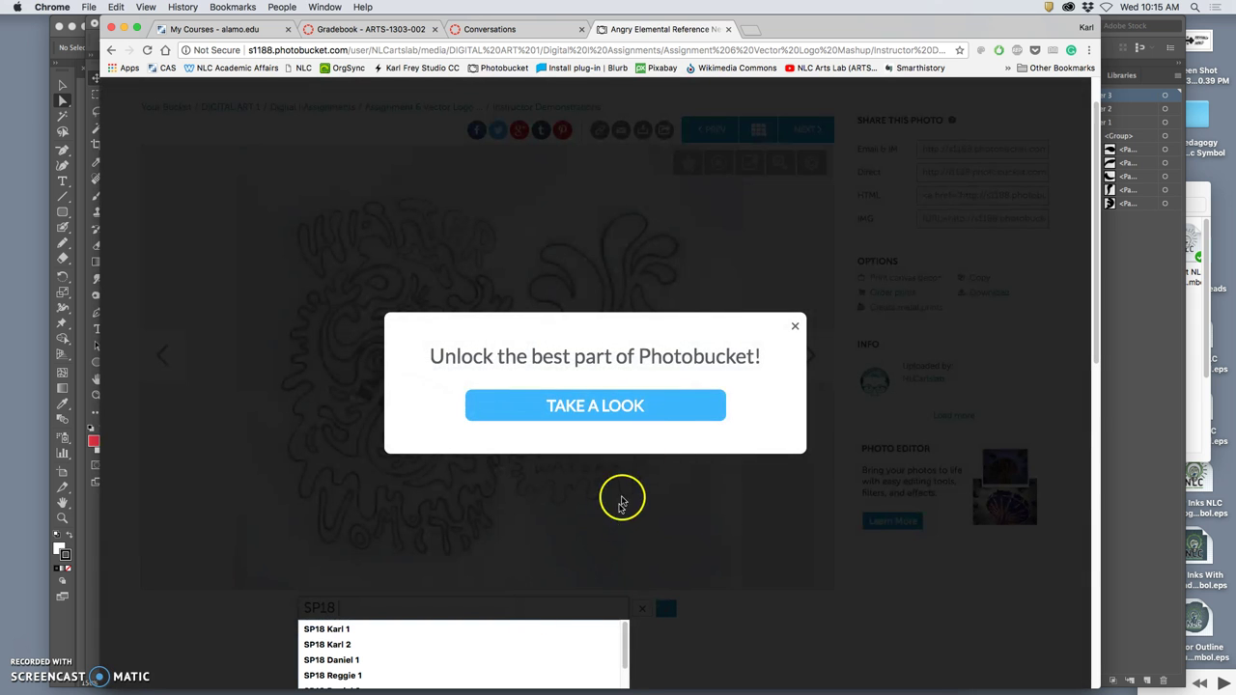
pyautogui.click(795, 326)
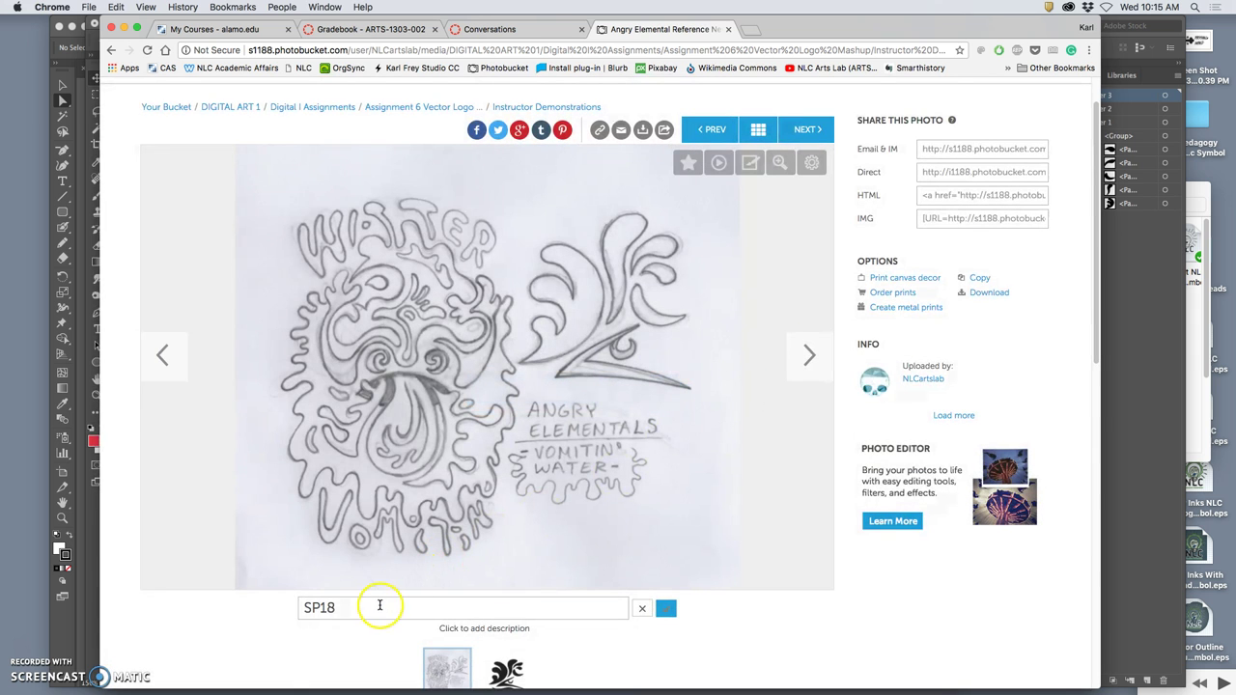
pyautogui.click(377, 607)
pyautogui.write('Karl 1')
pyautogui.click(666, 609)
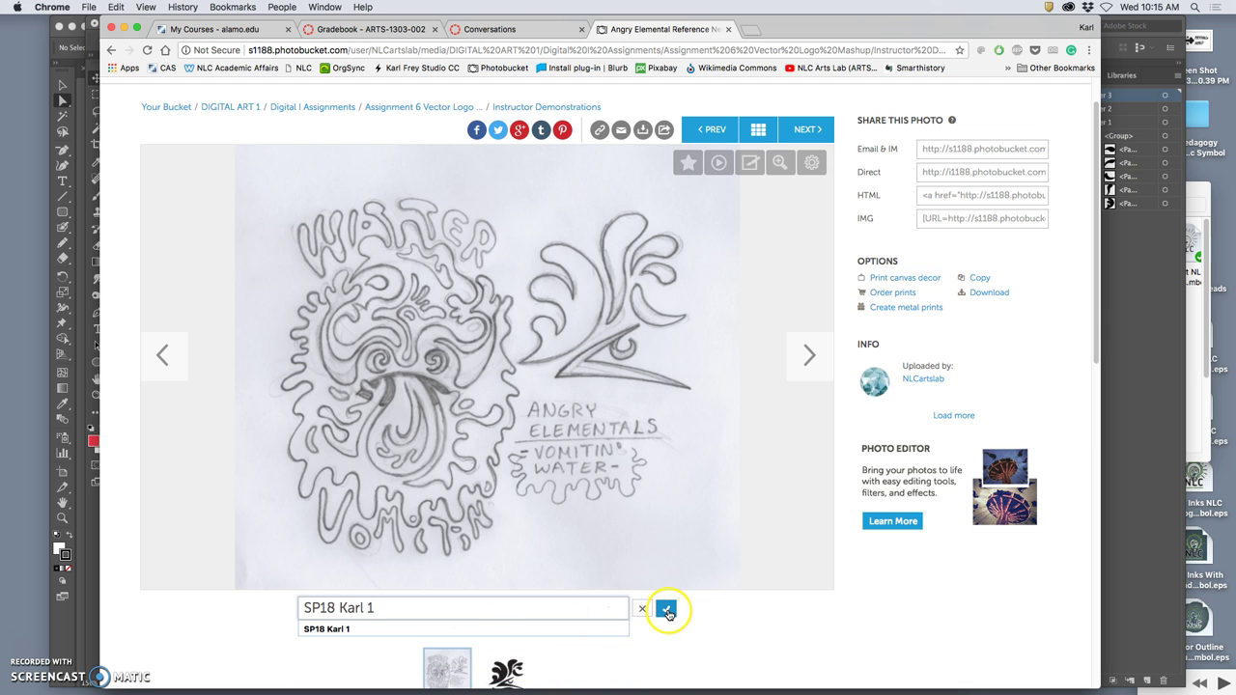
pyautogui.click(667, 610)
# Step: Give the black logo photo its SP18 title numbered 2 and minimize the browser
pyautogui.click(809, 358)
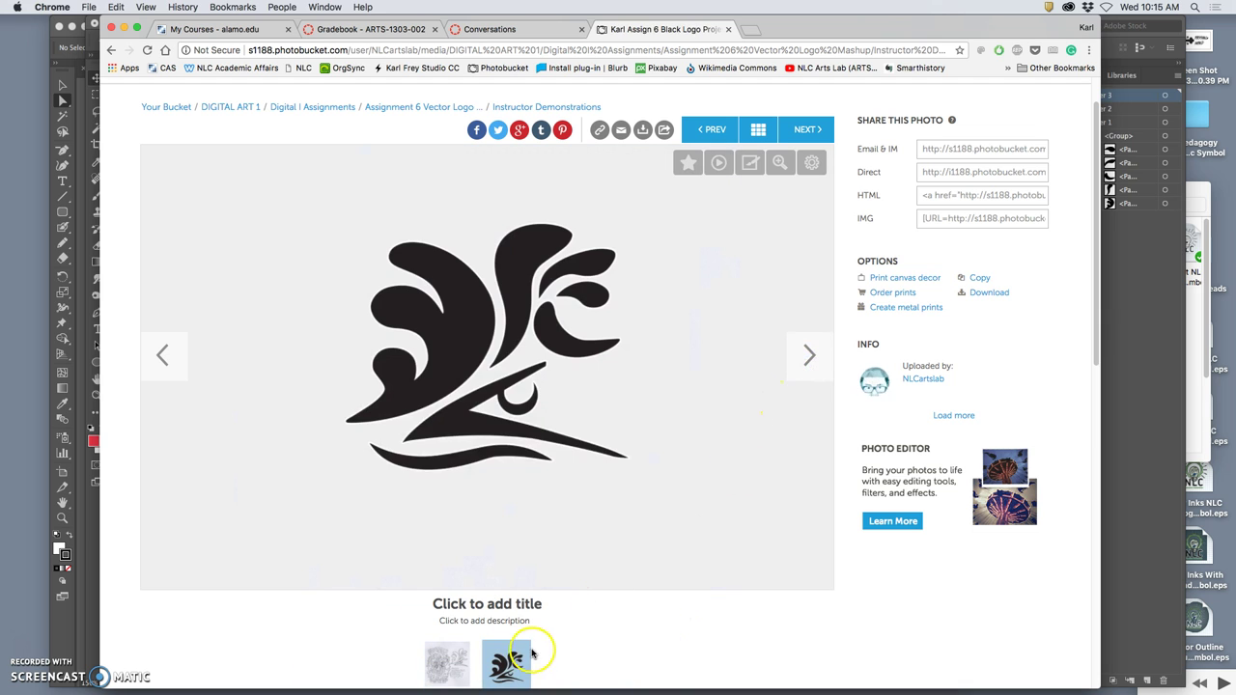
pyautogui.click(523, 604)
pyautogui.write('SP')
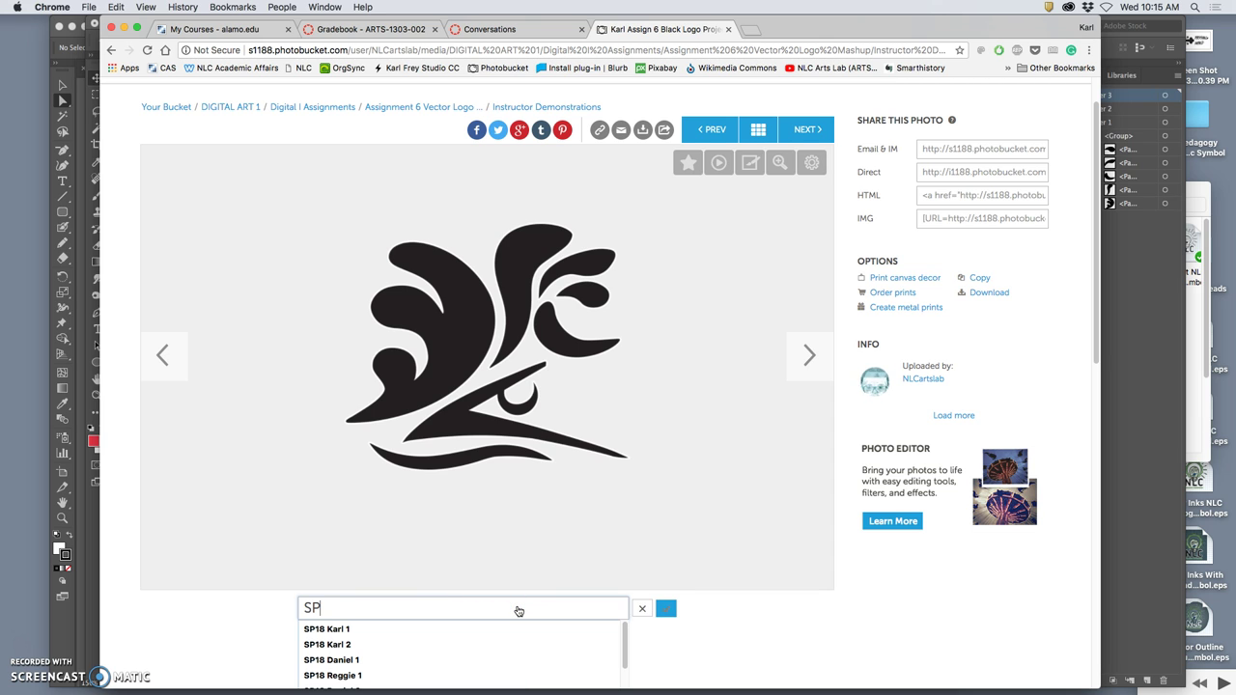
pyautogui.write('18 Karl 2')
pyautogui.click(665, 610)
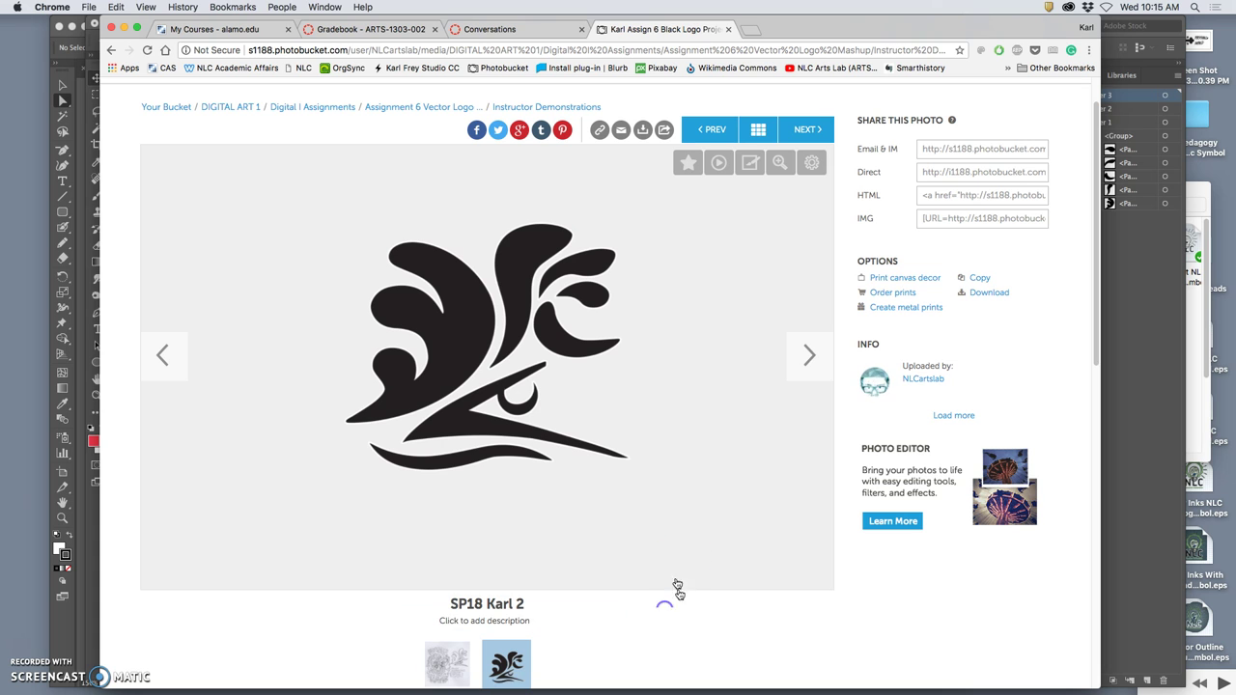
pyautogui.click(124, 28)
# Step: Back in Photoshop, duplicate the logo layer with Cmd+J and drag its Stroke effect onto the copy
pyautogui.click(253, 145)
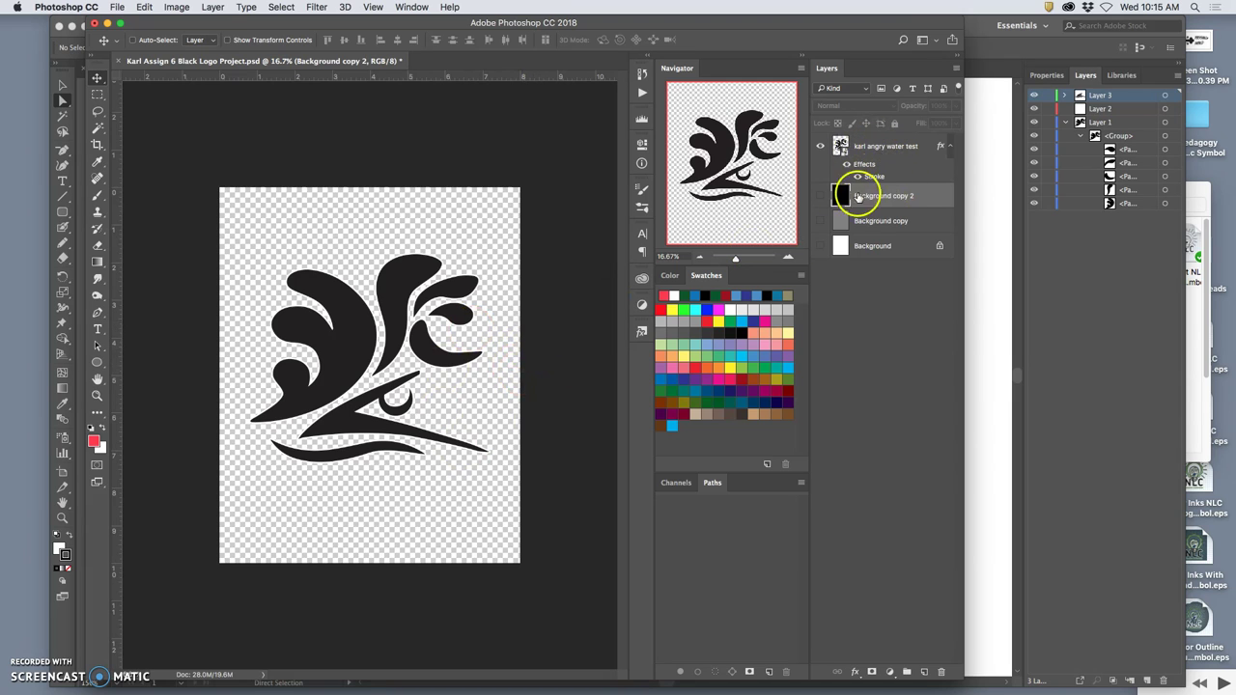
pyautogui.click(820, 195)
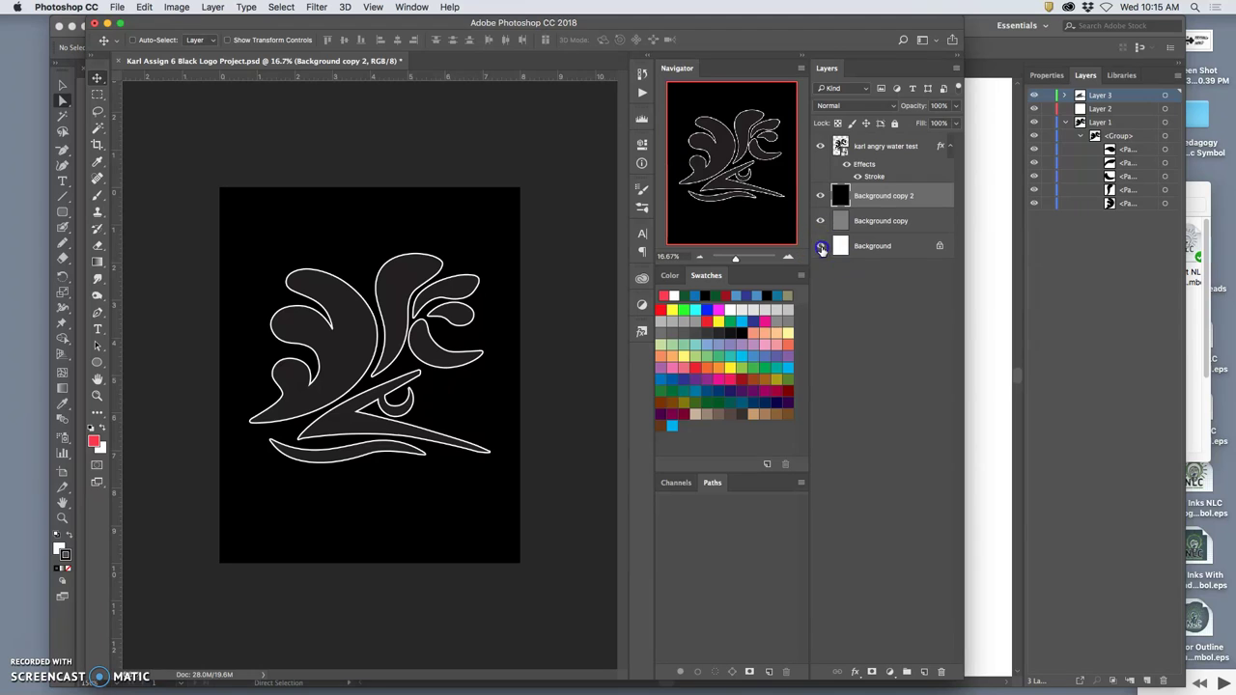
pyautogui.click(819, 196)
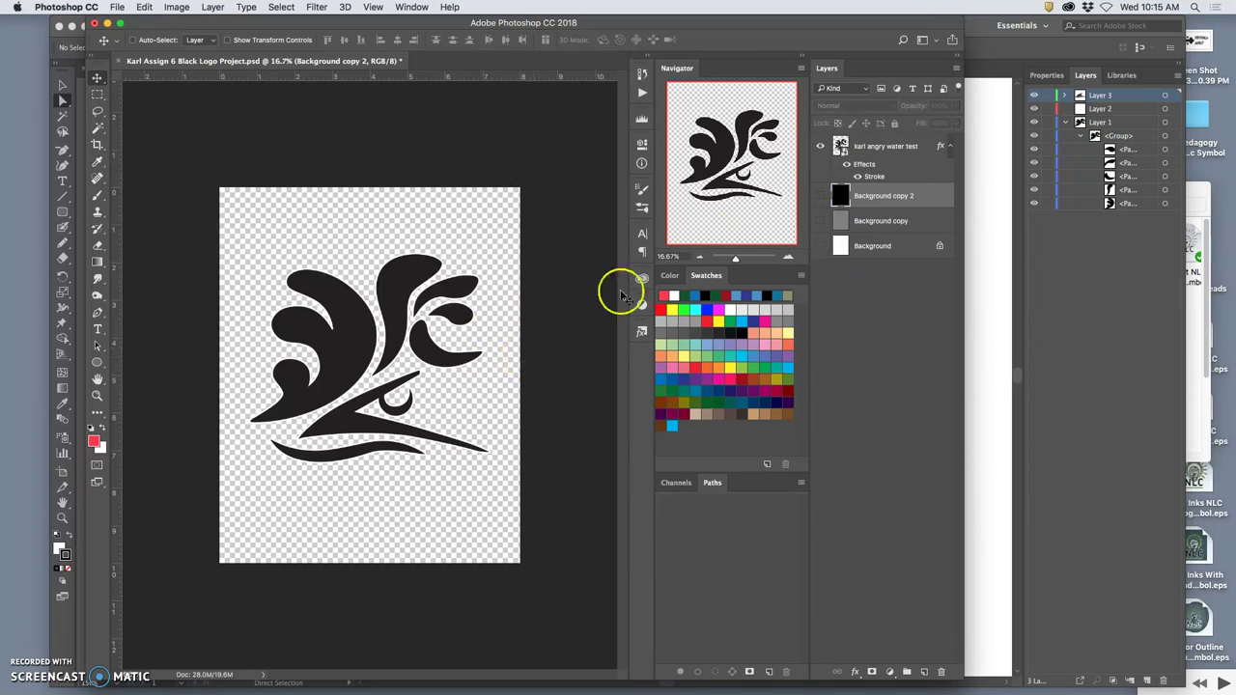
pyautogui.click(866, 147)
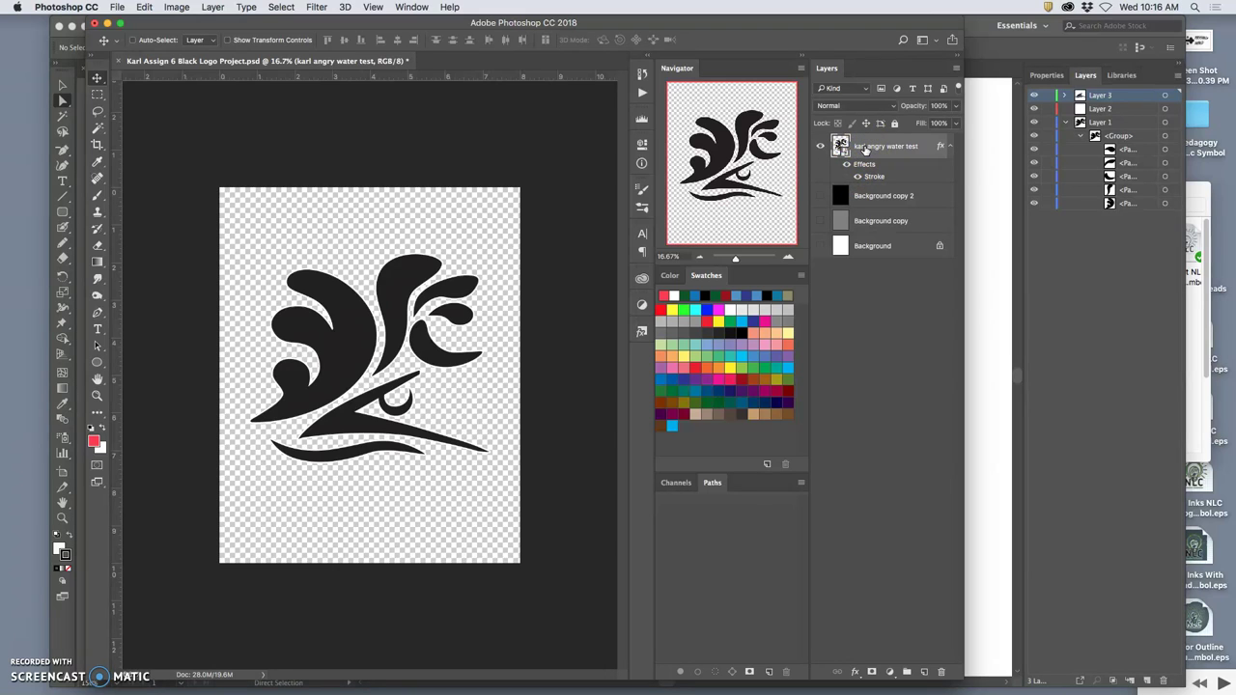
pyautogui.press('super+j')
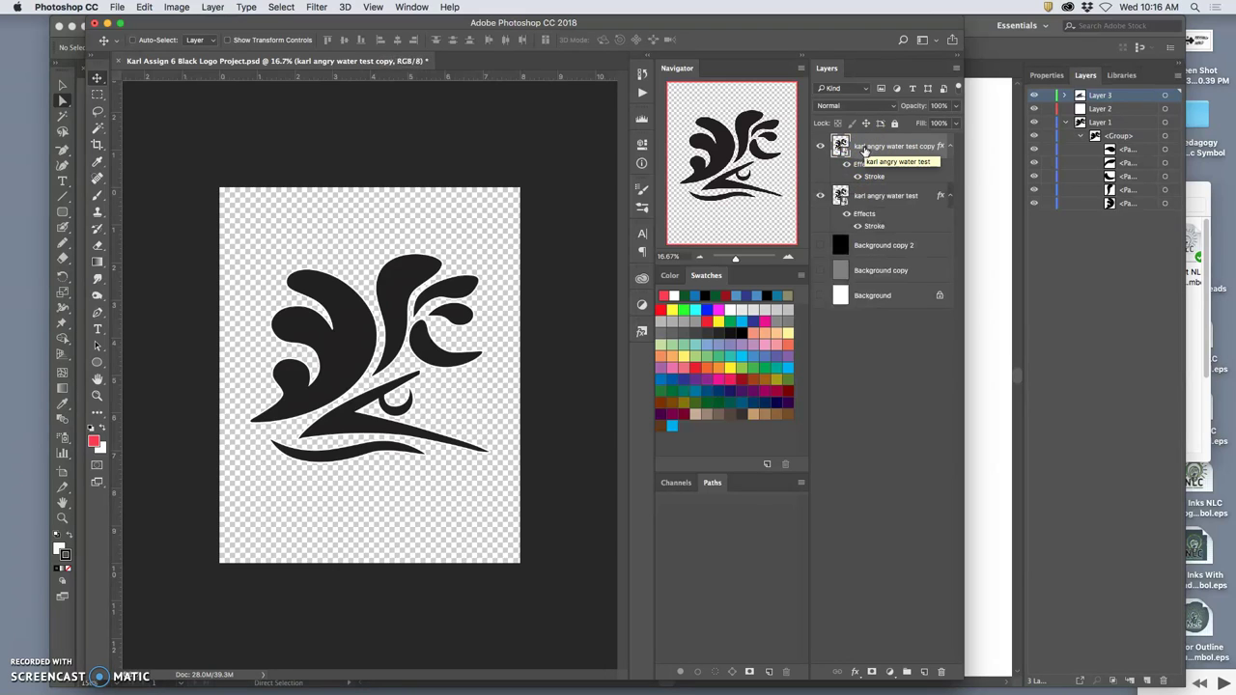
pyautogui.moveTo(864, 150)
pyautogui.mouseDown()
pyautogui.moveTo(863, 199)
pyautogui.moveTo(831, 144)
pyautogui.moveTo(842, 147)
pyautogui.mouseUp()
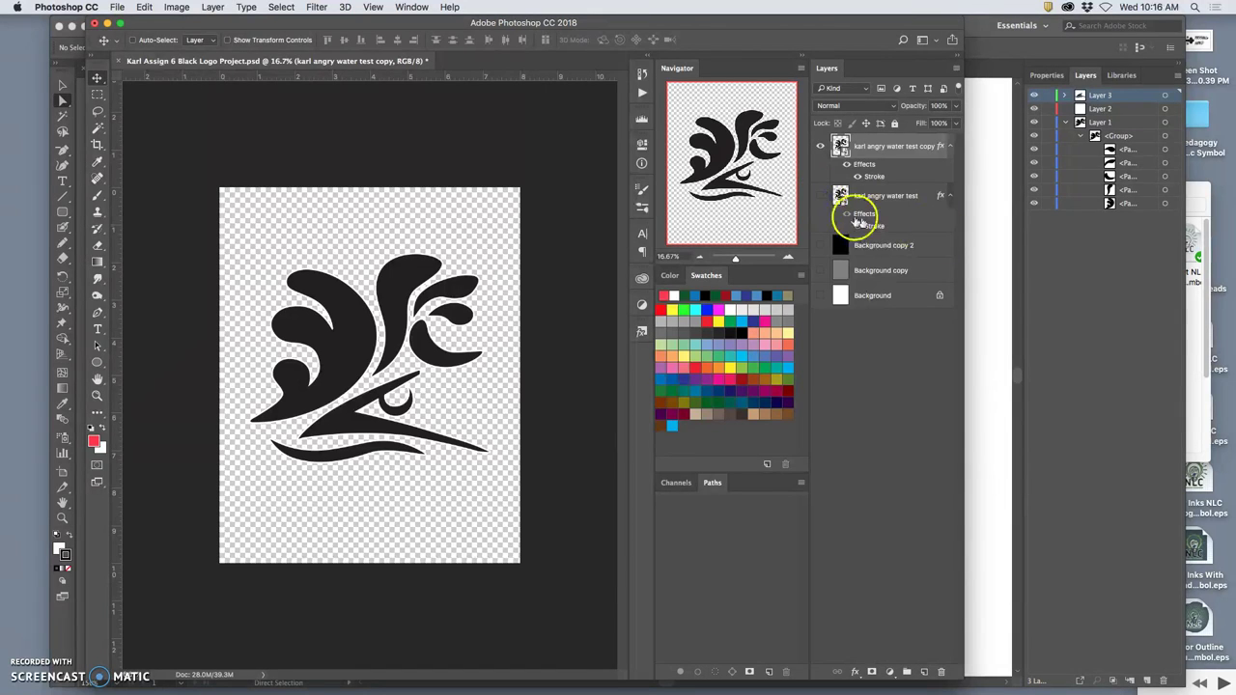
pyautogui.moveTo(857, 220); pyautogui.dragTo(862, 168)
pyautogui.click(819, 270)
# Step: Give the logo copy a #3399cc Color Overlay at 100% opacity in Normal blend mode
pyautogui.doubleClick(865, 166)
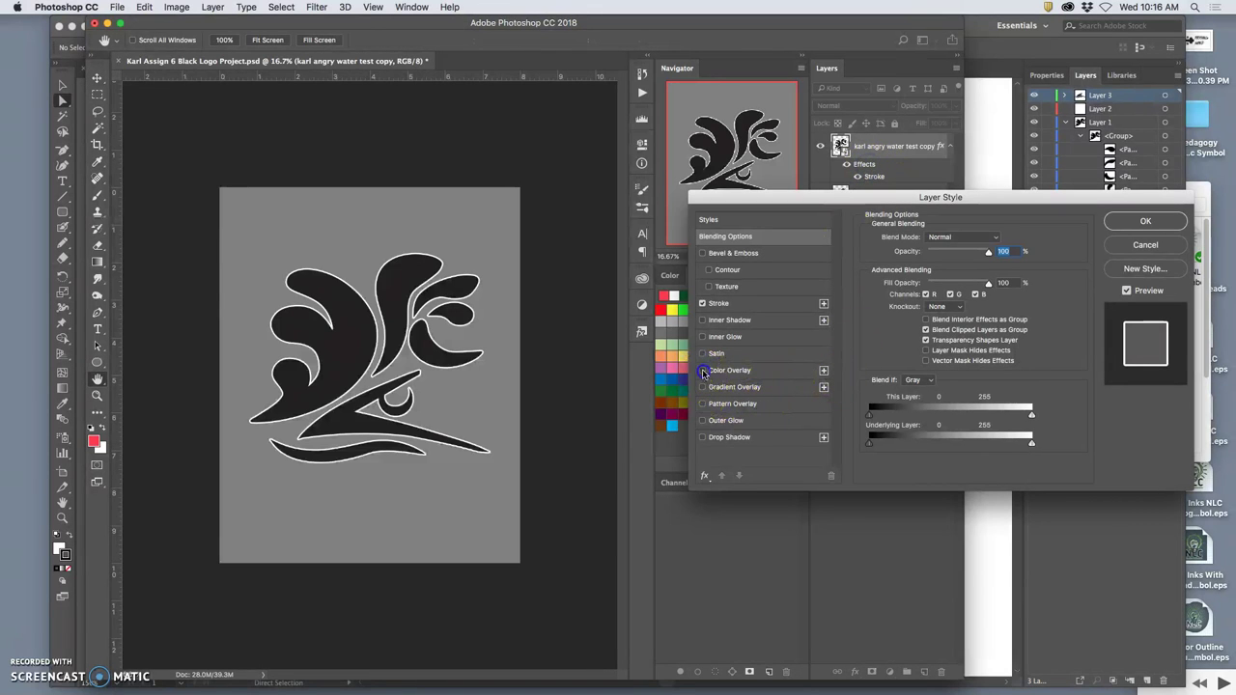
pyautogui.click(739, 379)
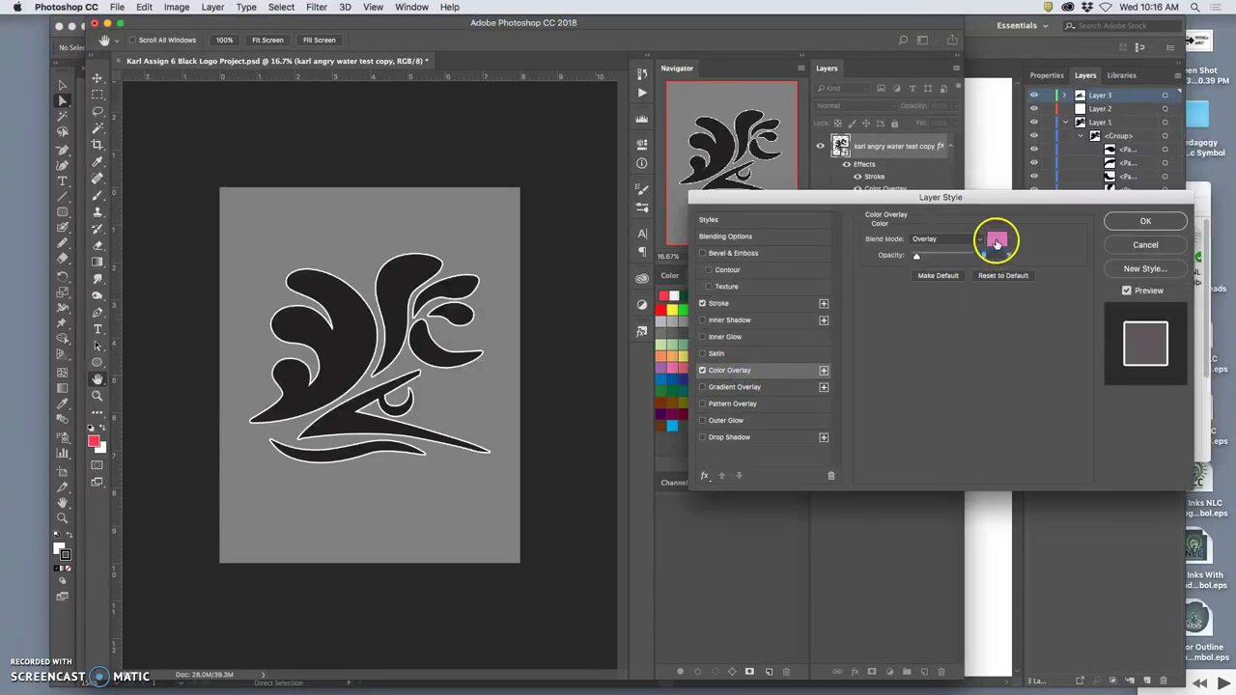
pyautogui.click(994, 246)
pyautogui.click(882, 339)
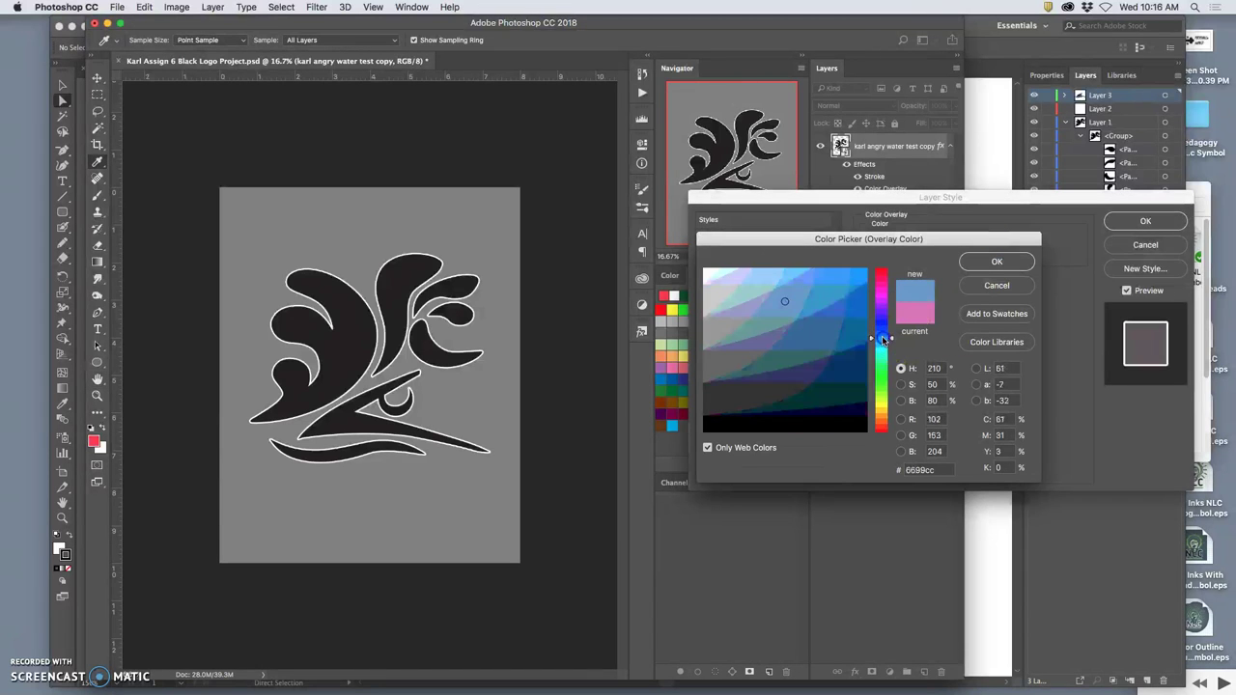
pyautogui.click(822, 303)
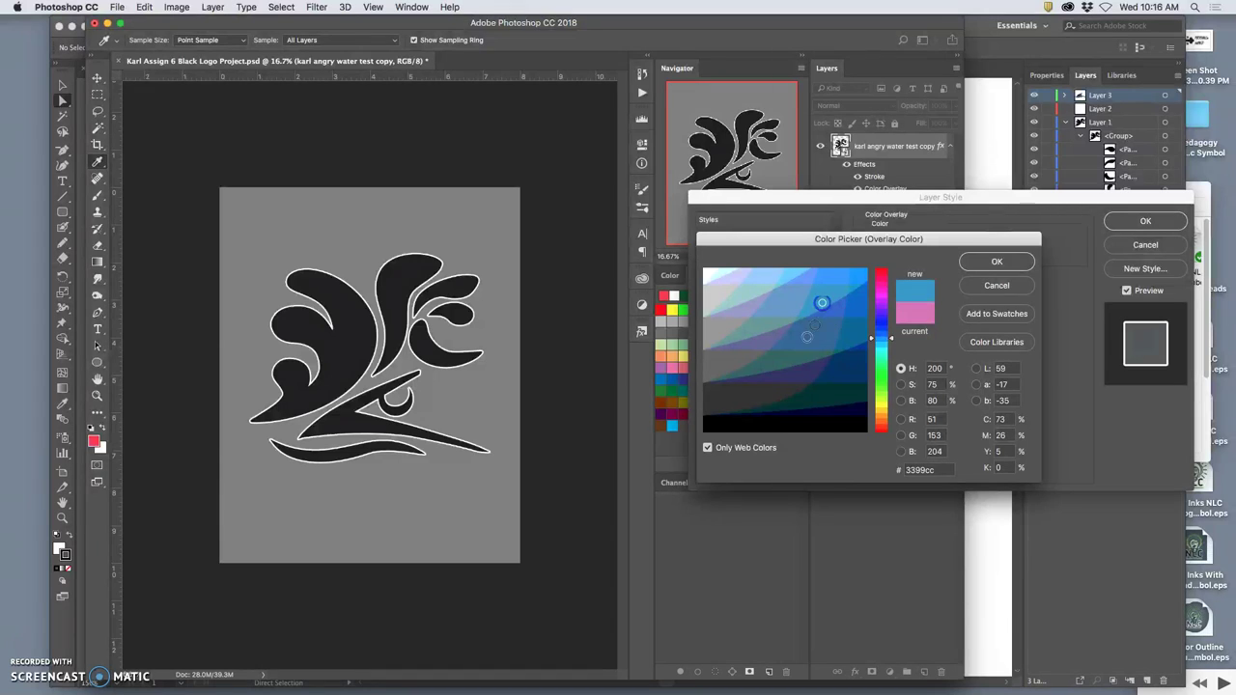
pyautogui.click(994, 262)
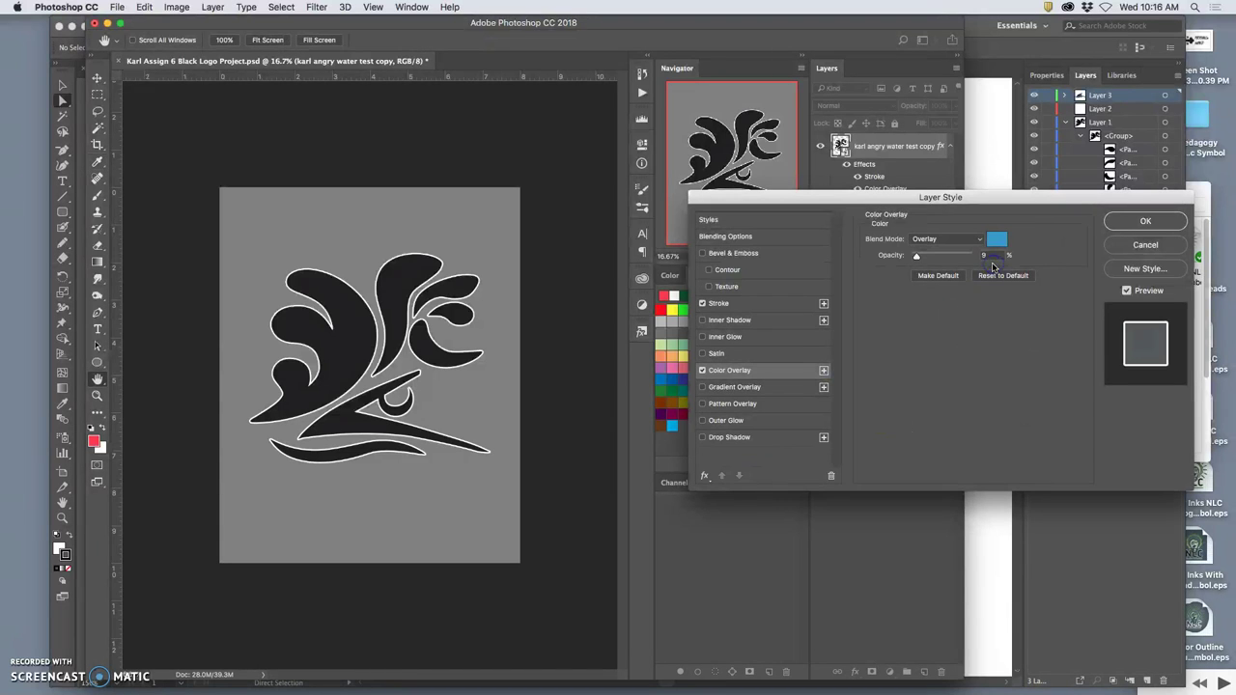
pyautogui.moveTo(993, 267); pyautogui.dragTo(919, 261)
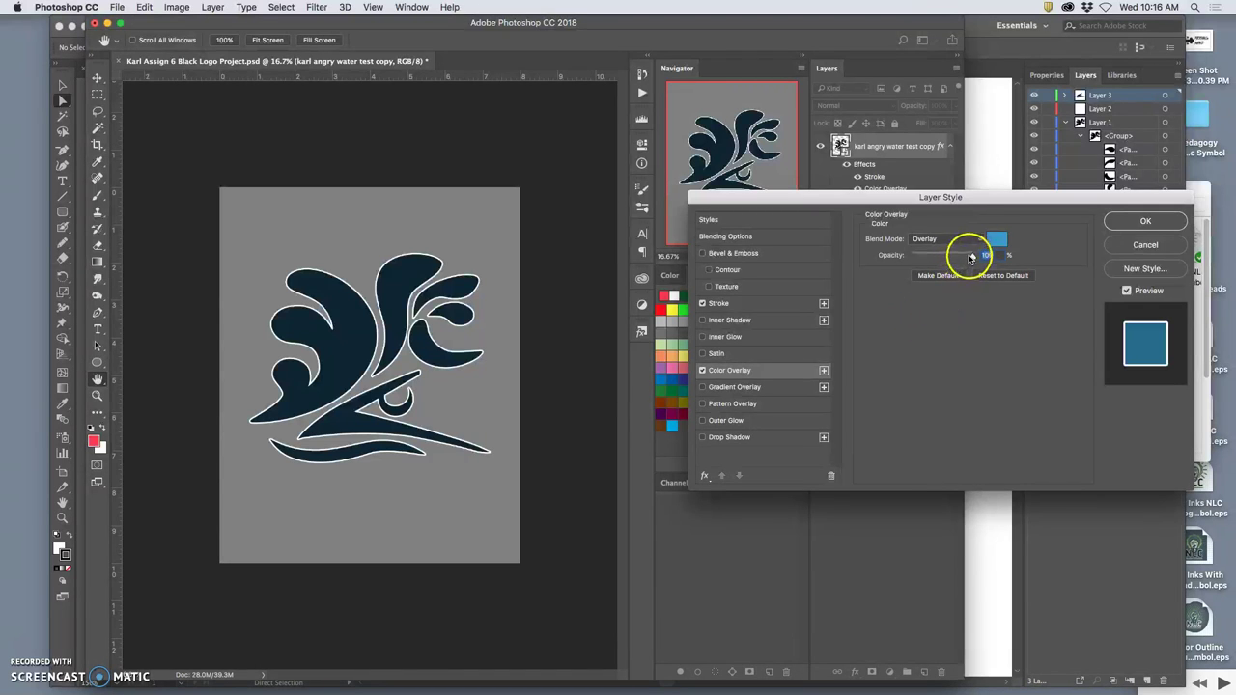
pyautogui.click(944, 238)
pyautogui.click(927, 97)
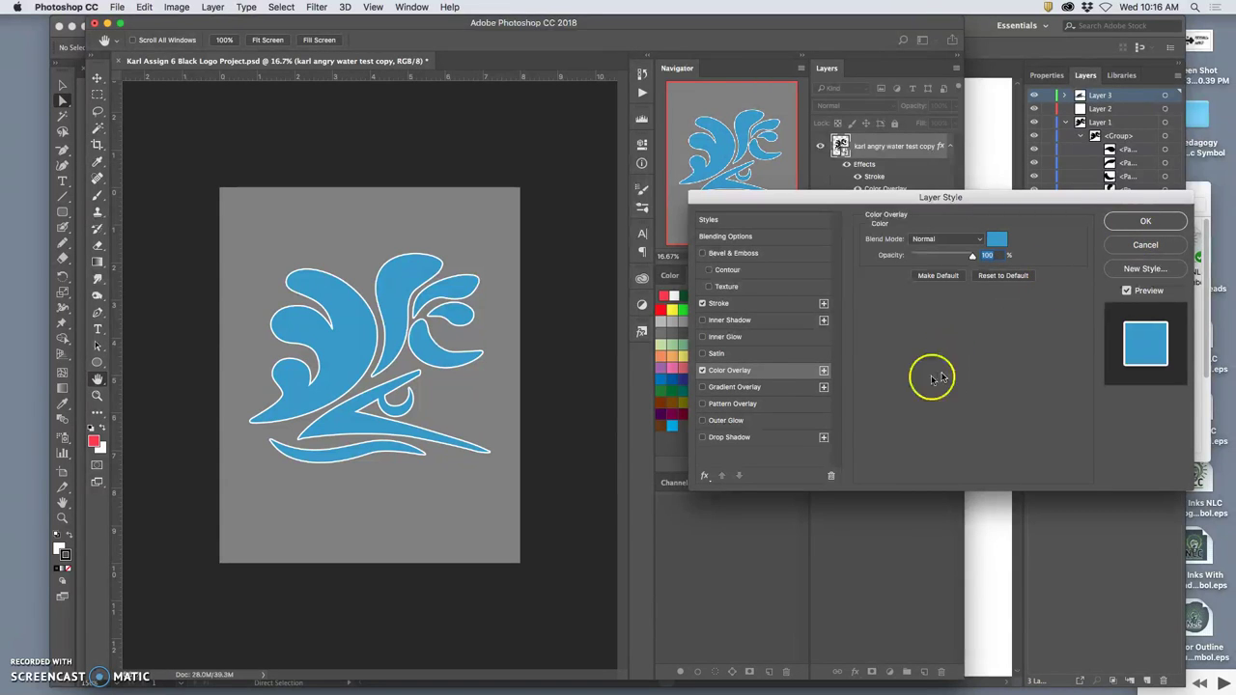
# Step: Enable Gradient Overlay on the logo copy and switch the blue Color Overlay off
pyautogui.click(714, 388)
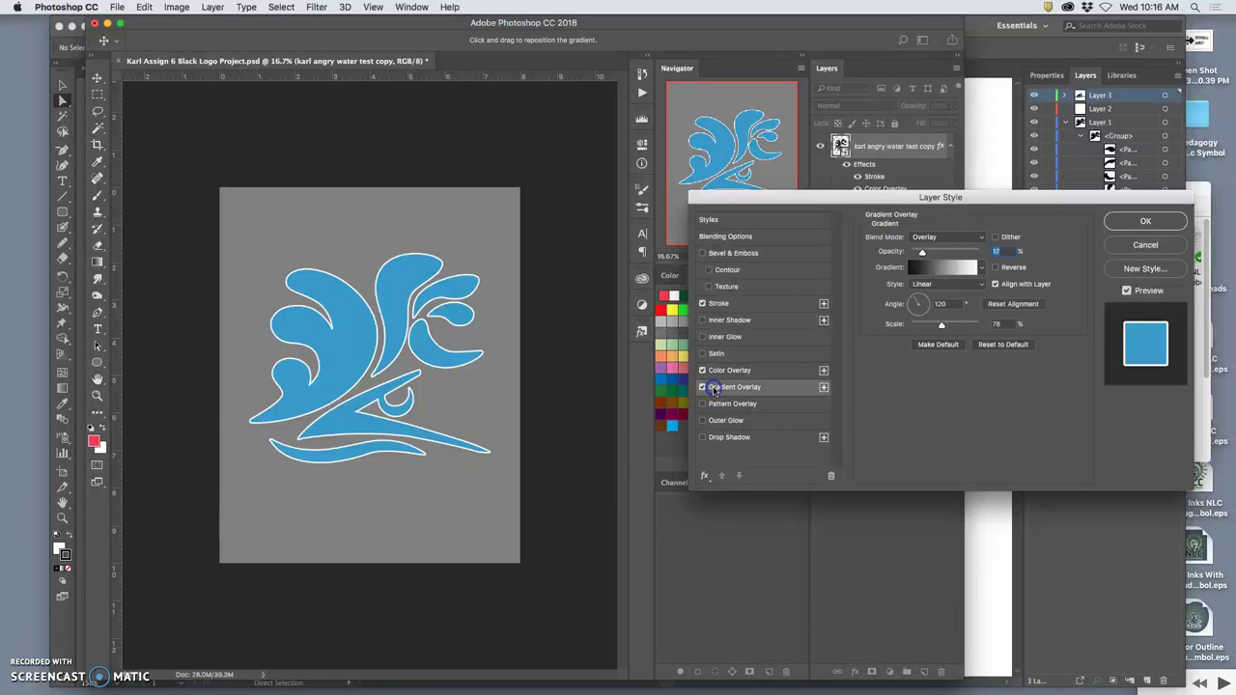
pyautogui.click(710, 382)
pyautogui.click(703, 371)
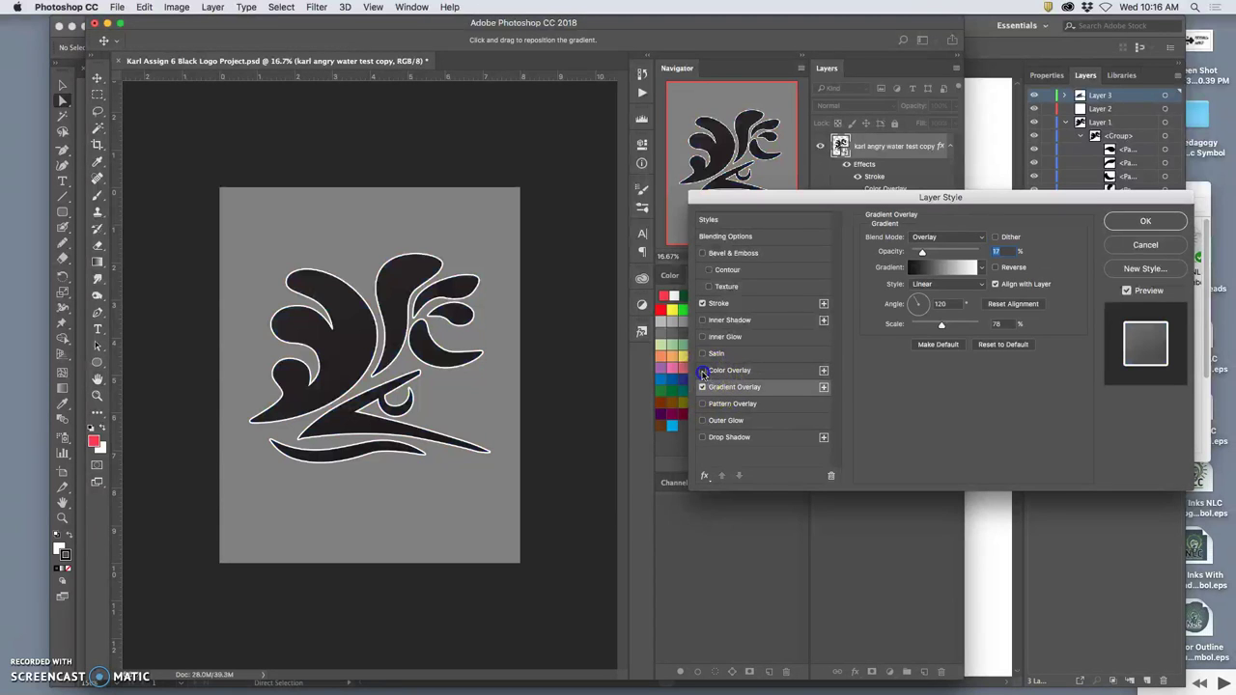
pyautogui.click(703, 371)
pyautogui.click(703, 371)
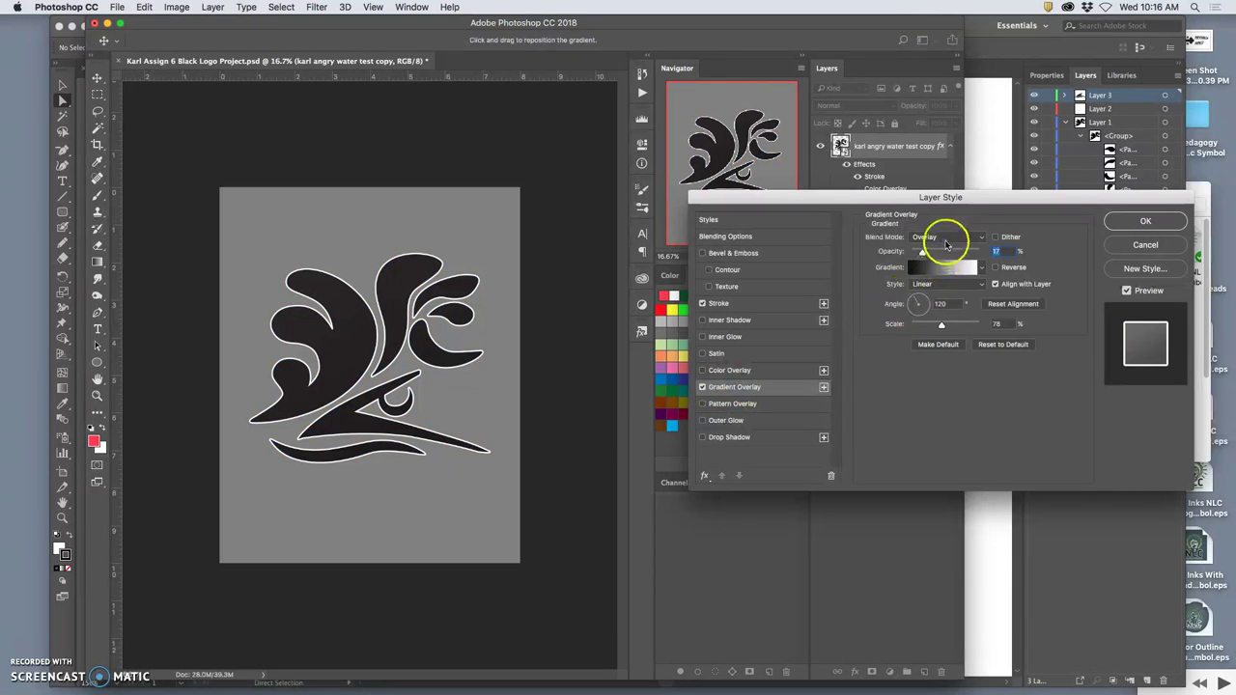
# Step: Set the Gradient Overlay to Normal blend mode with the Black, White gradient preset
pyautogui.click(944, 238)
pyautogui.click(930, 98)
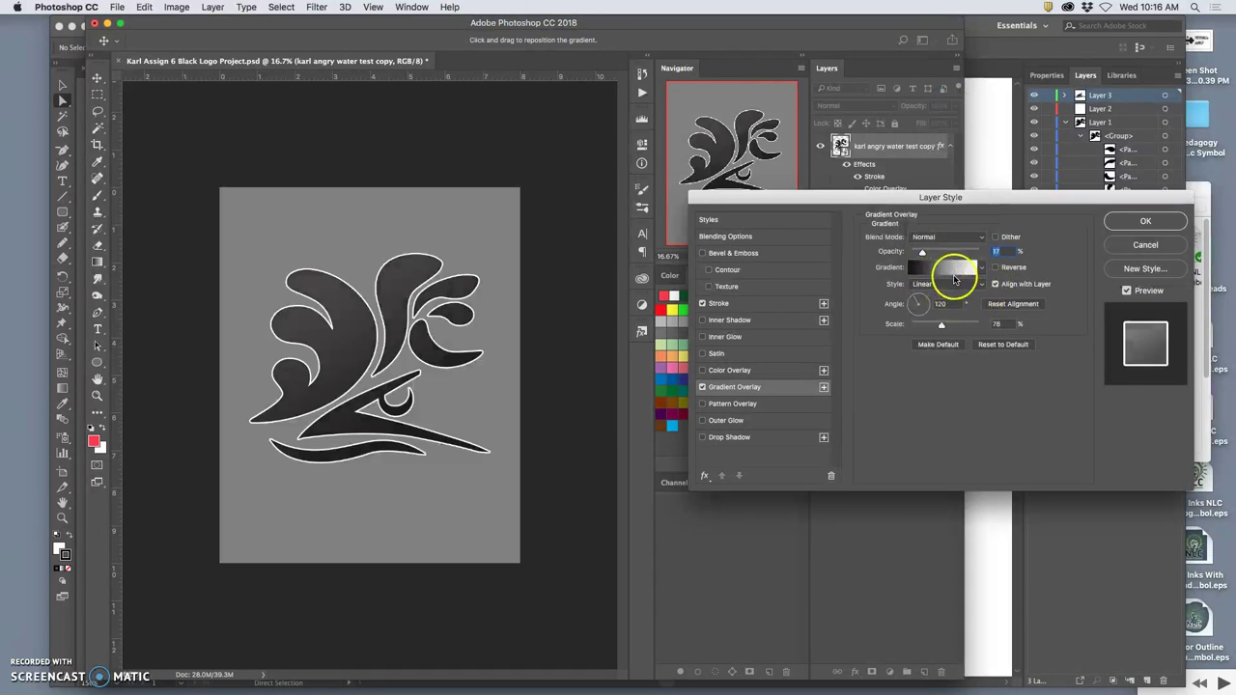
pyautogui.click(949, 271)
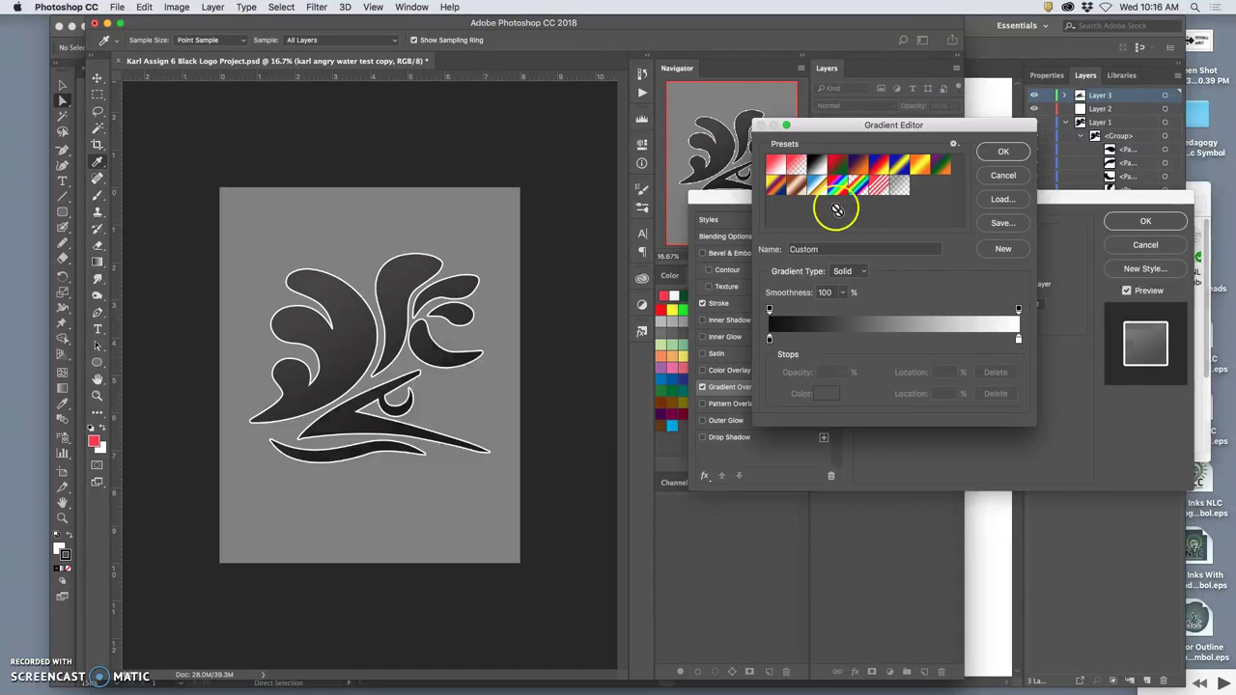
pyautogui.click(818, 166)
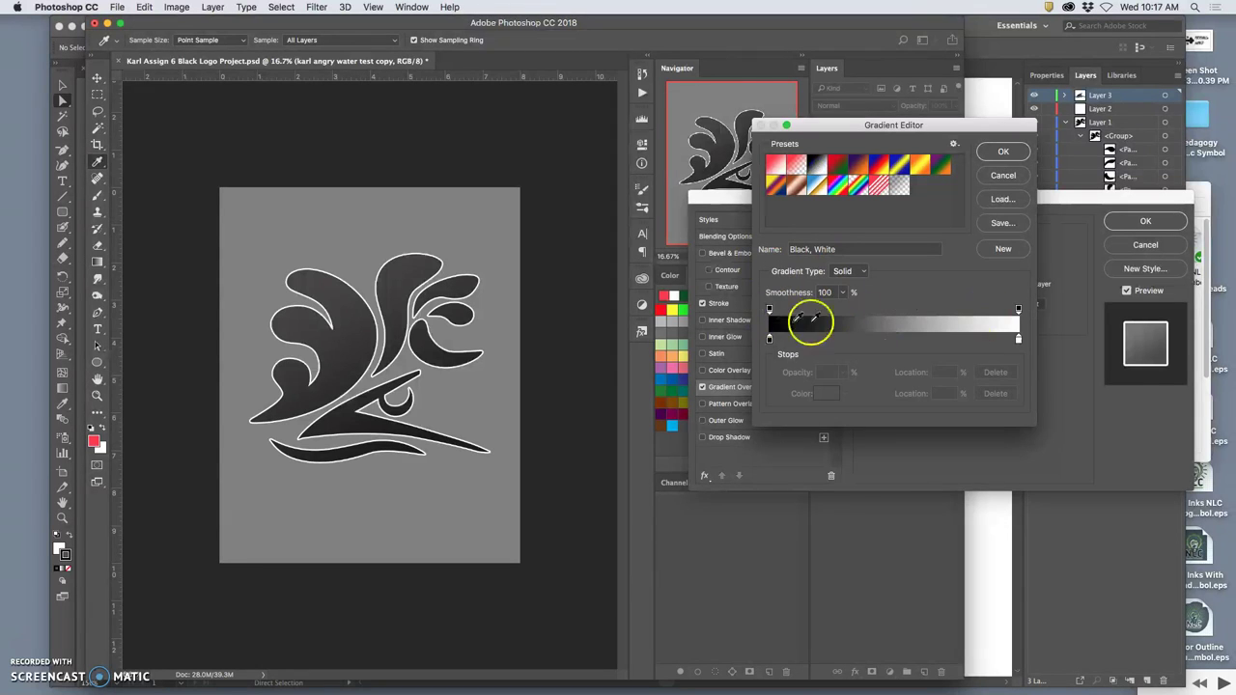
pyautogui.click(1005, 153)
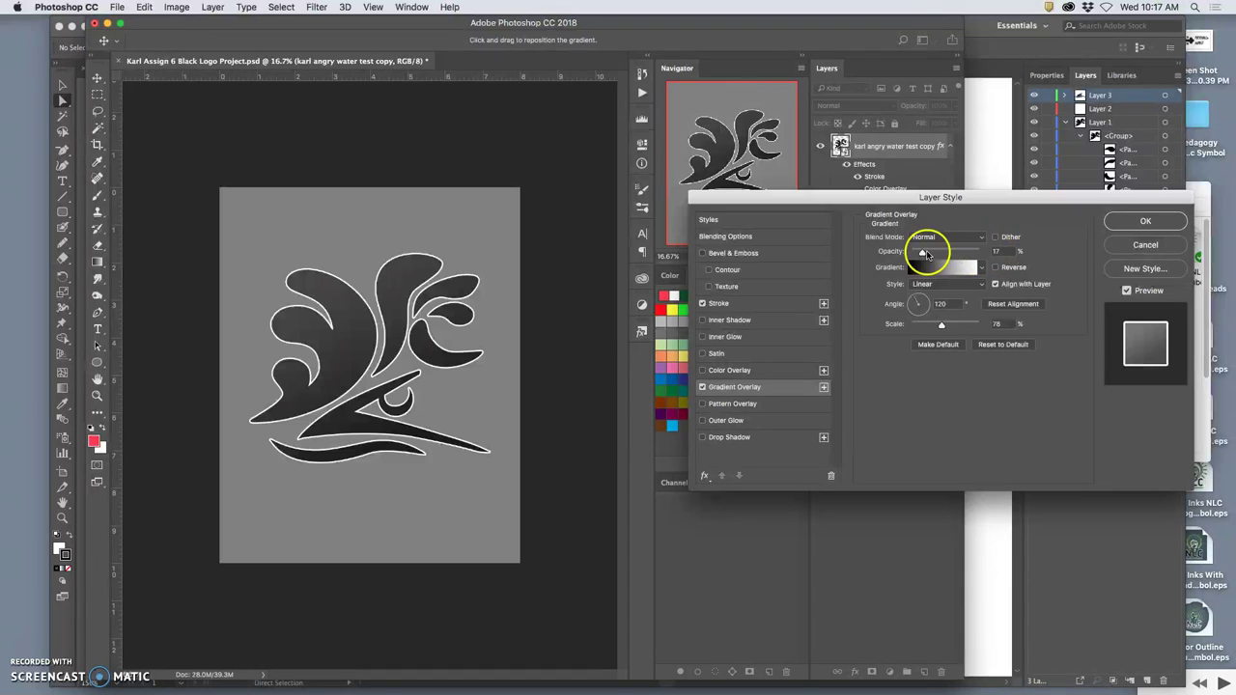
# Step: Set gradient opacity 100%, angle 119° and scale 80%, then re-enable the Color Overlay
pyautogui.moveTo(924, 251); pyautogui.dragTo(999, 254)
pyautogui.click(936, 322)
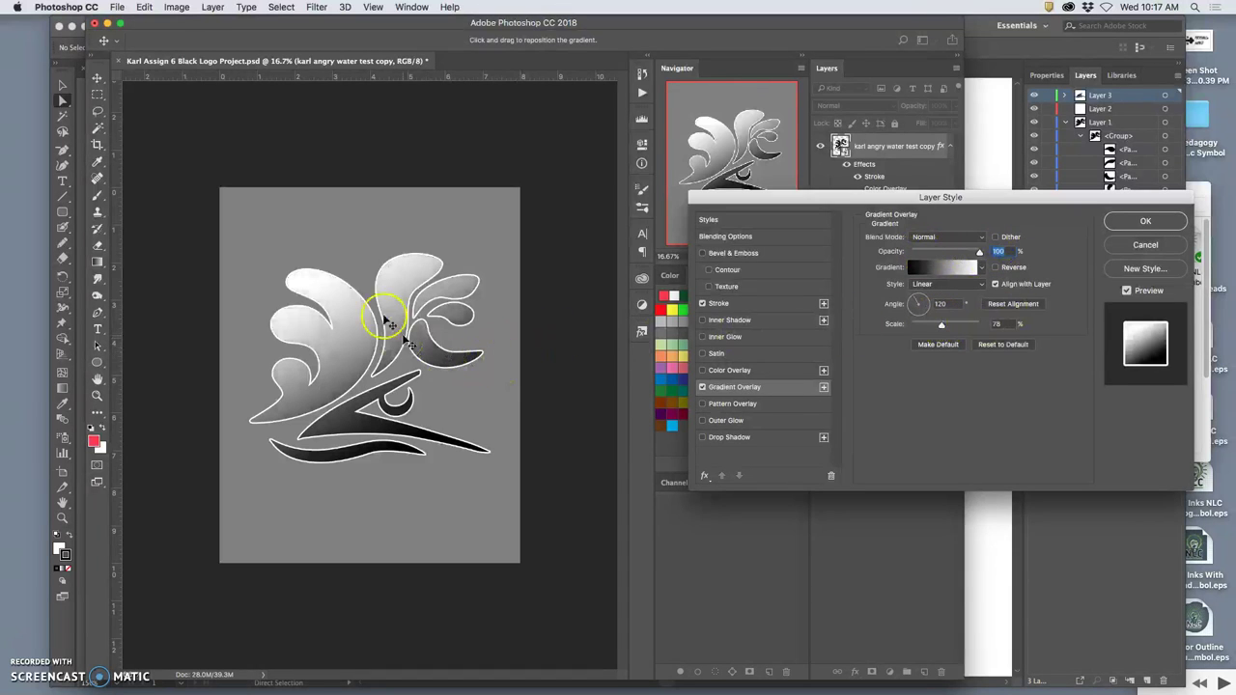
pyautogui.moveTo(369, 297)
pyautogui.mouseDown()
pyautogui.moveTo(331, 344)
pyautogui.moveTo(377, 411)
pyautogui.moveTo(331, 406)
pyautogui.moveTo(373, 281)
pyautogui.moveTo(424, 385)
pyautogui.moveTo(380, 414)
pyautogui.moveTo(395, 389)
pyautogui.moveTo(402, 441)
pyautogui.moveTo(391, 425)
pyautogui.moveTo(428, 378)
pyautogui.moveTo(297, 378)
pyautogui.moveTo(421, 396)
pyautogui.moveTo(356, 424)
pyautogui.mouseUp()
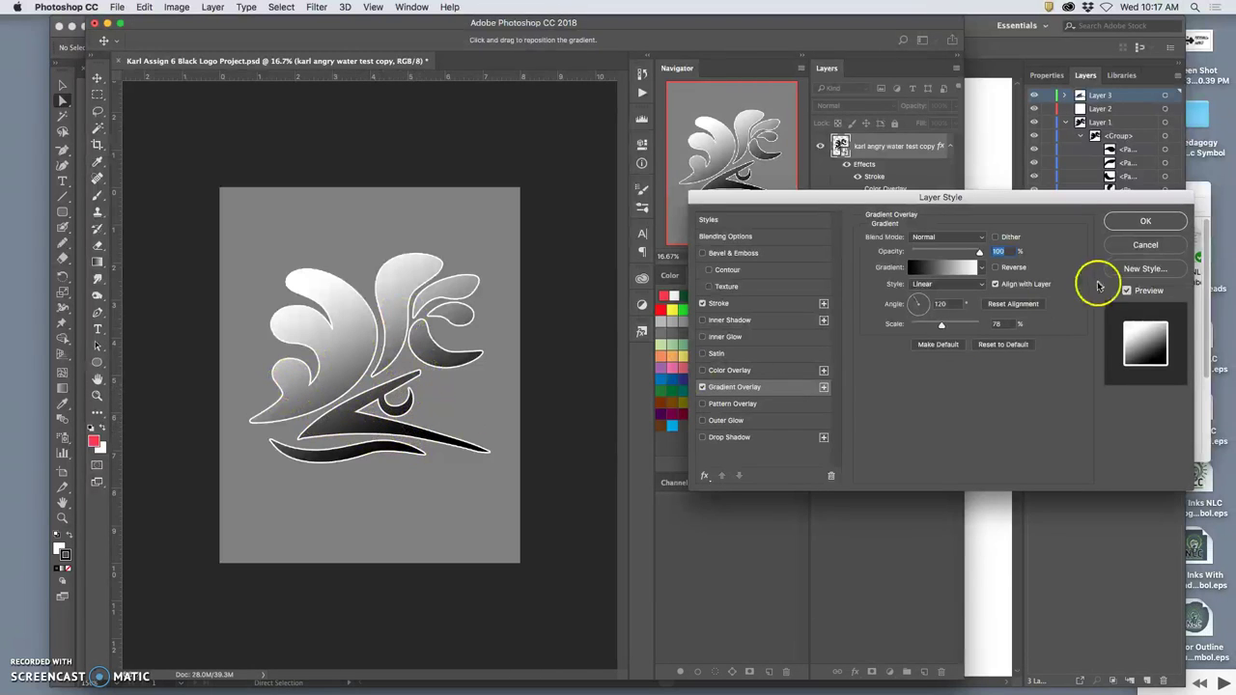
pyautogui.click(927, 302)
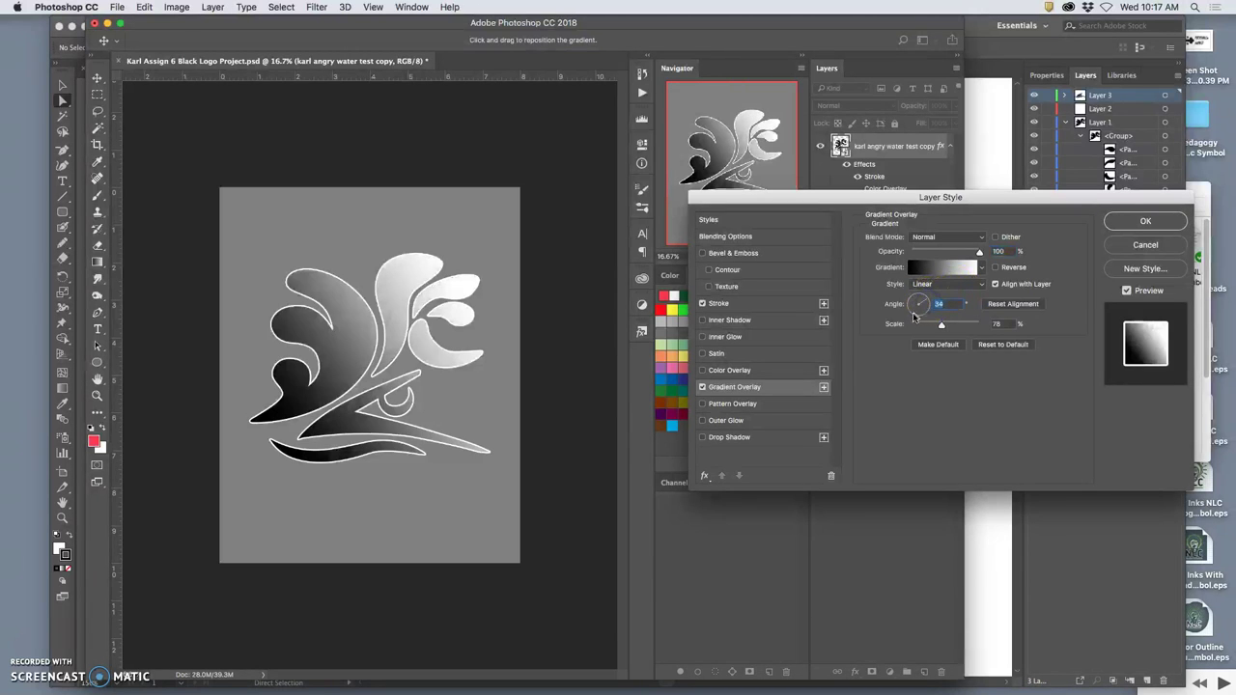
pyautogui.click(911, 311)
pyautogui.click(916, 300)
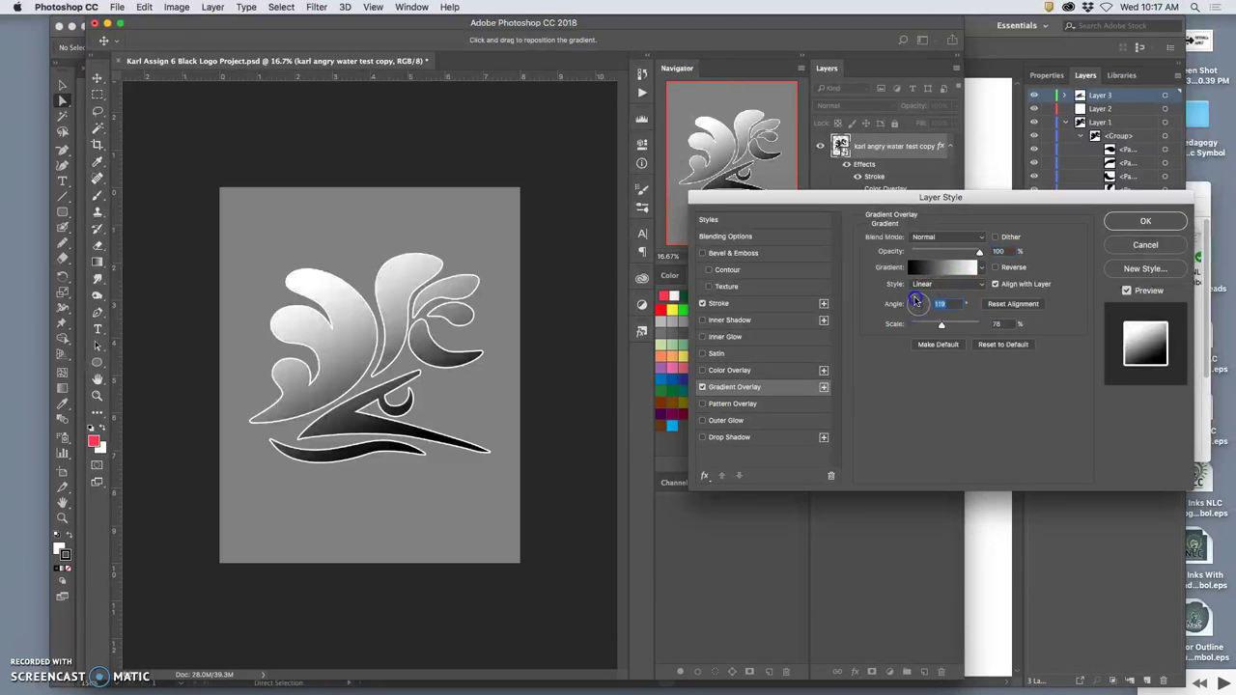
pyautogui.moveTo(941, 325); pyautogui.dragTo(951, 325)
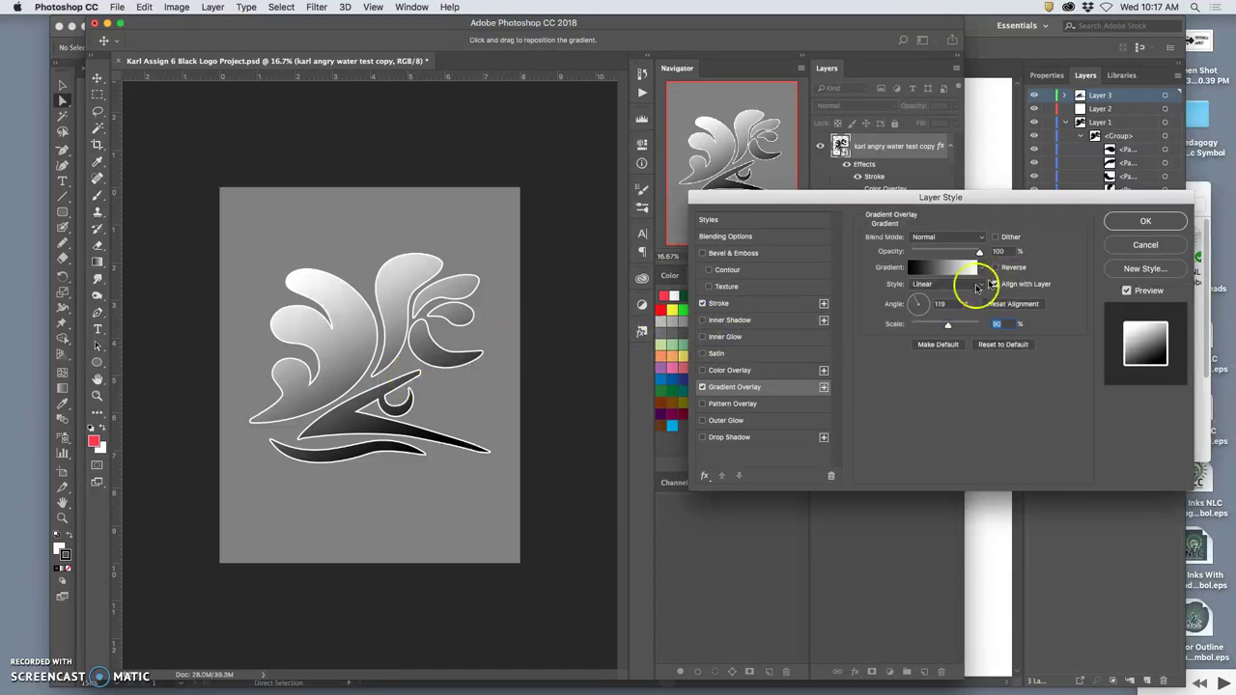
pyautogui.click(702, 371)
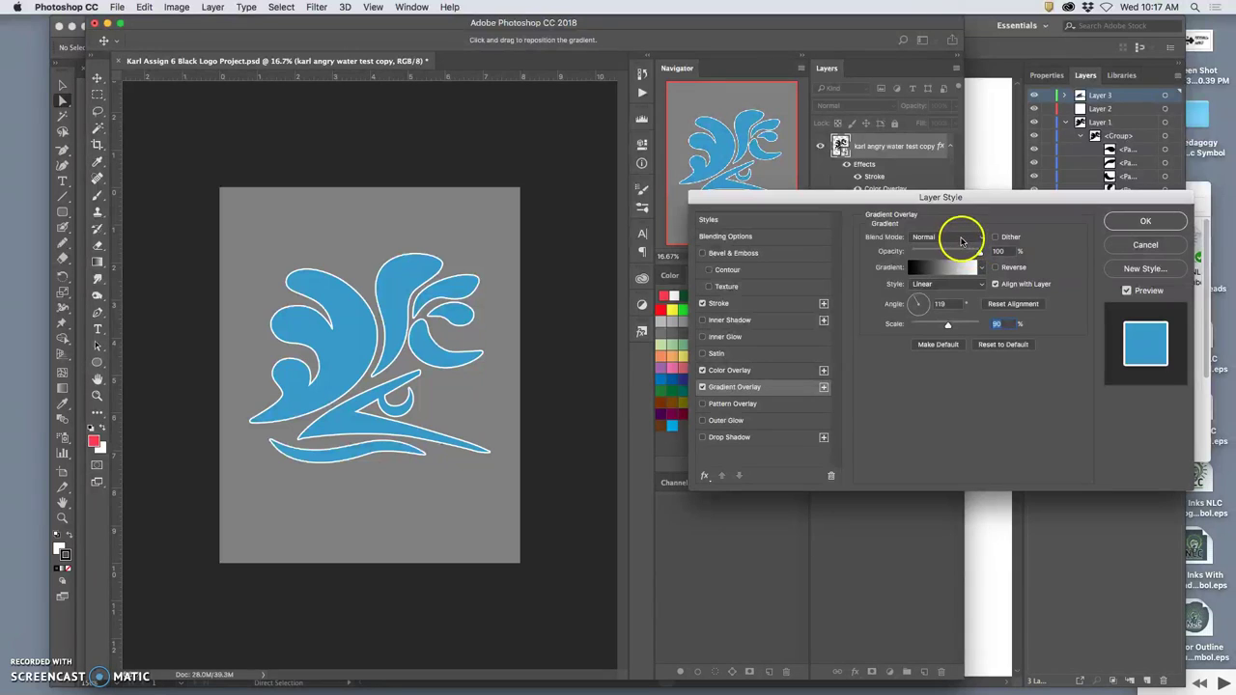
# Step: Lower the blue Color Overlay opacity to 30%, then return to the Gradient Overlay's gradient
pyautogui.click(703, 371)
pyautogui.click(703, 370)
pyautogui.click(742, 371)
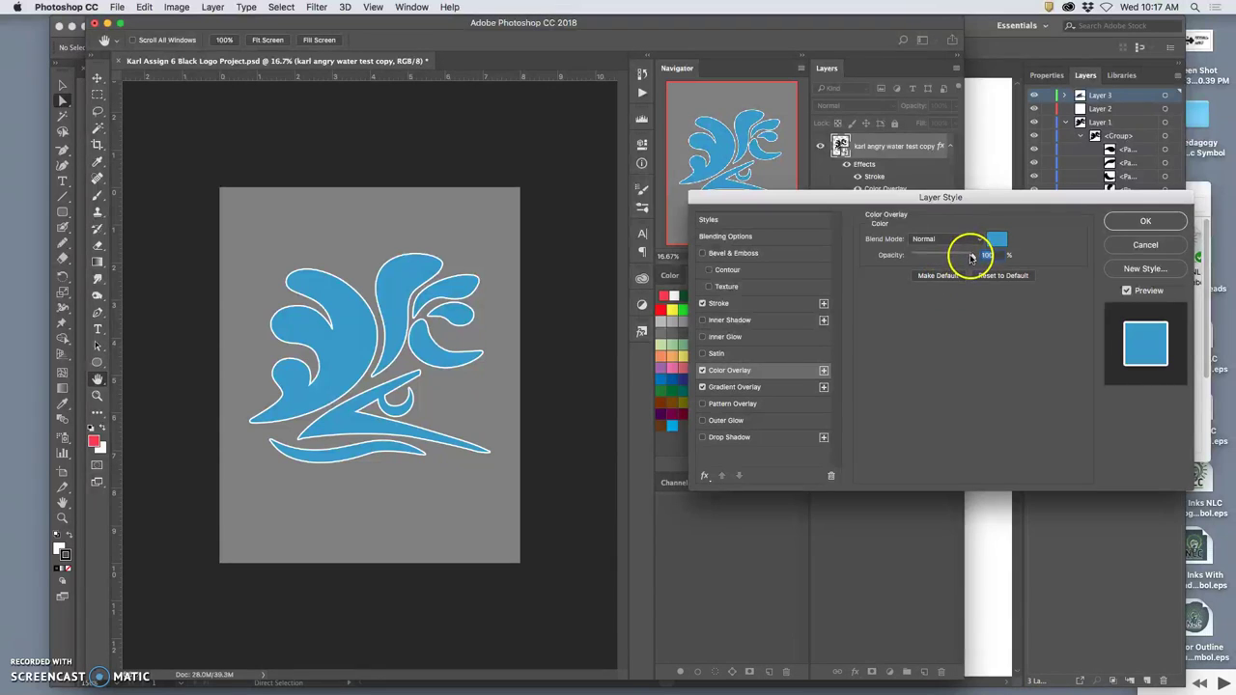
pyautogui.moveTo(973, 256); pyautogui.dragTo(934, 259)
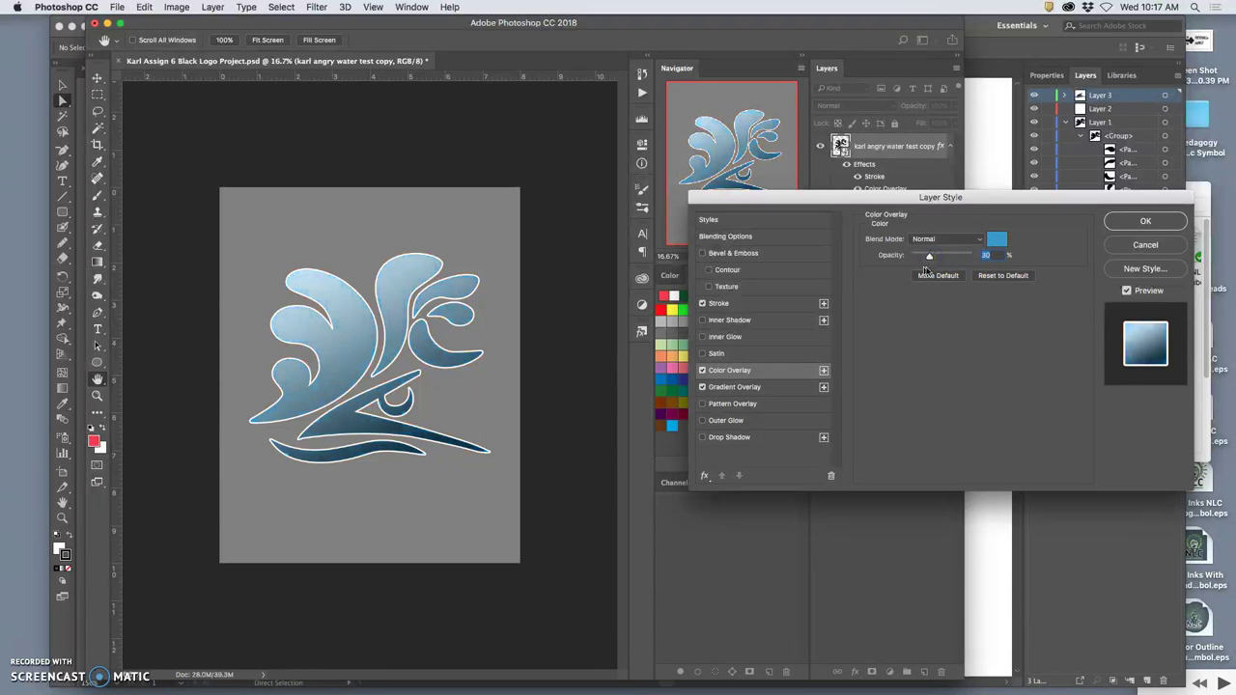
pyautogui.click(927, 273)
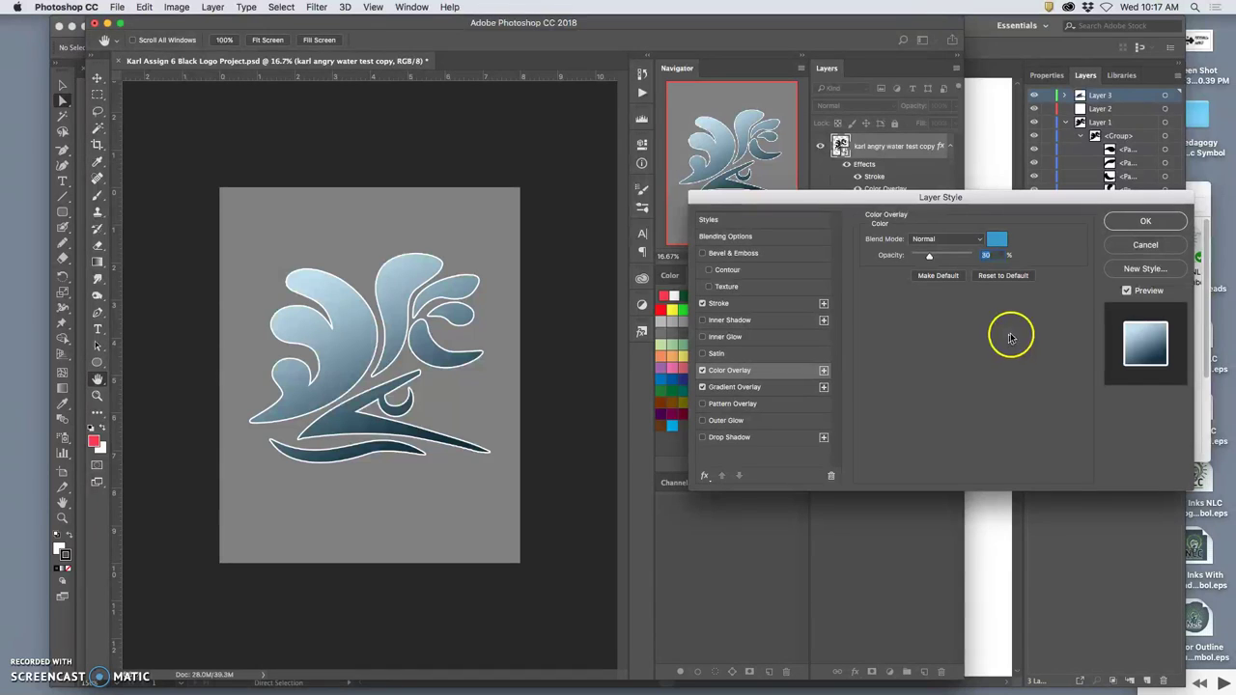
pyautogui.click(756, 389)
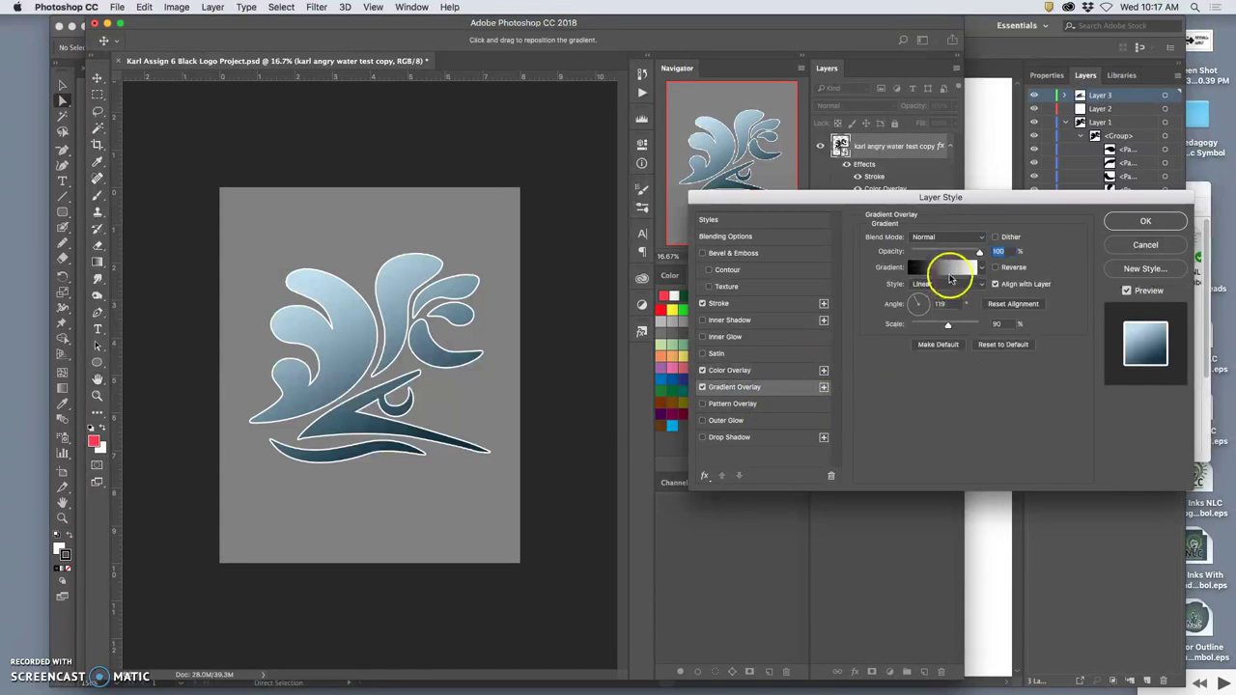
pyautogui.click(950, 268)
# Step: Try the Blue, Red, Yellow and other presets, settling back on Black, White
pyautogui.click(879, 166)
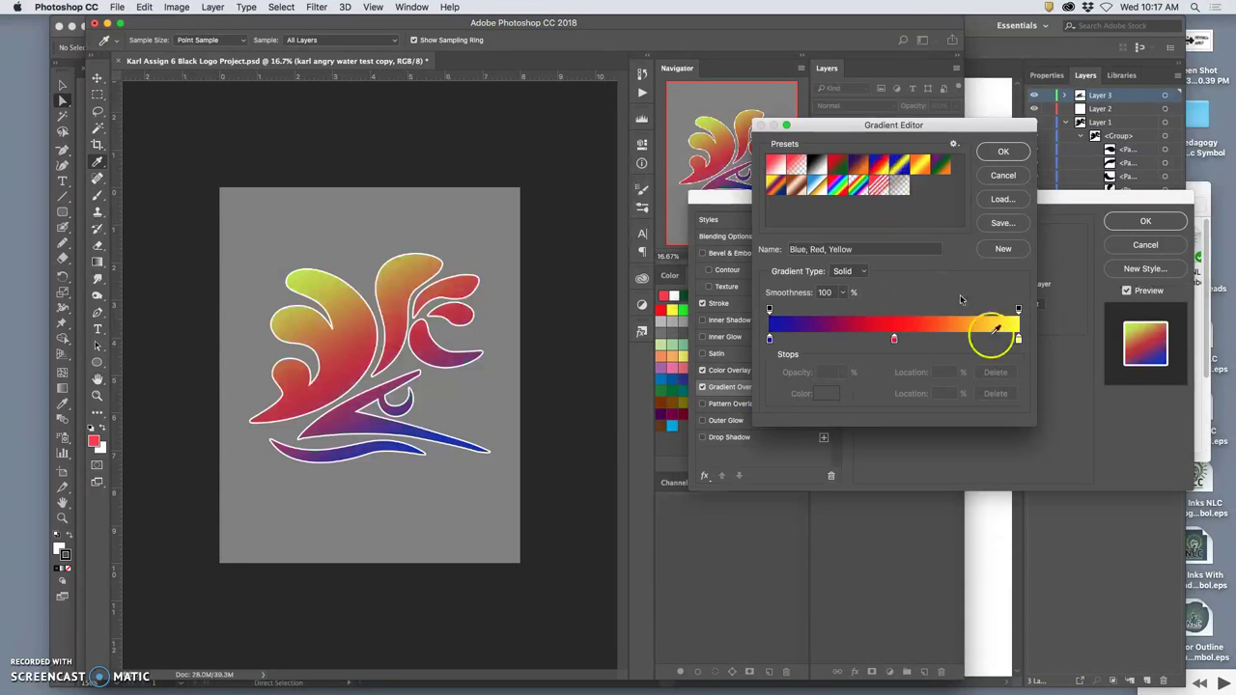
pyautogui.click(775, 185)
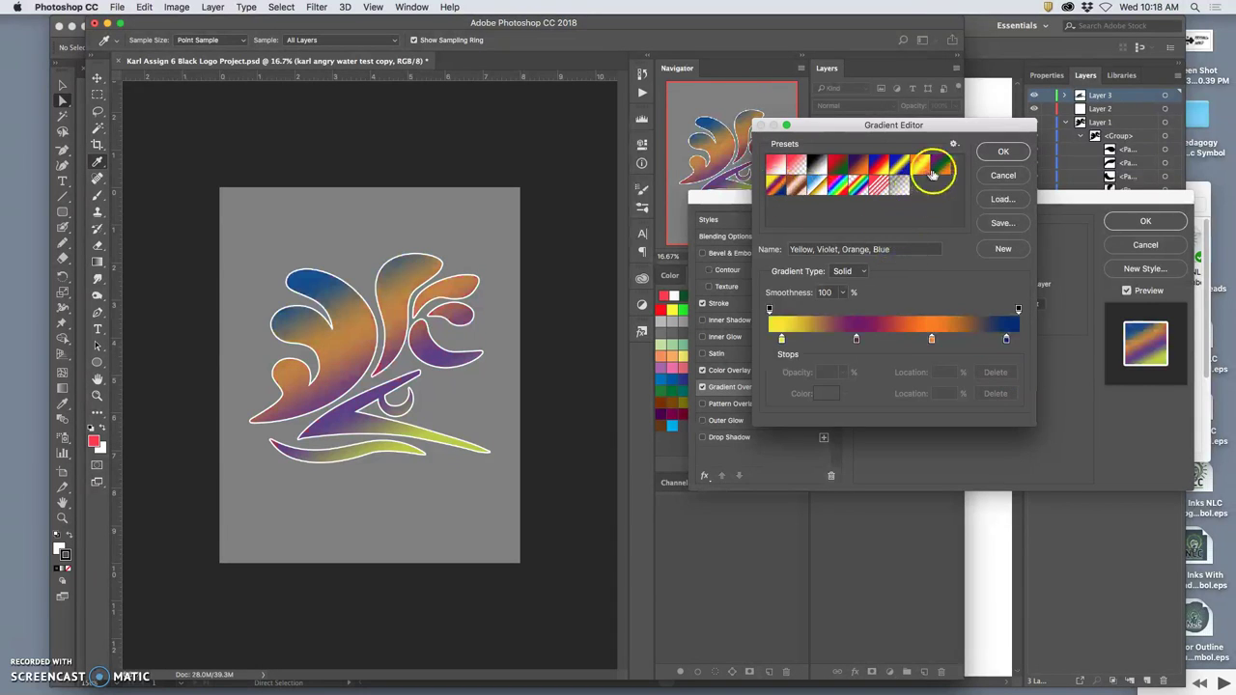
pyautogui.click(899, 170)
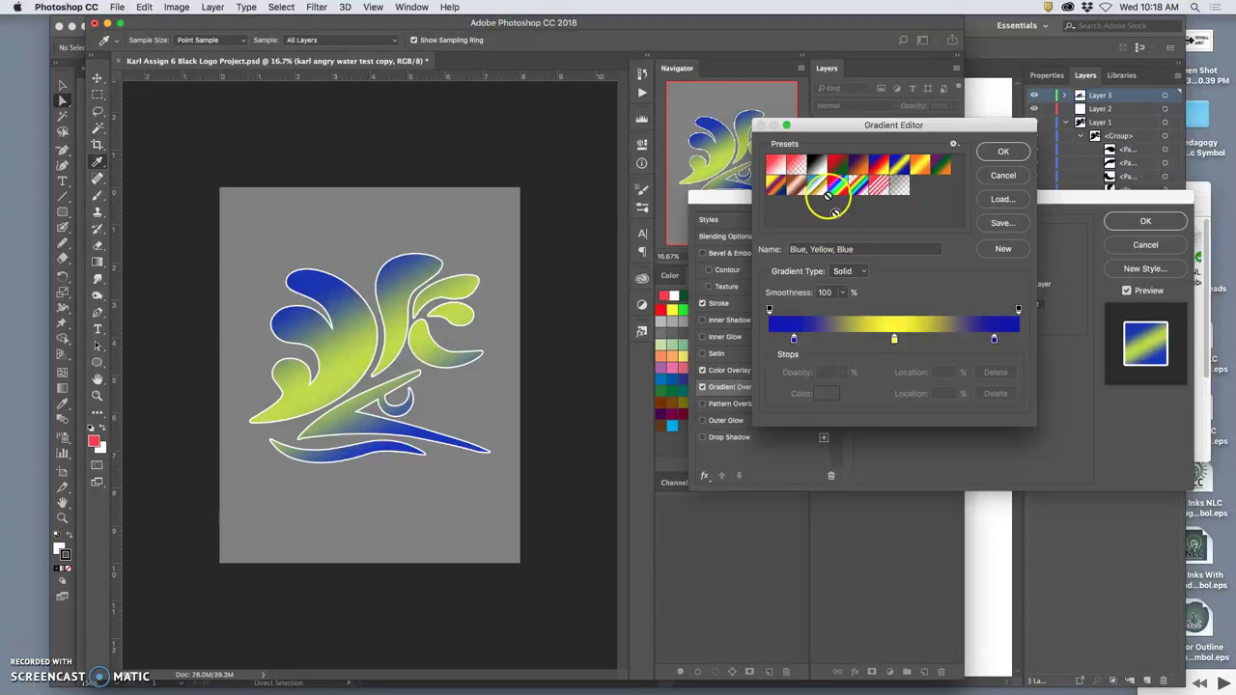
pyautogui.click(817, 167)
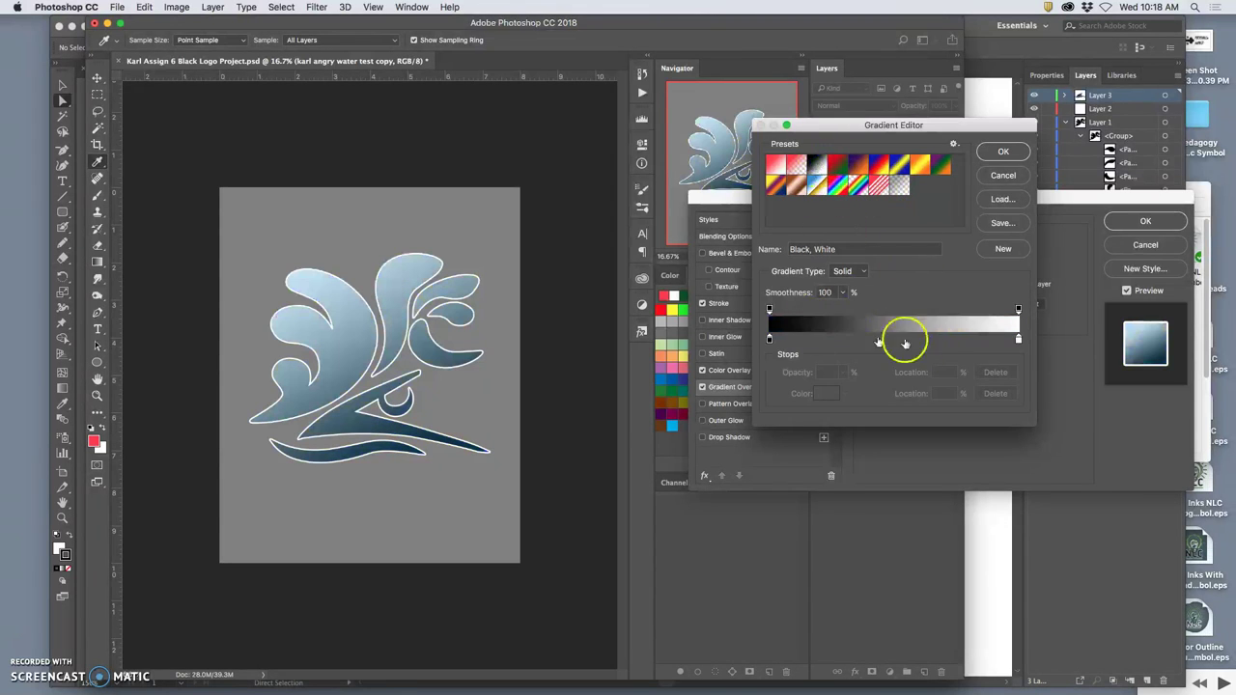
# Step: Set the gradient's left stop to a very dark midnight blue (#05111c)
pyautogui.doubleClick(769, 340)
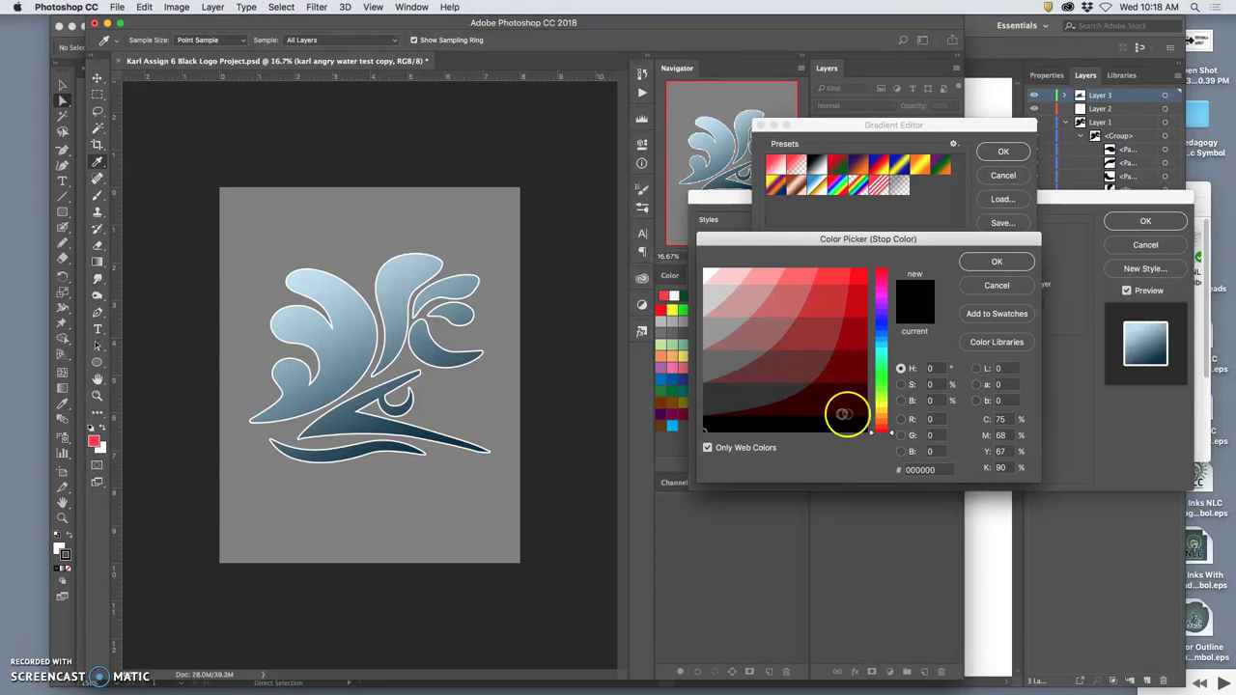
pyautogui.click(882, 328)
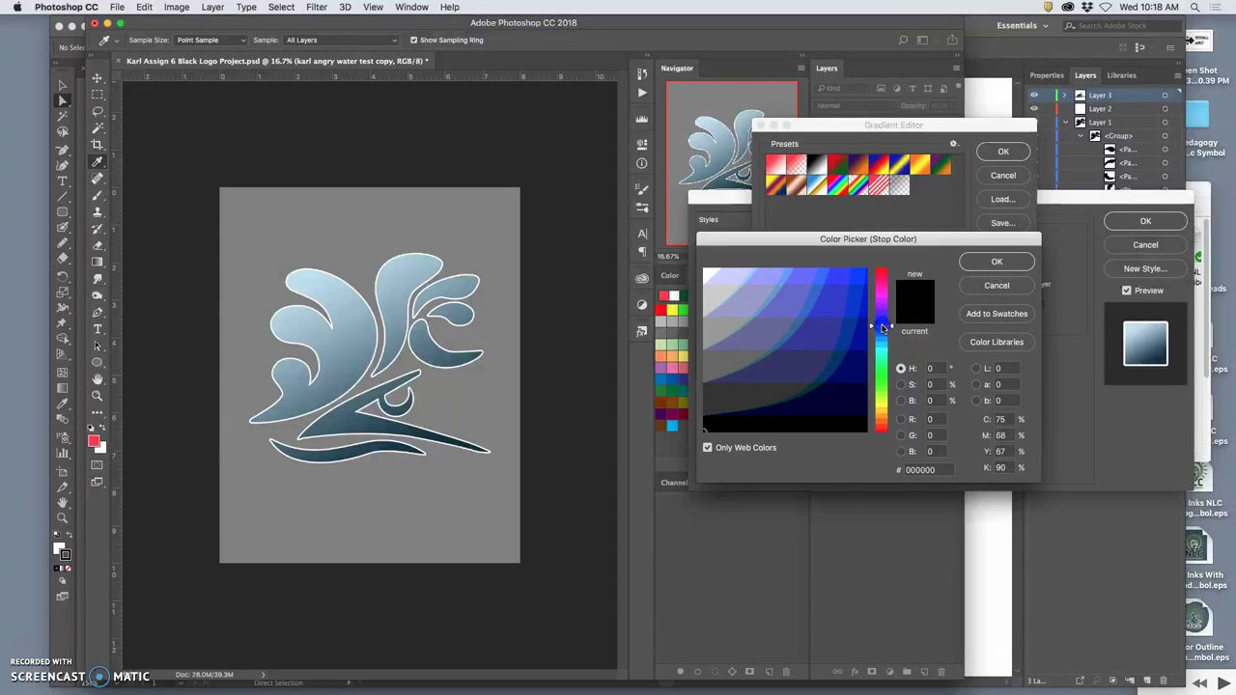
pyautogui.click(850, 408)
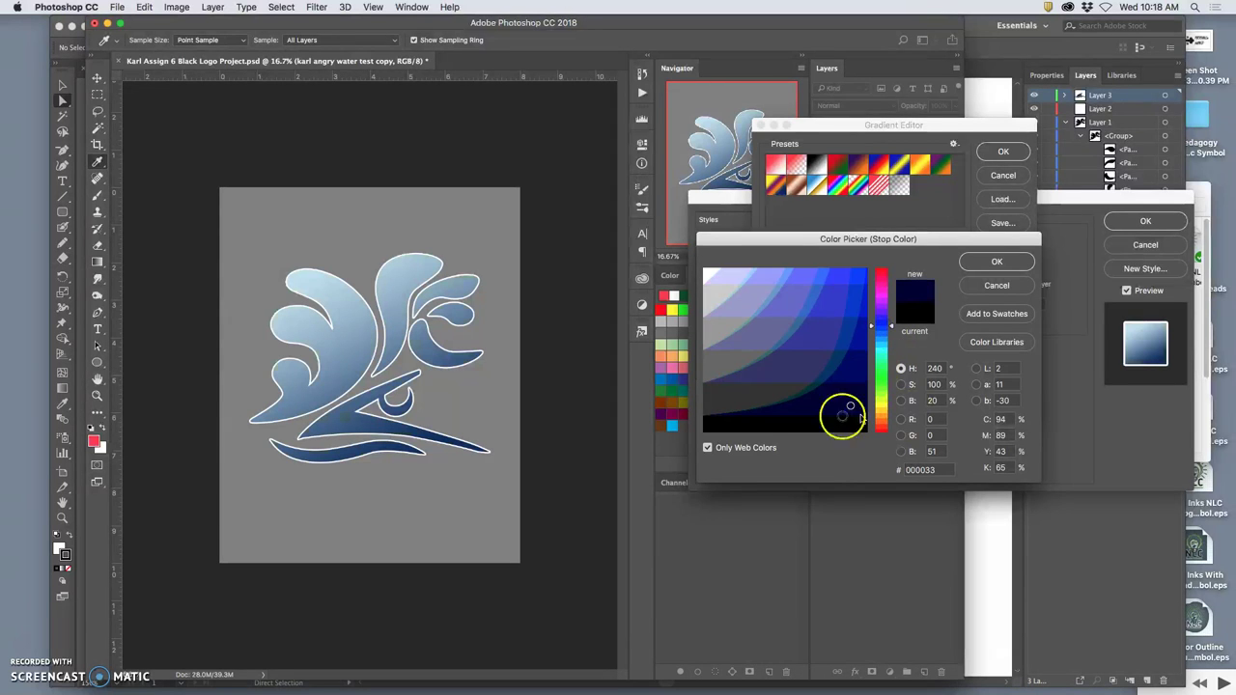
pyautogui.click(708, 449)
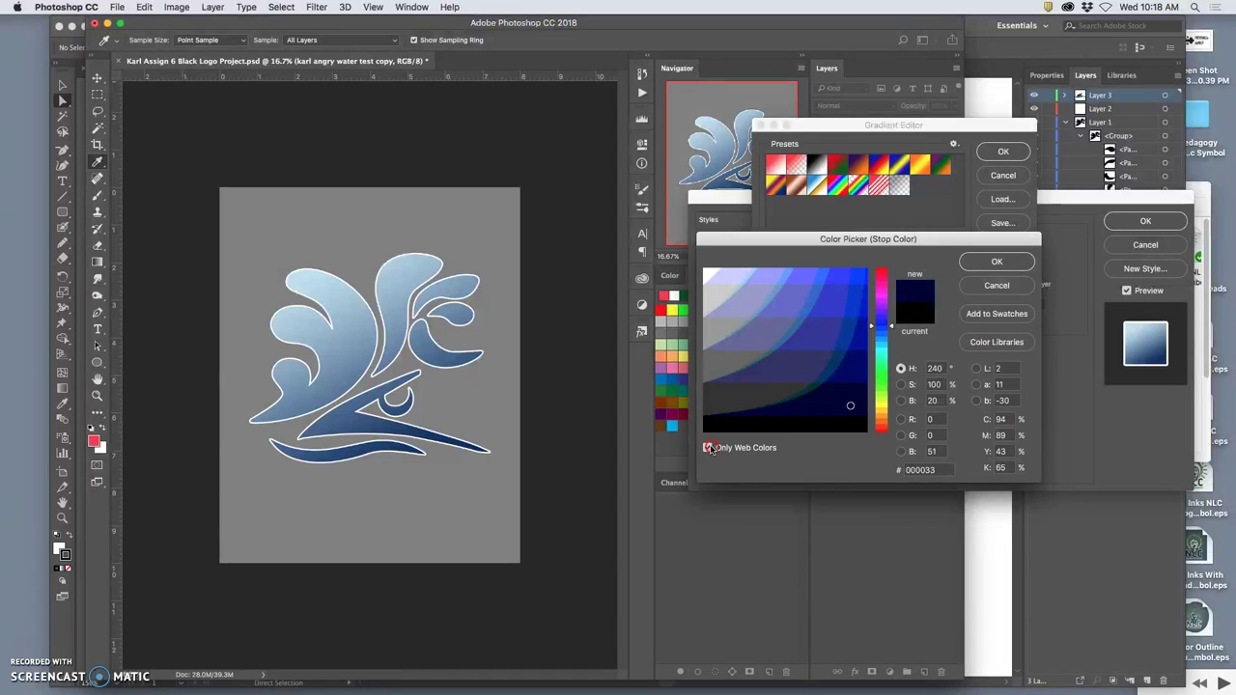
pyautogui.click(709, 449)
pyautogui.click(830, 407)
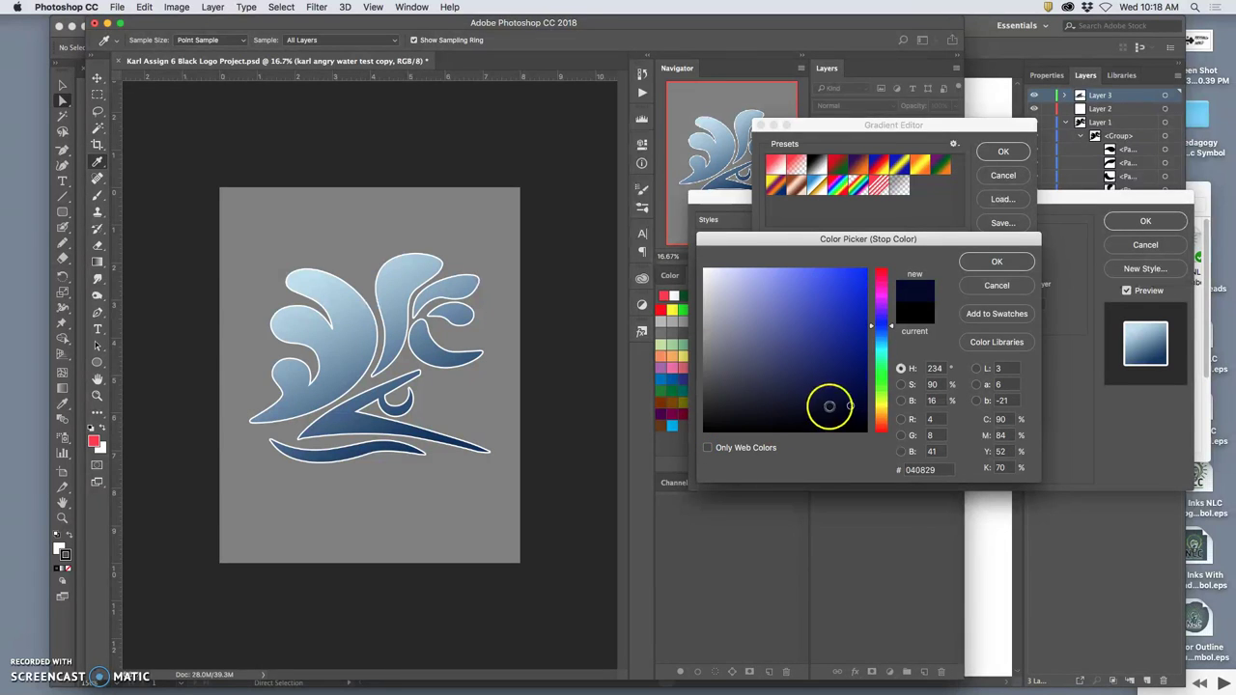
pyautogui.click(875, 330)
pyautogui.moveTo(875, 333); pyautogui.dragTo(876, 338)
pyautogui.moveTo(828, 413); pyautogui.dragTo(836, 414)
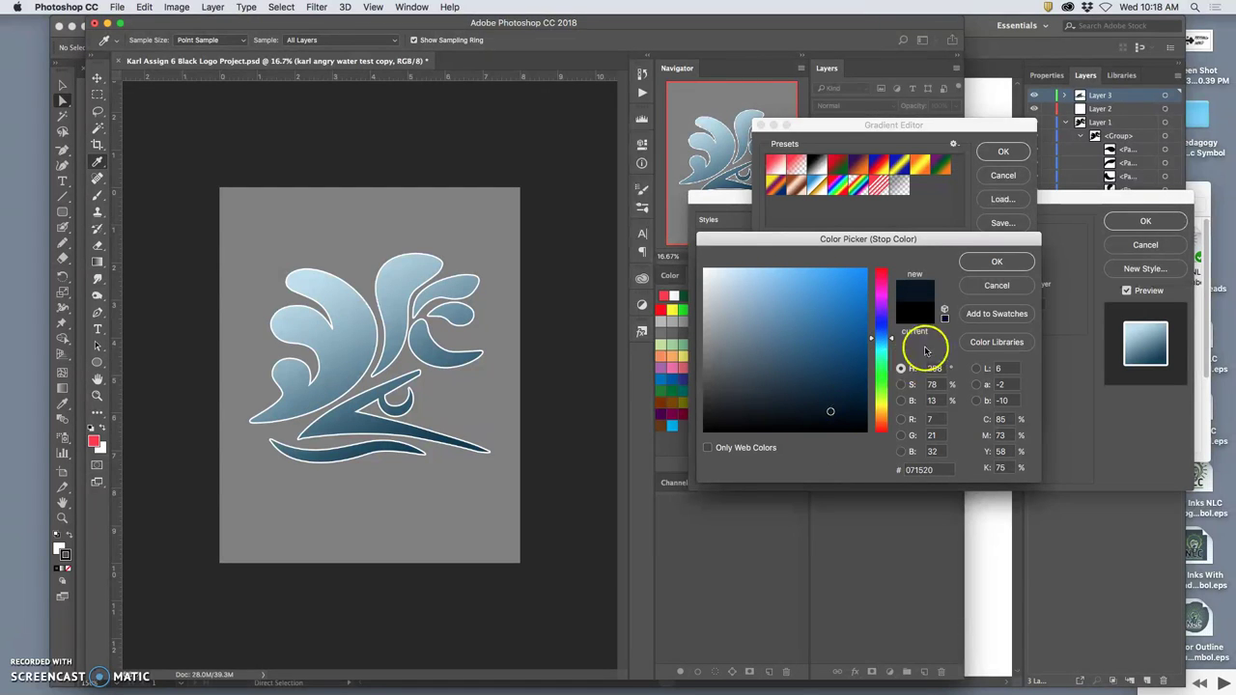
pyautogui.click(989, 260)
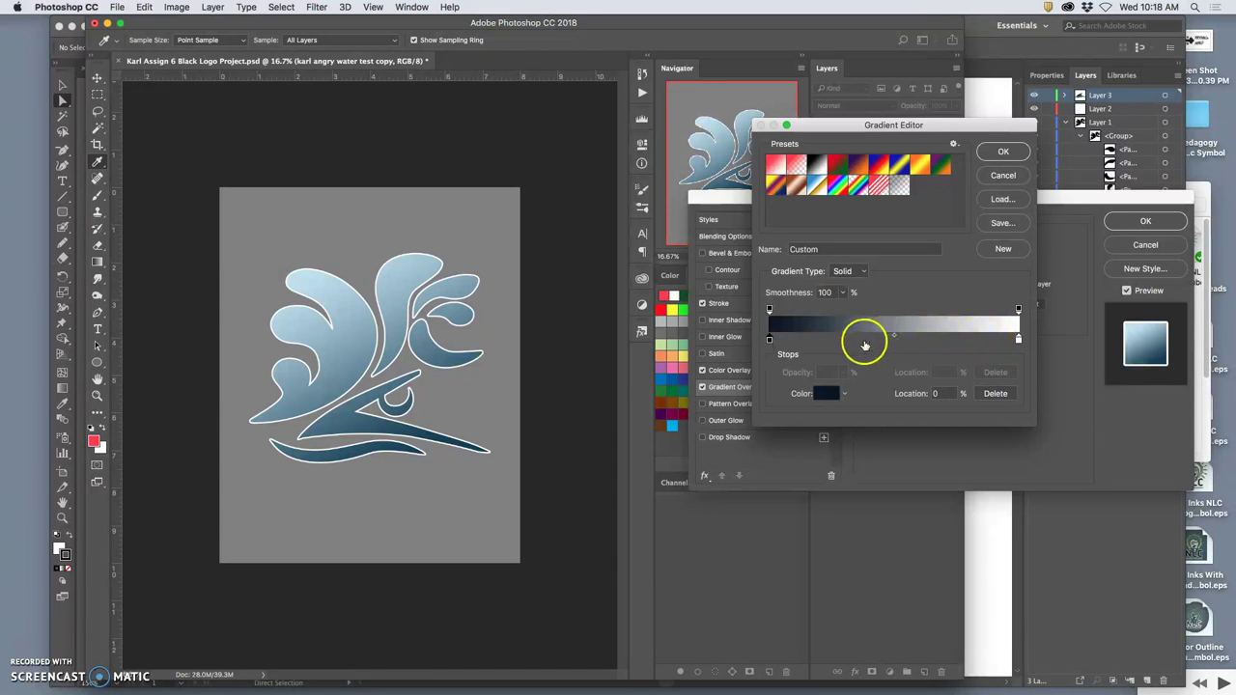
# Step: Set the gradient's right stop to a pale yellow (#fafee7)
pyautogui.doubleClick(1019, 340)
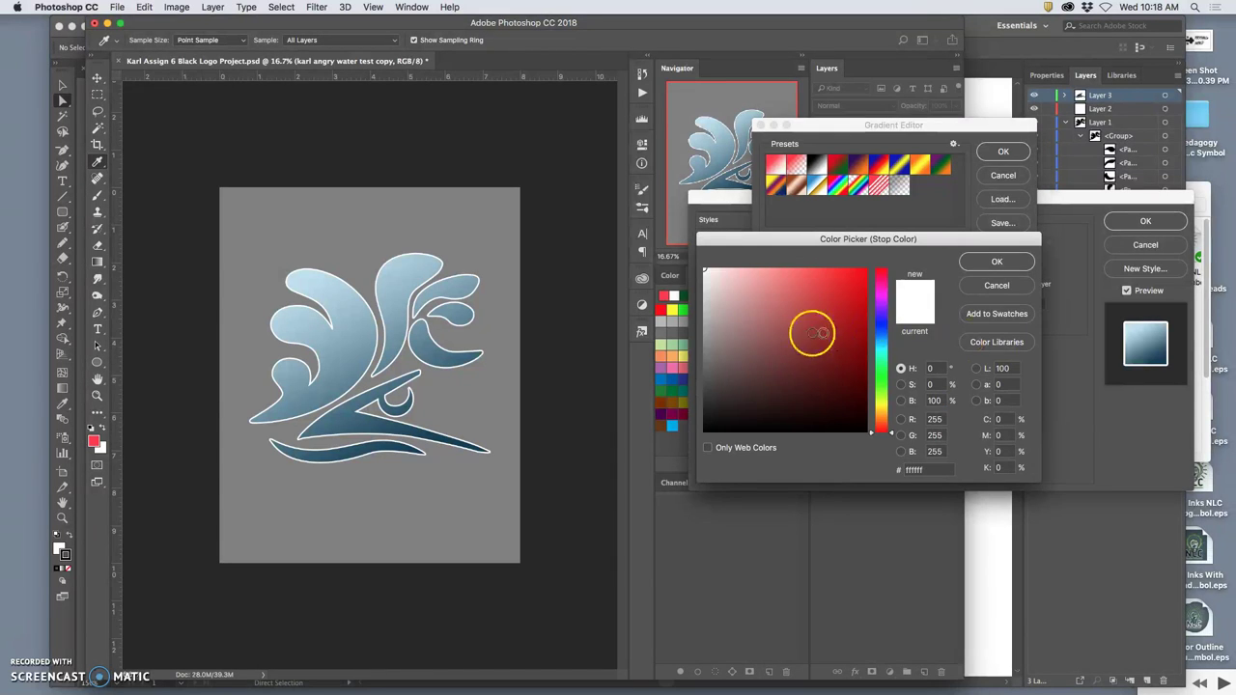
pyautogui.moveTo(882, 408); pyautogui.dragTo(882, 401)
pyautogui.moveTo(746, 280); pyautogui.dragTo(730, 275)
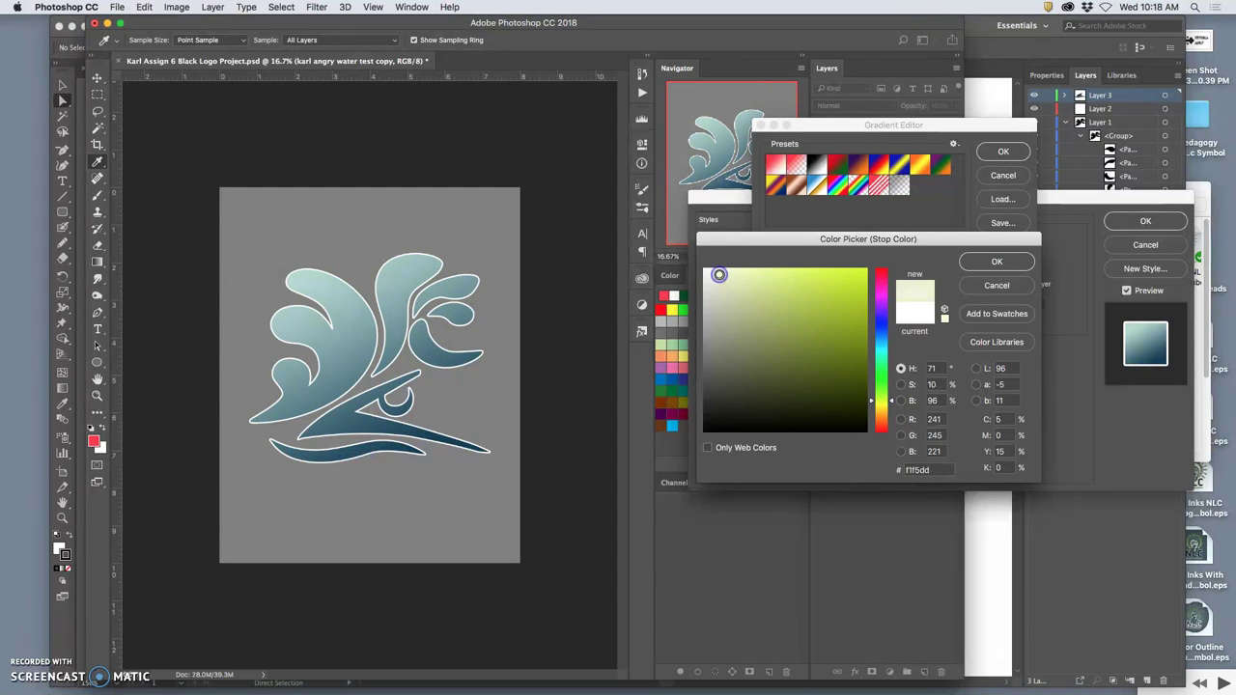
pyautogui.moveTo(719, 272); pyautogui.dragTo(719, 270)
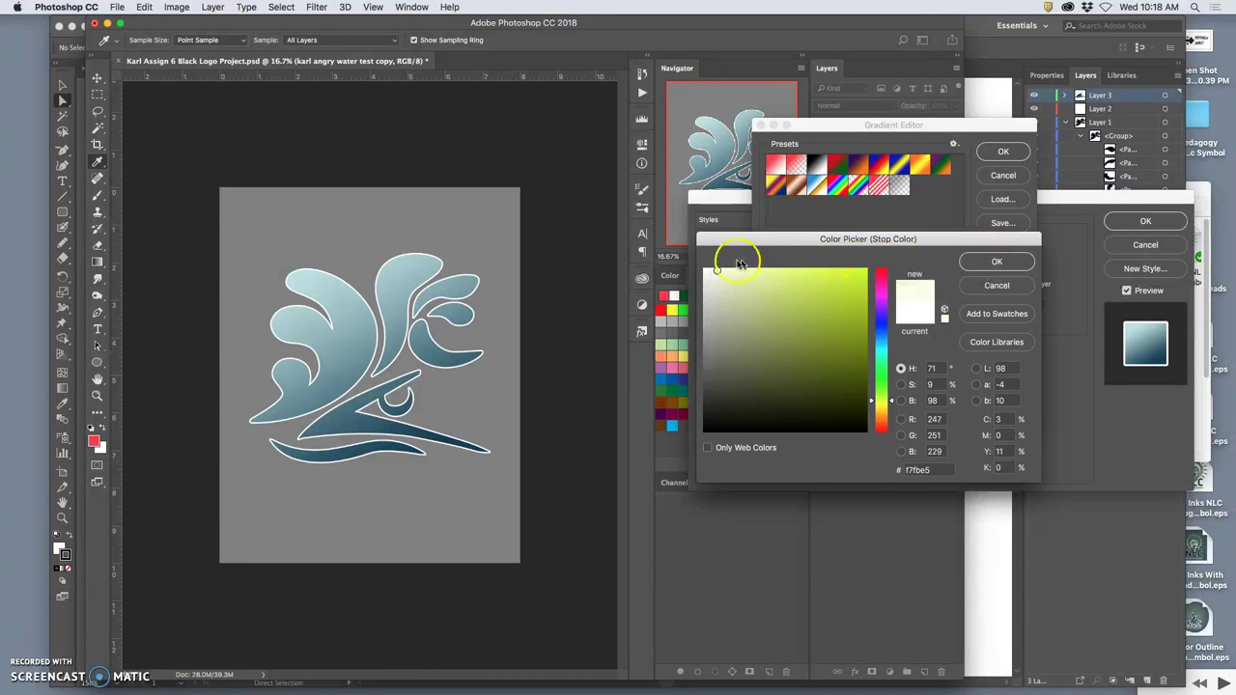
pyautogui.click(981, 267)
# Step: Accept the custom gradient, reduce its scale, and fade the blue Color Overlay to about 23%
pyautogui.click(1004, 152)
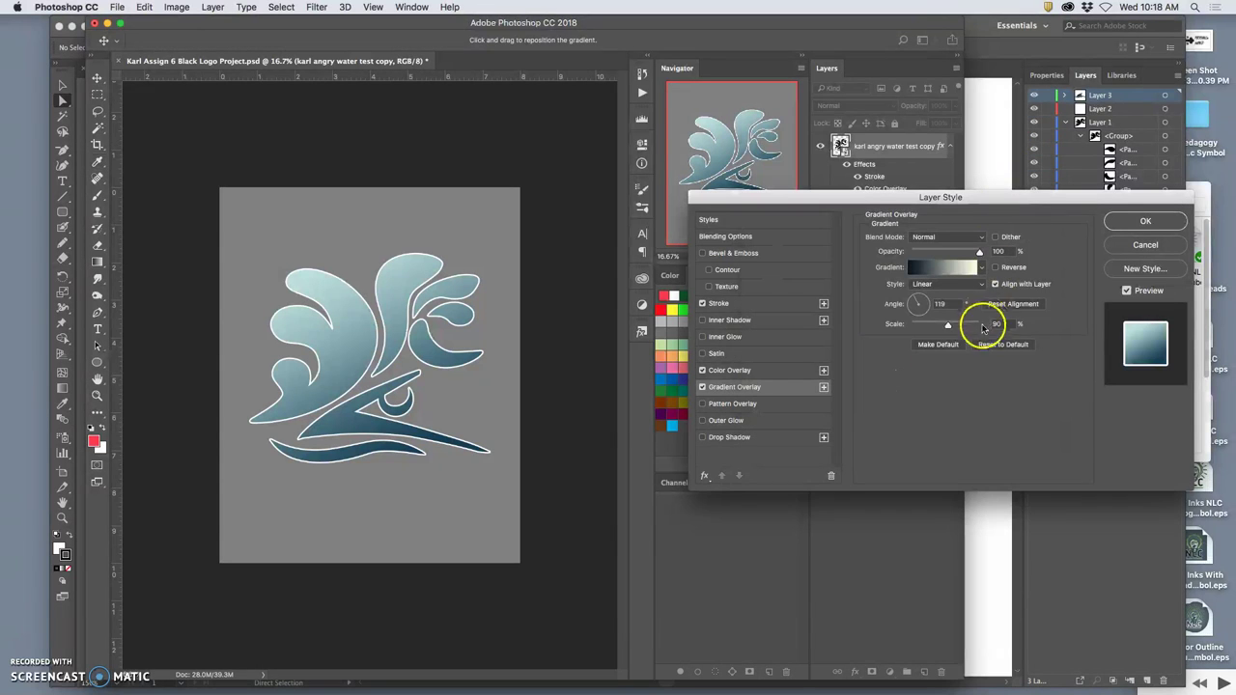
pyautogui.moveTo(949, 327)
pyautogui.mouseDown()
pyautogui.moveTo(890, 325)
pyautogui.moveTo(926, 324)
pyautogui.mouseUp()
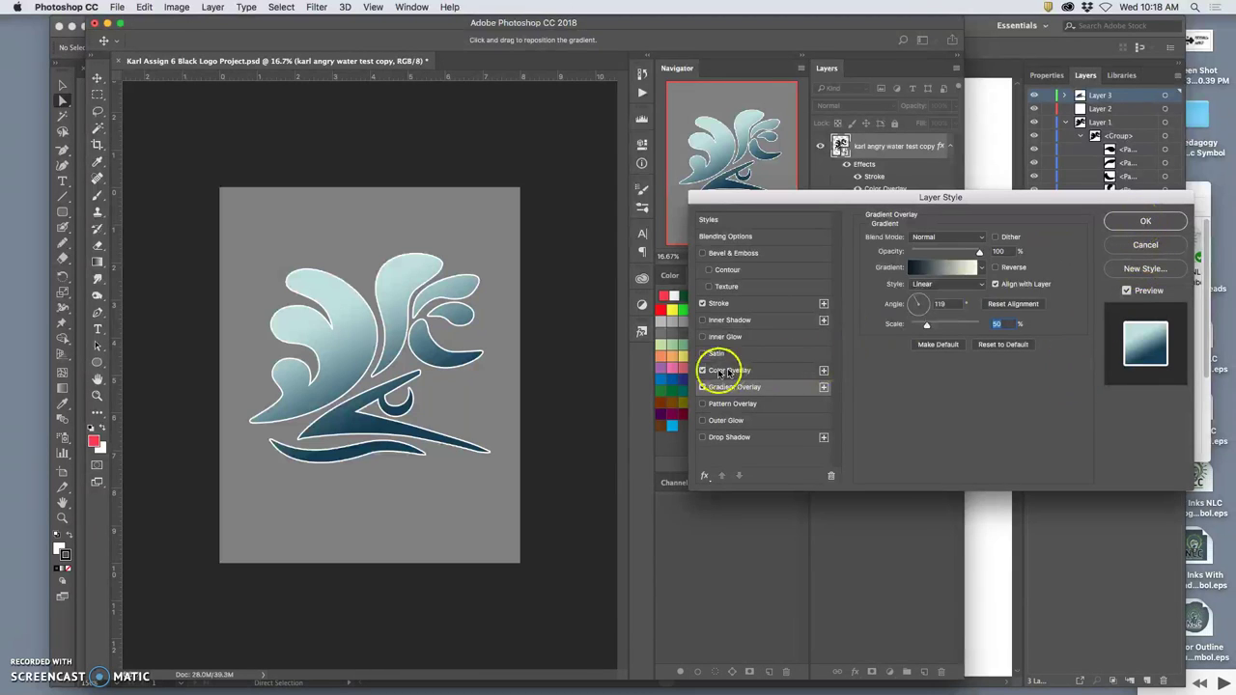
pyautogui.click(703, 371)
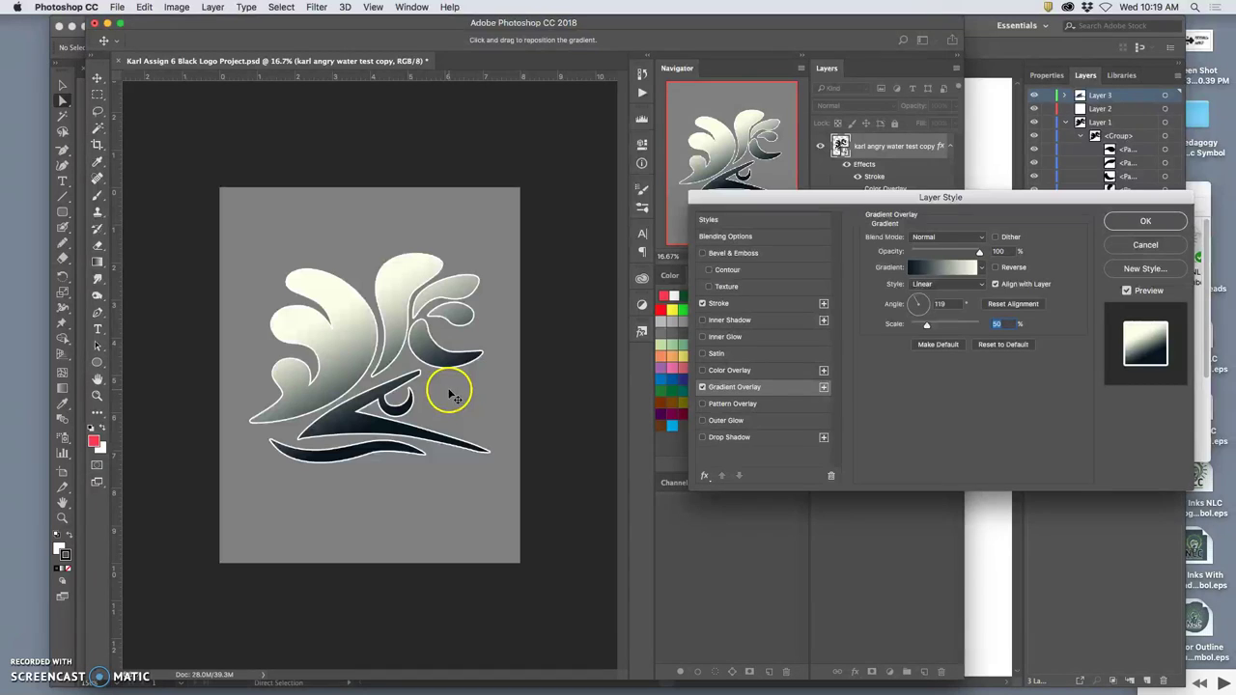
pyautogui.click(703, 371)
pyautogui.click(731, 371)
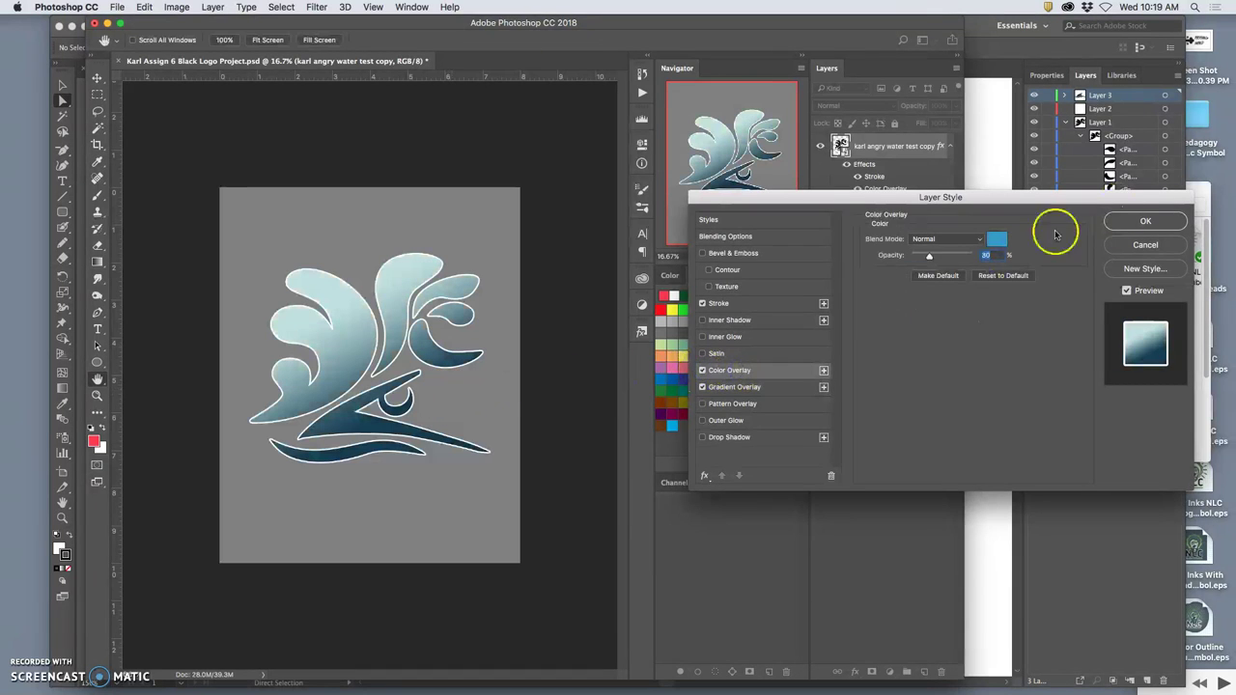
pyautogui.moveTo(929, 260)
pyautogui.mouseDown()
pyautogui.moveTo(965, 261)
pyautogui.moveTo(920, 261)
pyautogui.mouseUp()
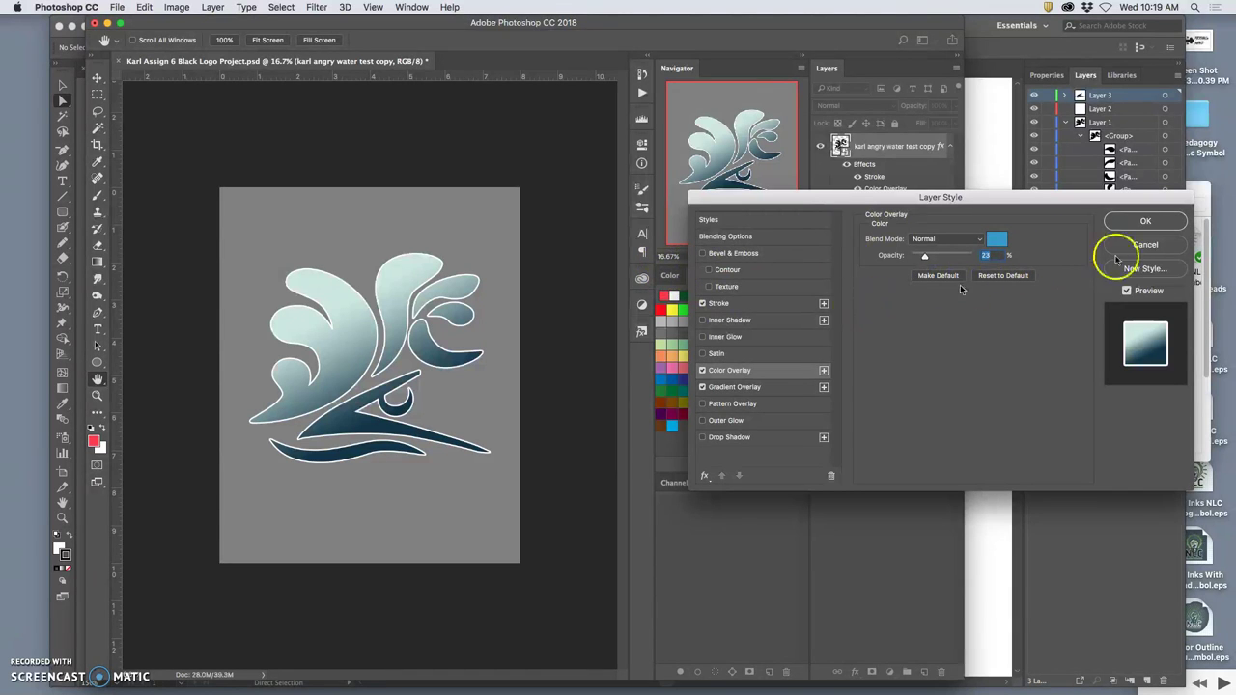
# Step: Apply the Stroke, Color Overlay and Gradient Overlay styles, comparing the logo with effects hidden and shown
pyautogui.click(1142, 224)
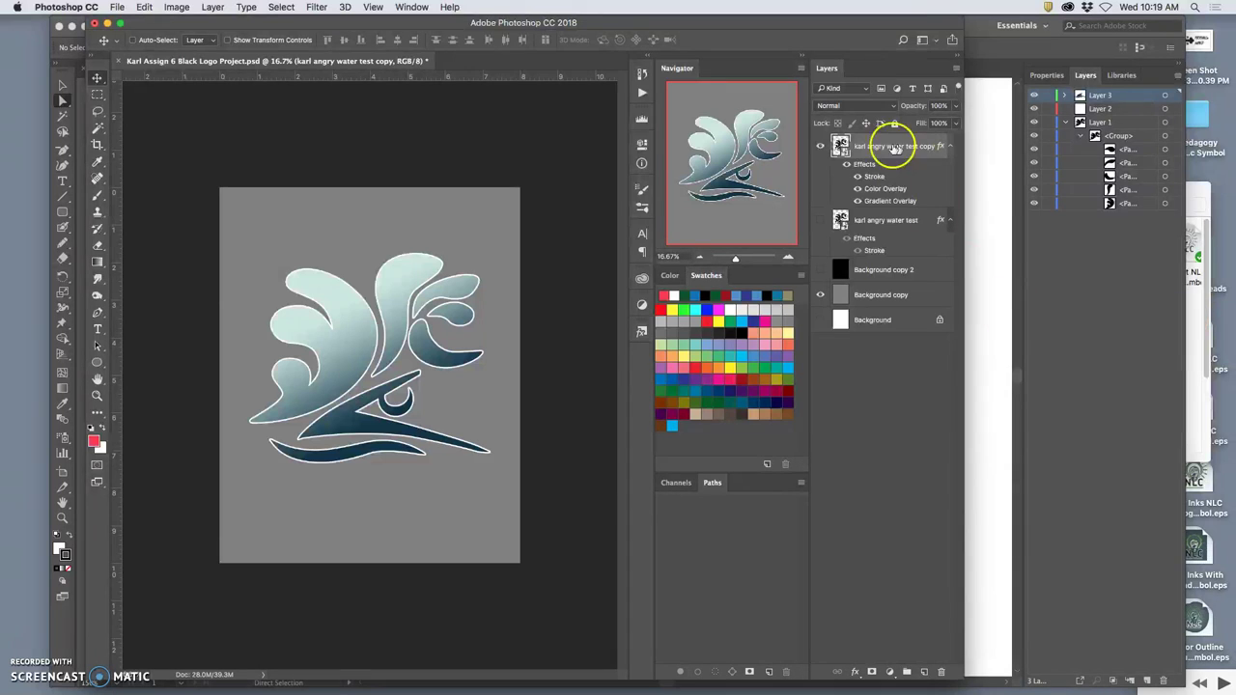
pyautogui.click(847, 164)
pyautogui.click(847, 164)
pyautogui.click(847, 164)
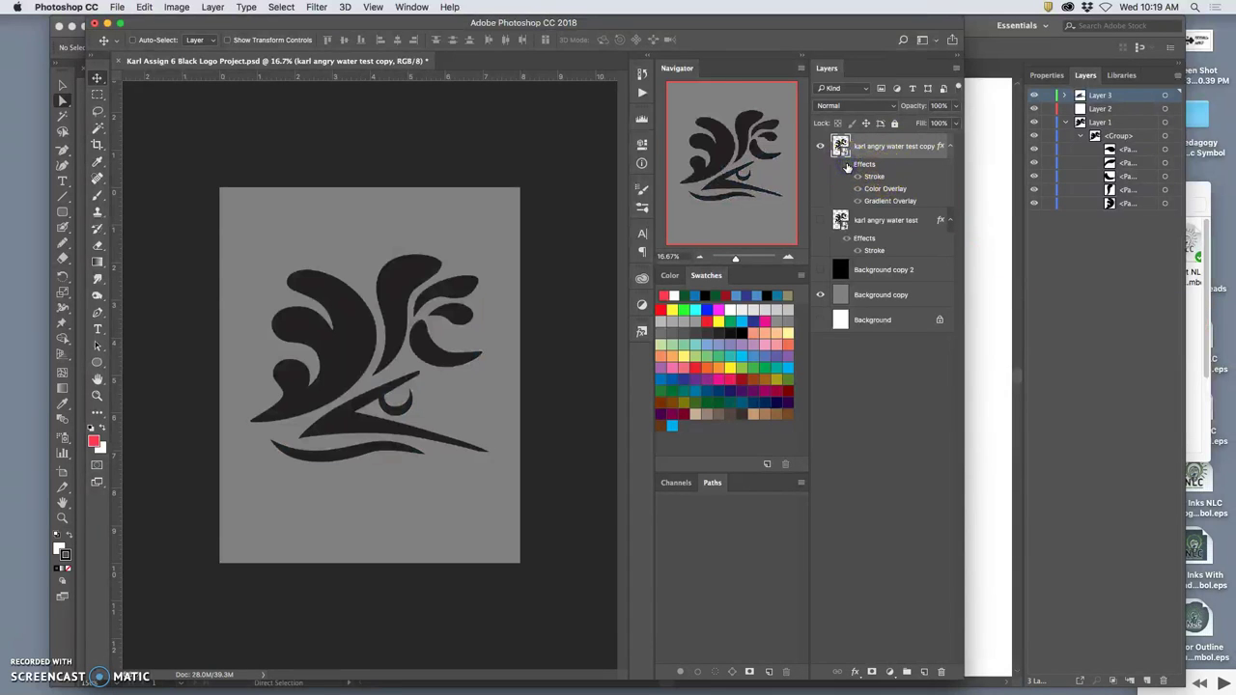
pyautogui.click(847, 164)
pyautogui.click(847, 164)
pyautogui.click(847, 164)
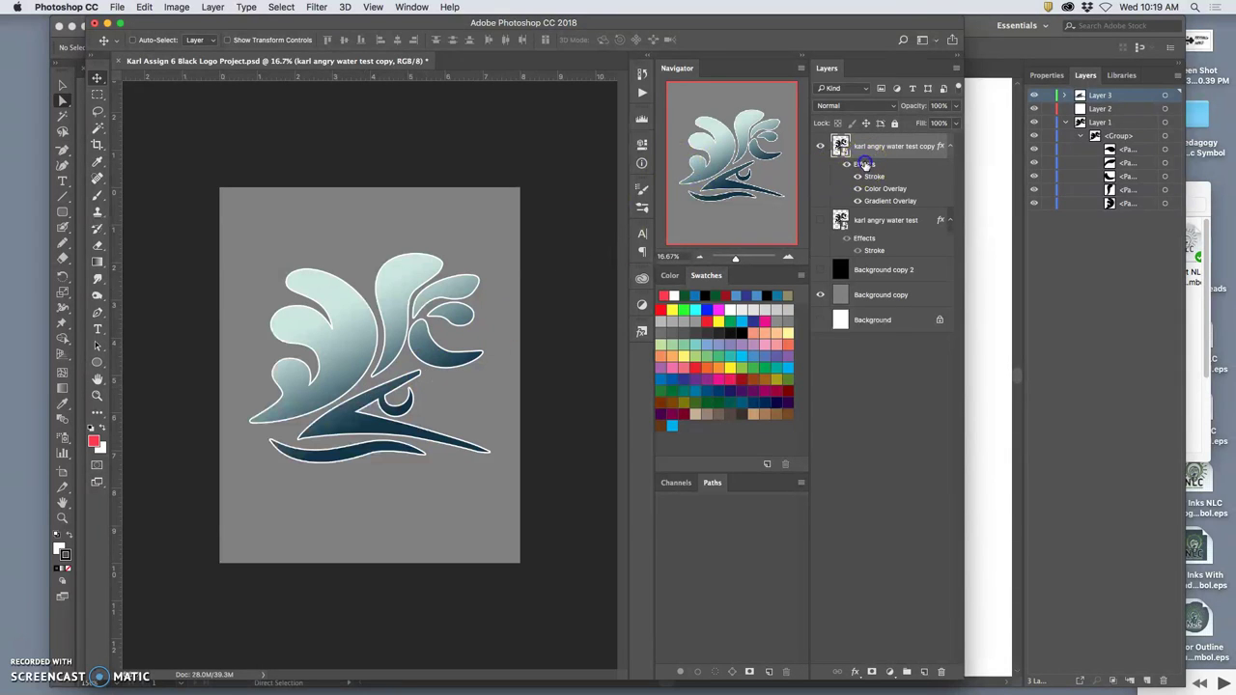
# Step: Add a Drop Shadow: distance 41 px, spread 27%, size 87 px, opacity 56%, angle 133°
pyautogui.doubleClick(865, 164)
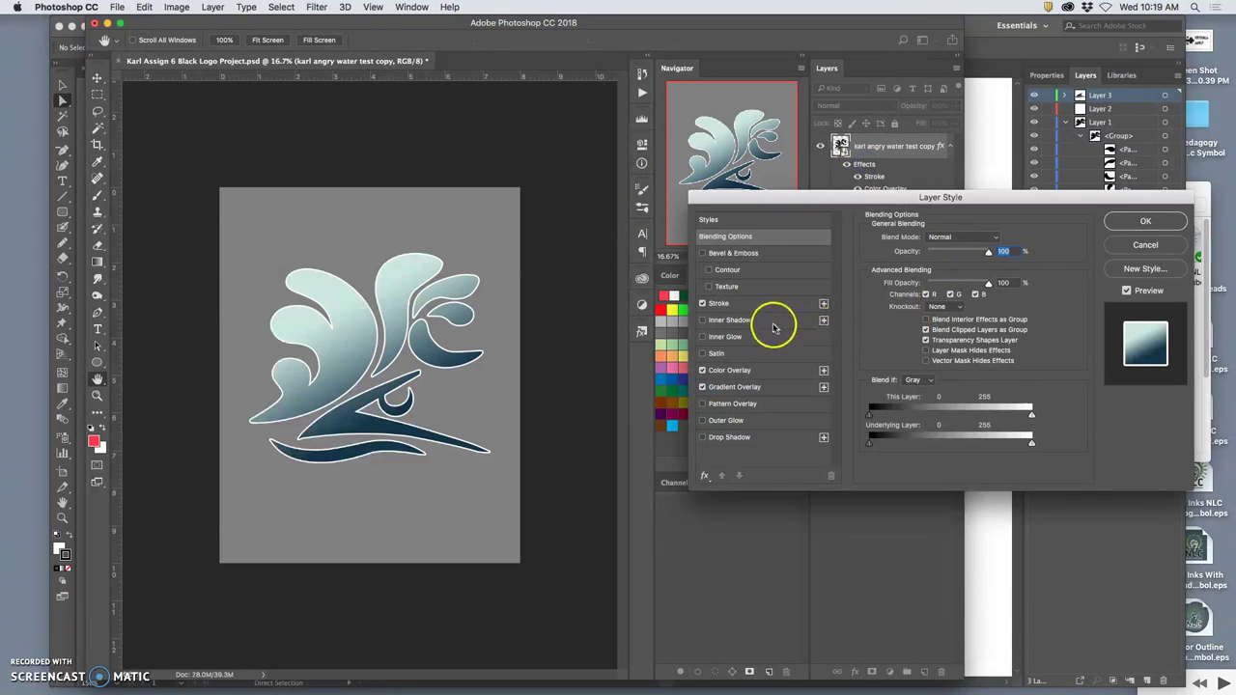
pyautogui.click(729, 437)
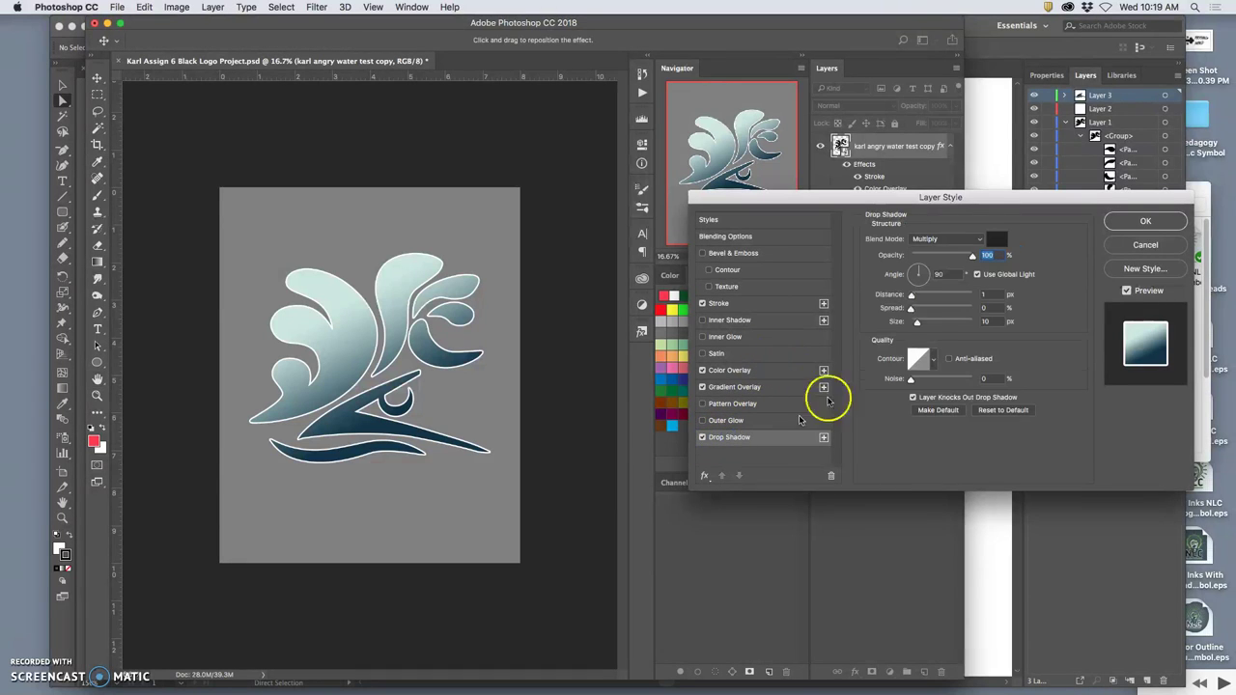
pyautogui.moveTo(917, 306)
pyautogui.mouseDown()
pyautogui.moveTo(939, 296)
pyautogui.moveTo(920, 311)
pyautogui.moveTo(935, 323)
pyautogui.mouseUp()
pyautogui.moveTo(970, 255); pyautogui.dragTo(950, 259)
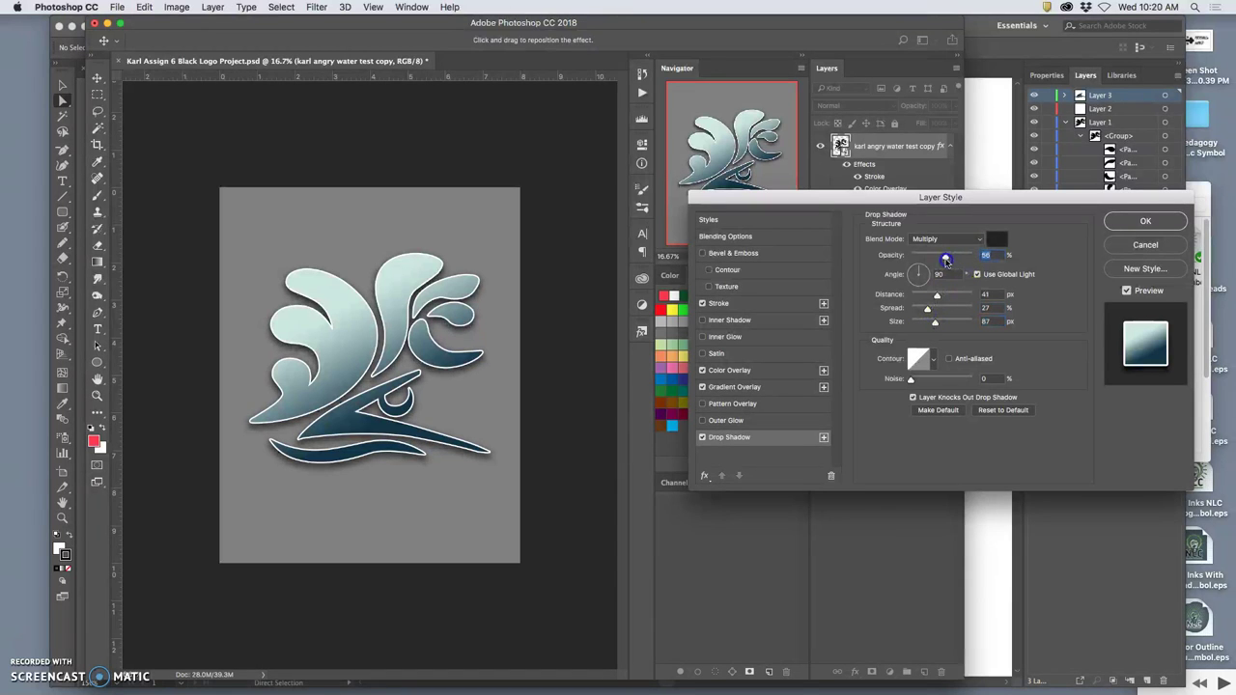
pyautogui.click(927, 274)
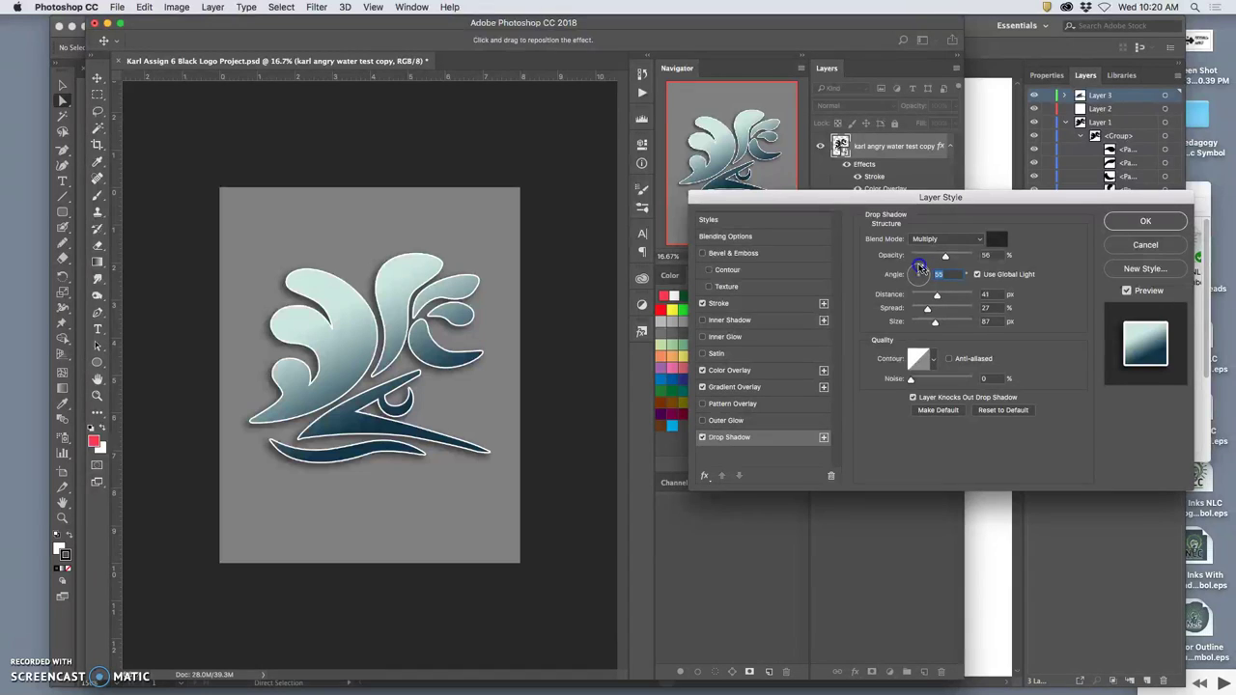
pyautogui.moveTo(916, 268)
pyautogui.mouseDown()
pyautogui.moveTo(899, 261)
pyautogui.moveTo(914, 270)
pyautogui.mouseUp()
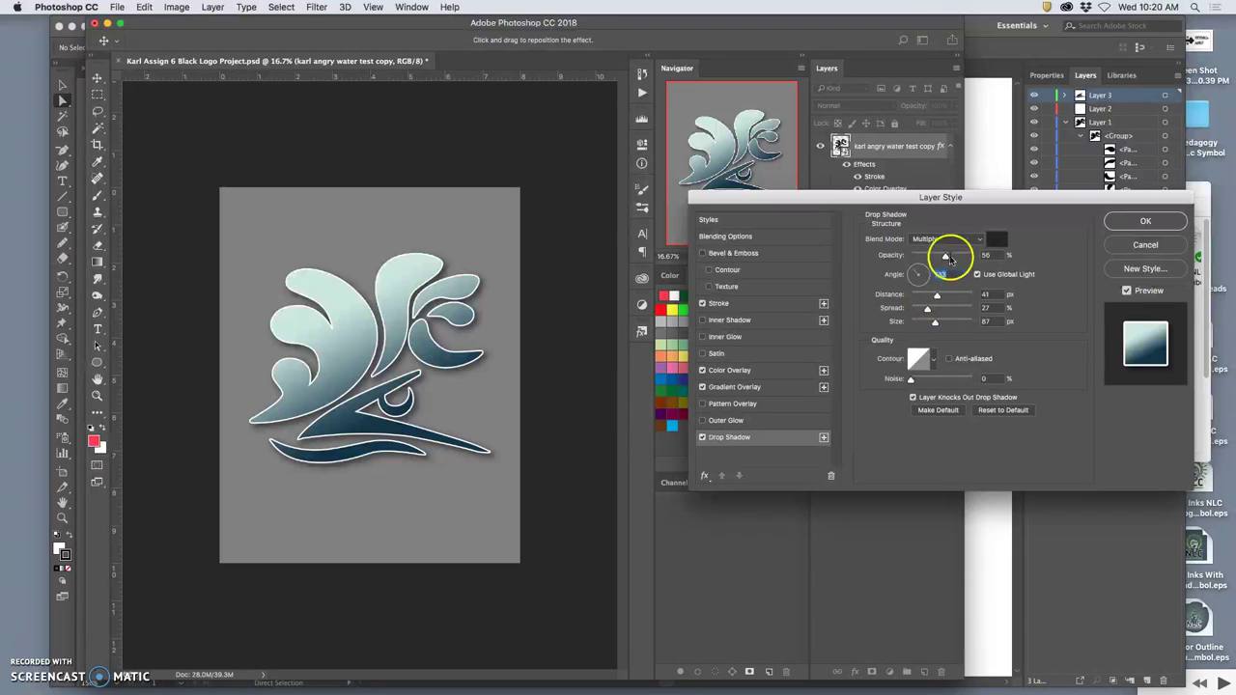
pyautogui.moveTo(944, 255); pyautogui.dragTo(943, 257)
# Step: Hide the grey Background copy to reveal white, compare the drop shadow, and reopen Layer Style
pyautogui.click(1140, 222)
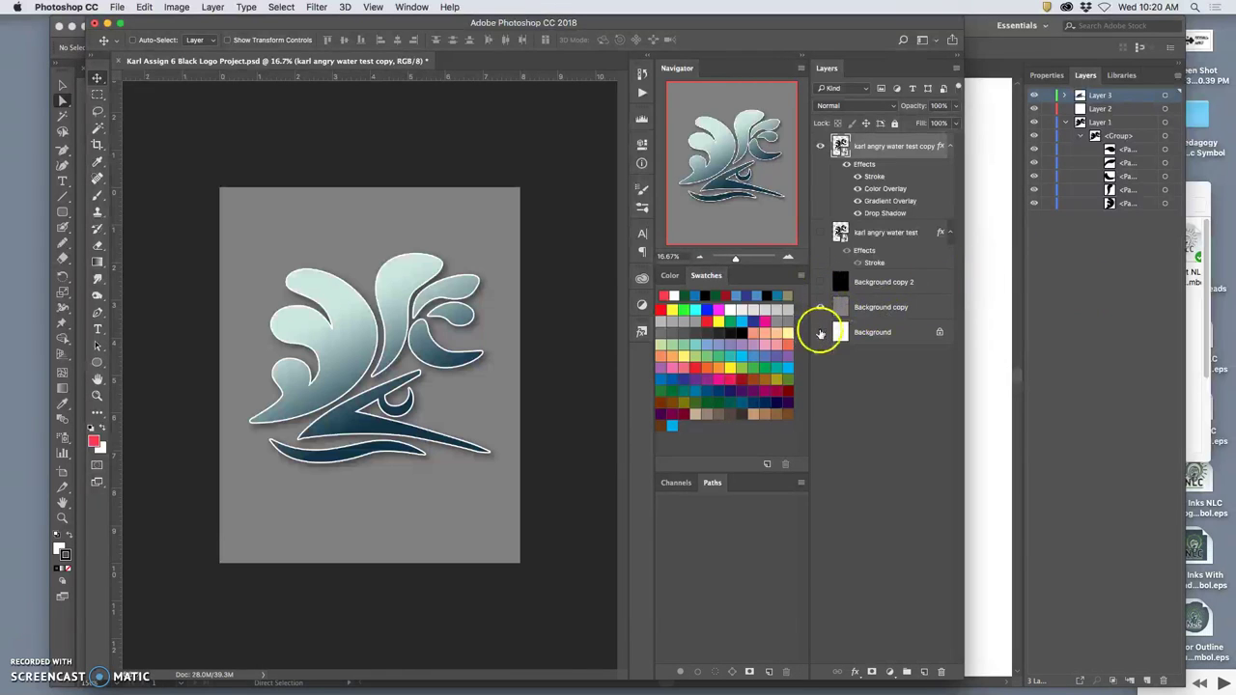
pyautogui.click(819, 308)
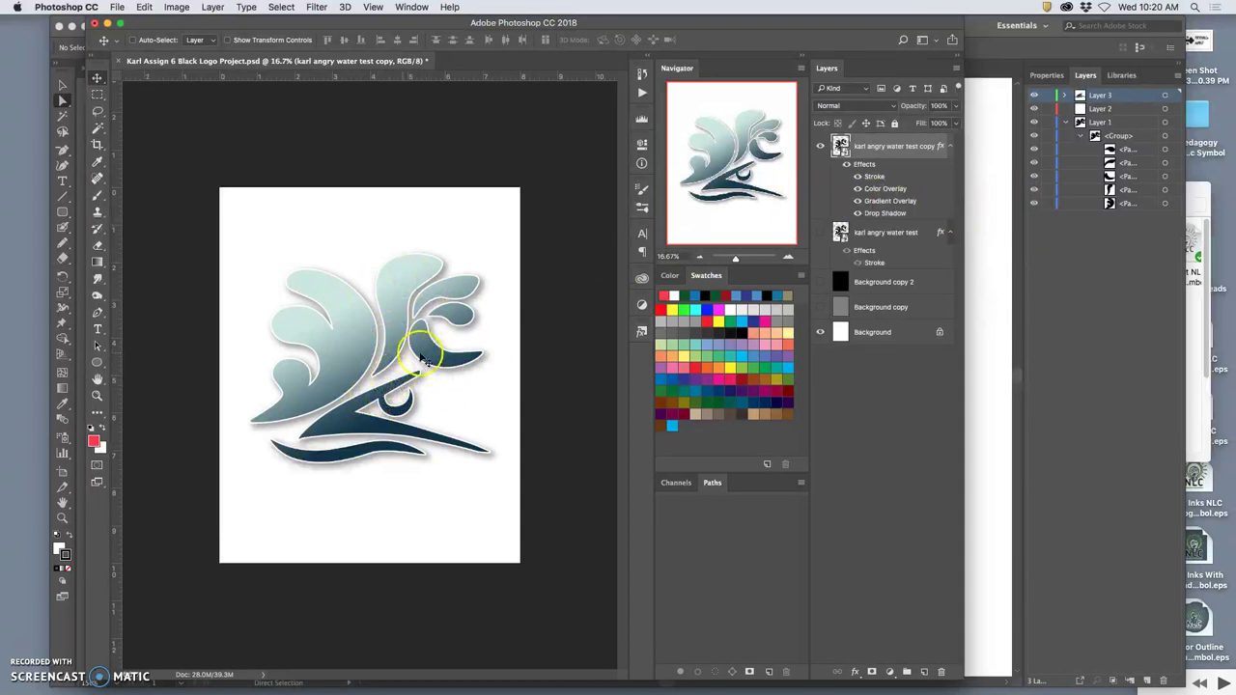
pyautogui.click(857, 213)
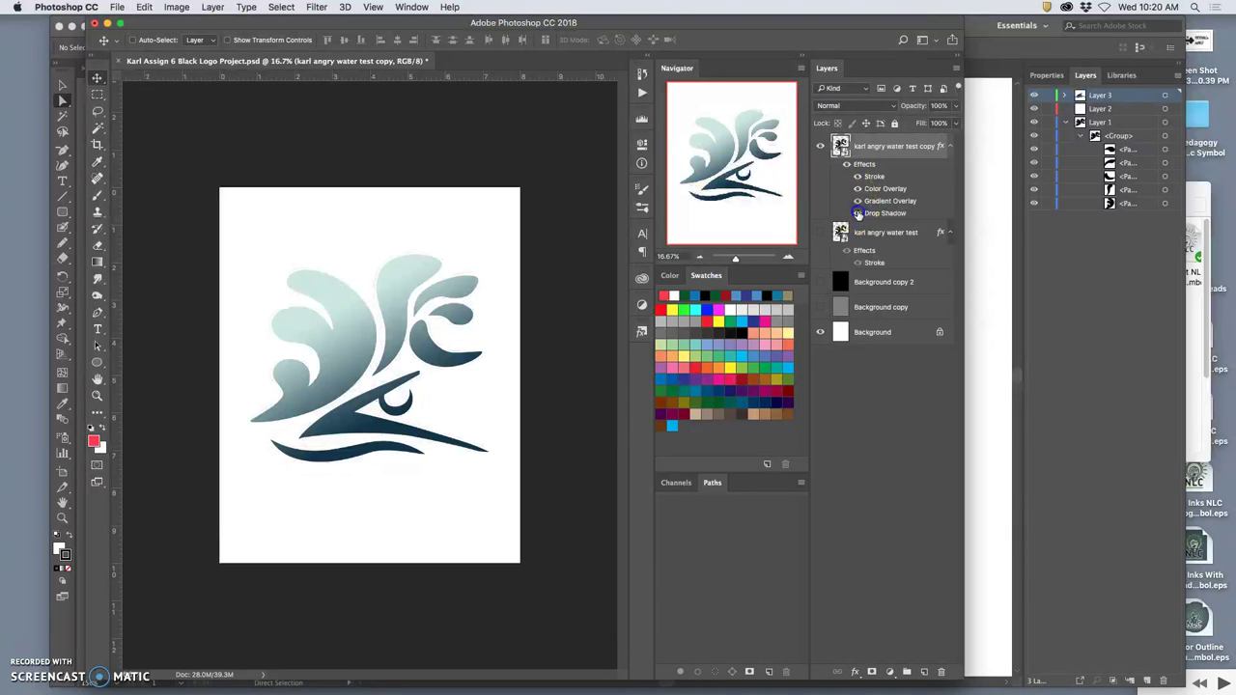
pyautogui.click(858, 213)
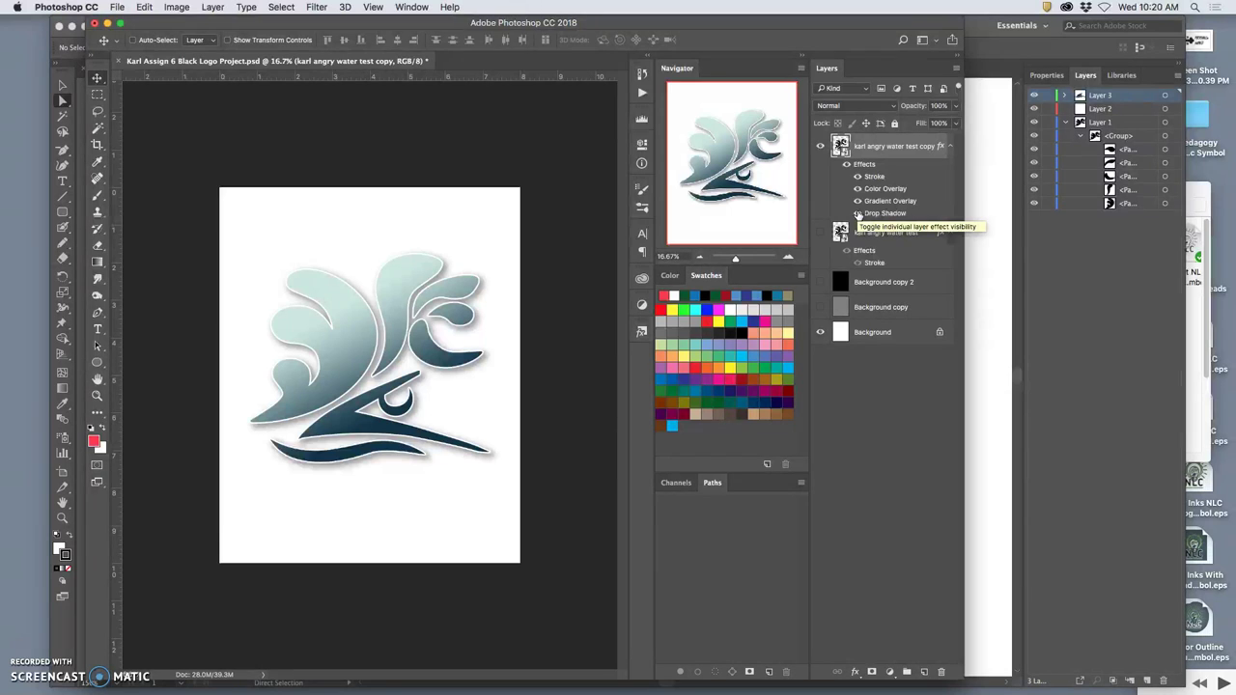
pyautogui.doubleClick(857, 213)
pyautogui.click(868, 167)
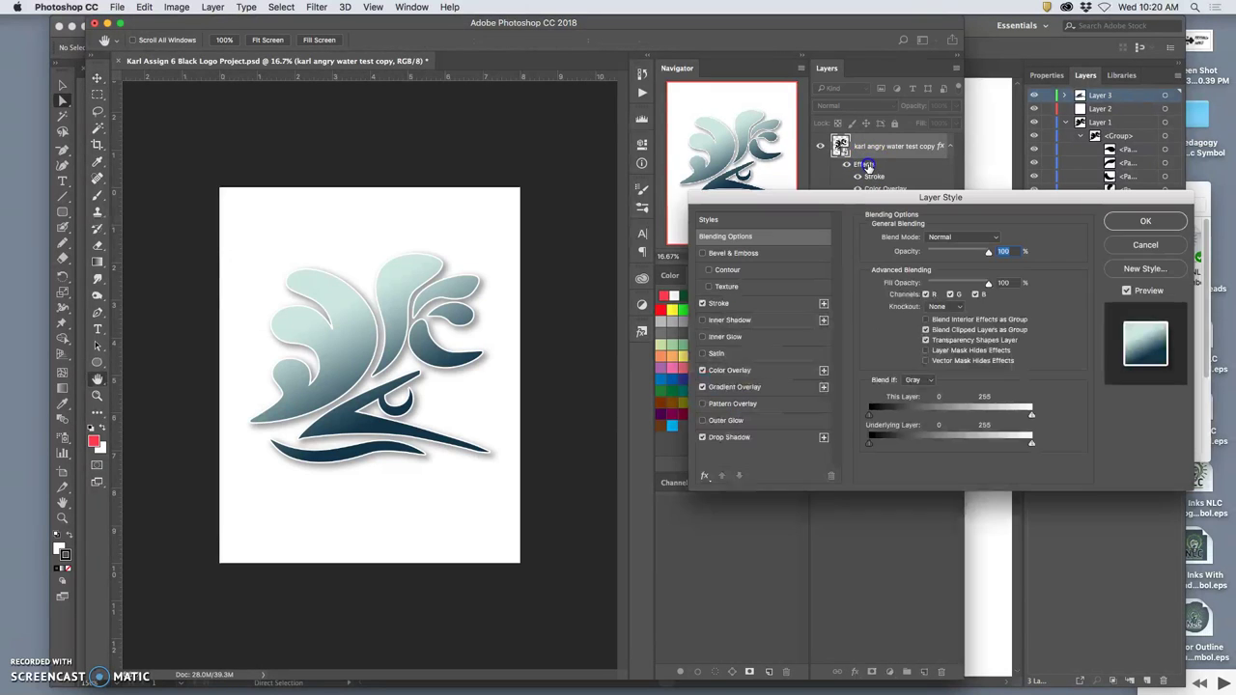